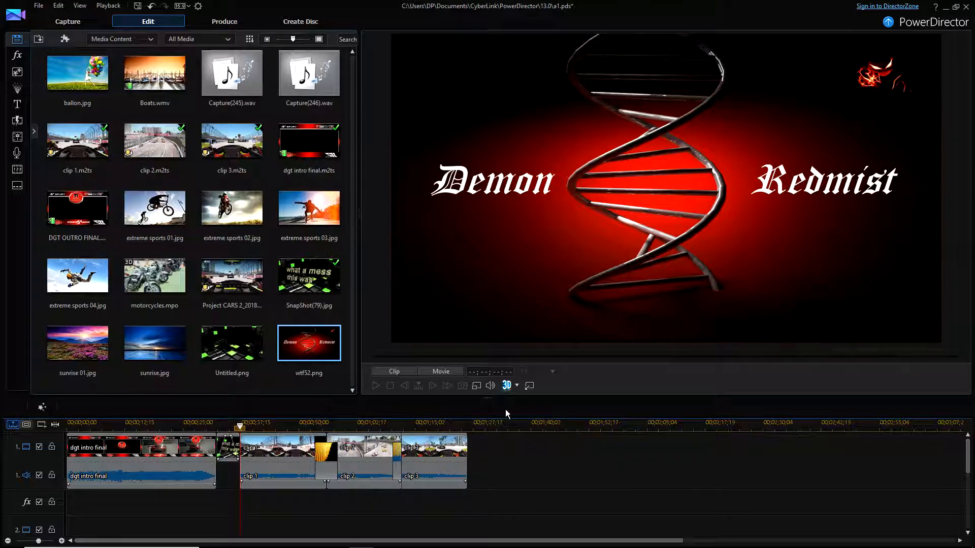
Check the lower video, title, voice and music tracks, and leave the timeline area slightly taller.
{"action": "left_click_drag", "start_coordinate": [491, 398], "coordinate": [496, 281]}
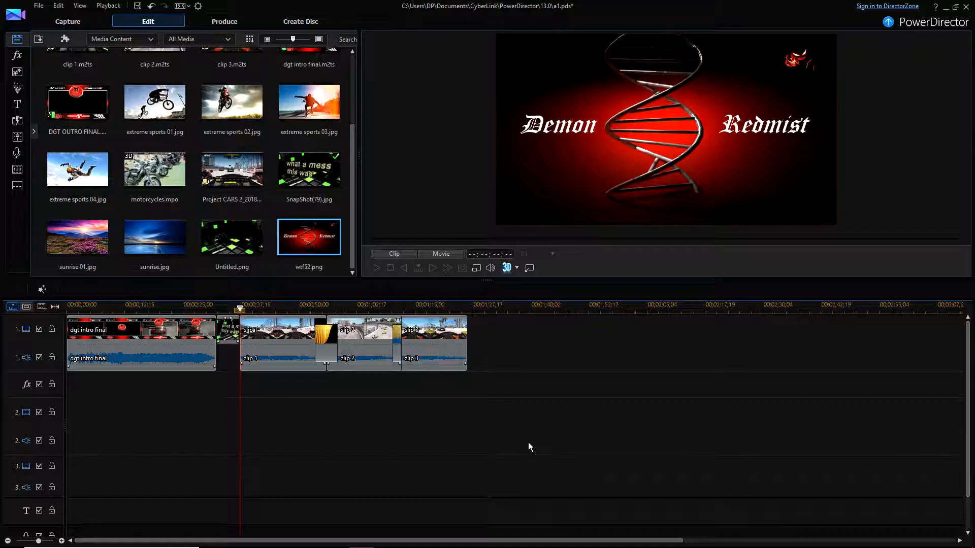
{"action": "scroll", "coordinate": [121, 520], "scroll_direction": "down", "scroll_amount": 1}
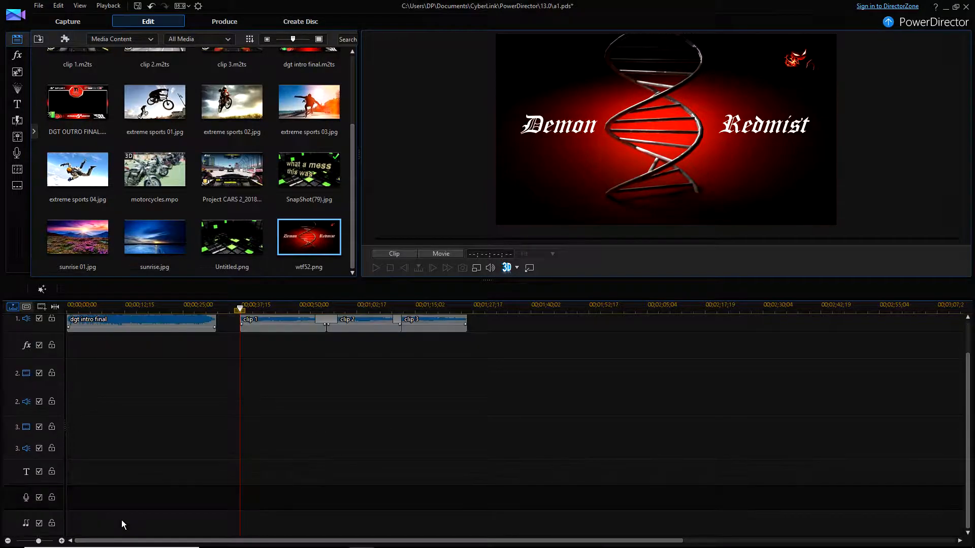
{"action": "scroll", "coordinate": [120, 501], "scroll_direction": "up", "scroll_amount": 1}
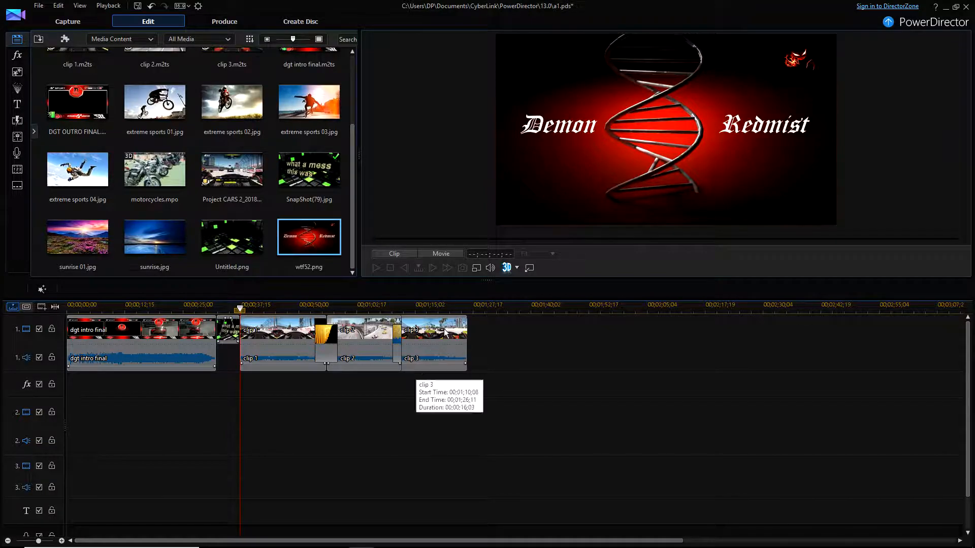
{"action": "left_click_drag", "start_coordinate": [488, 281], "coordinate": [447, 365]}
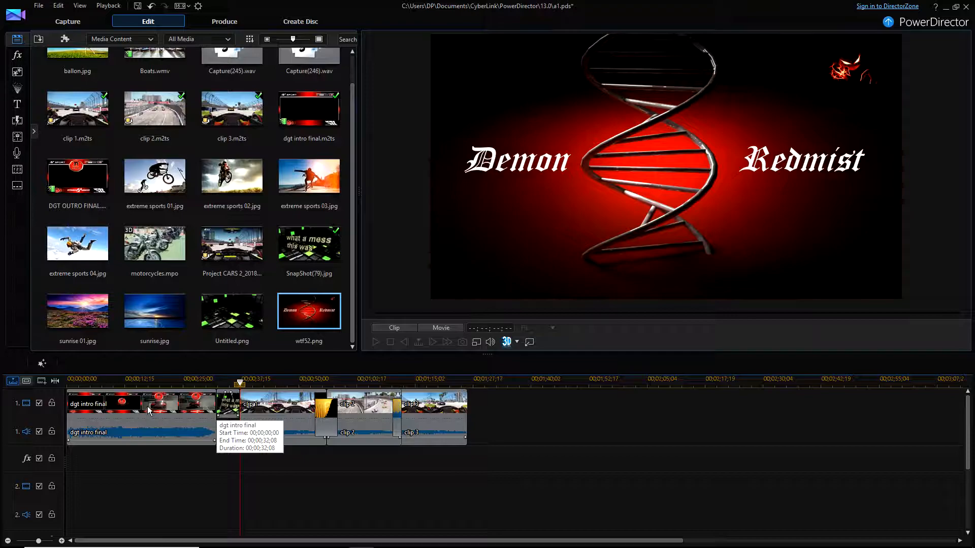
Preview the dgt intro final clip, the SnapShot(79) title image and clip 1 on the timeline.
{"action": "left_click", "coordinate": [147, 407]}
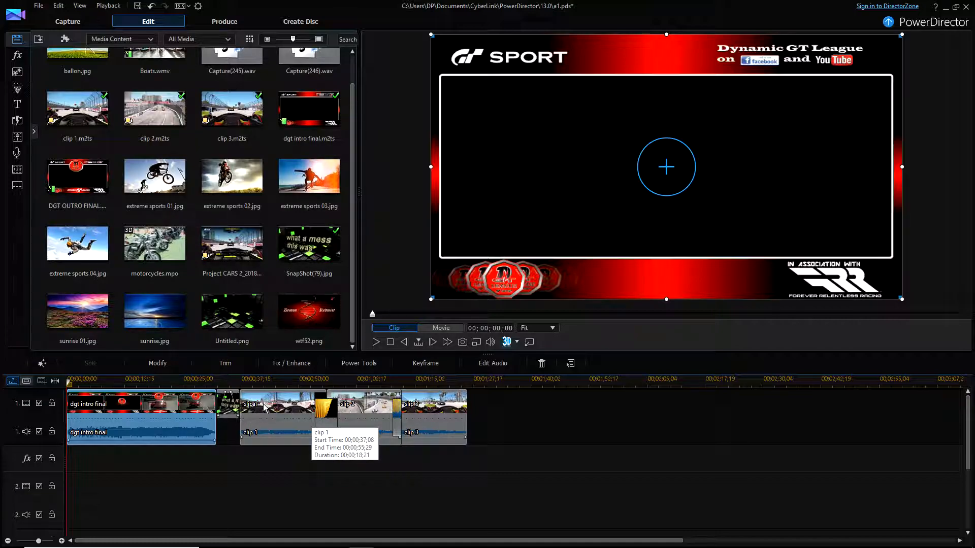
{"action": "left_click", "coordinate": [229, 412]}
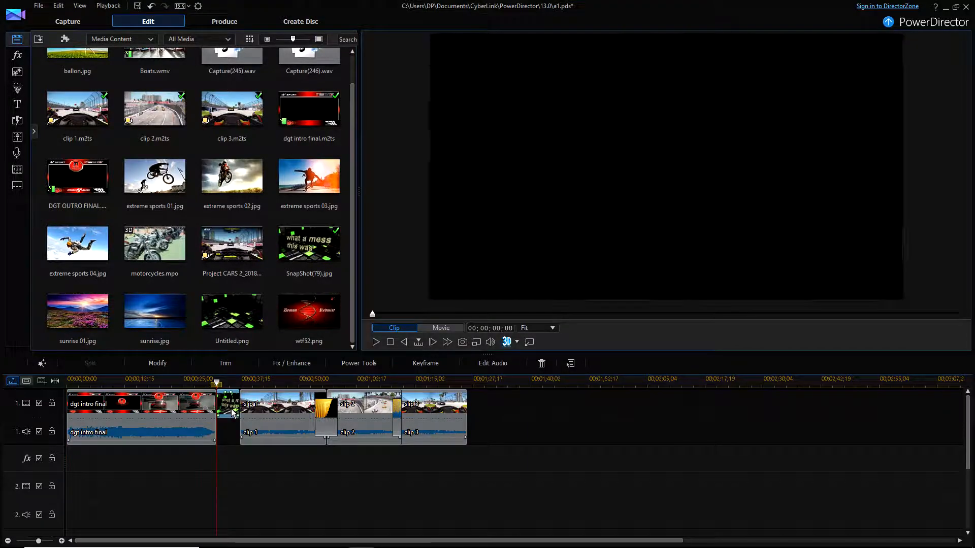
{"action": "left_click", "coordinate": [228, 381]}
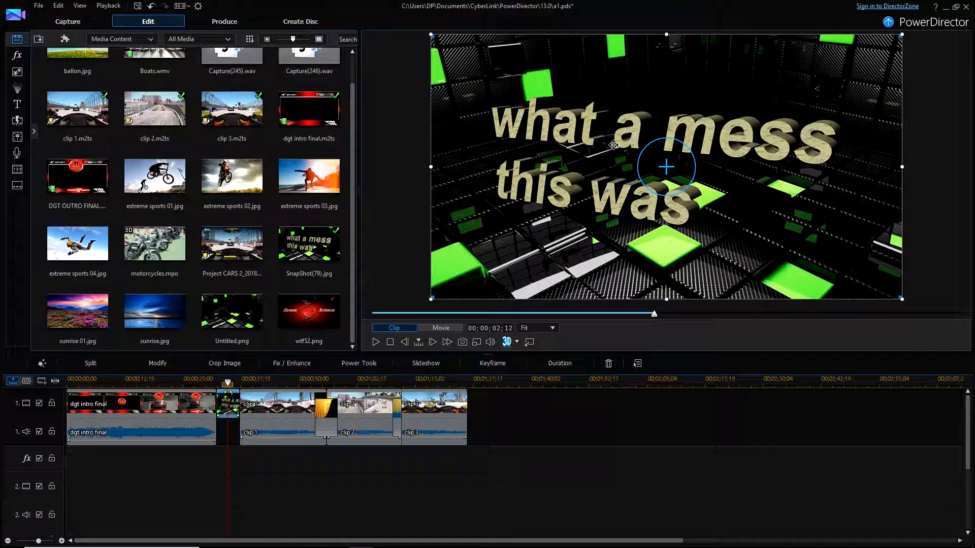
{"action": "left_click", "coordinate": [276, 406]}
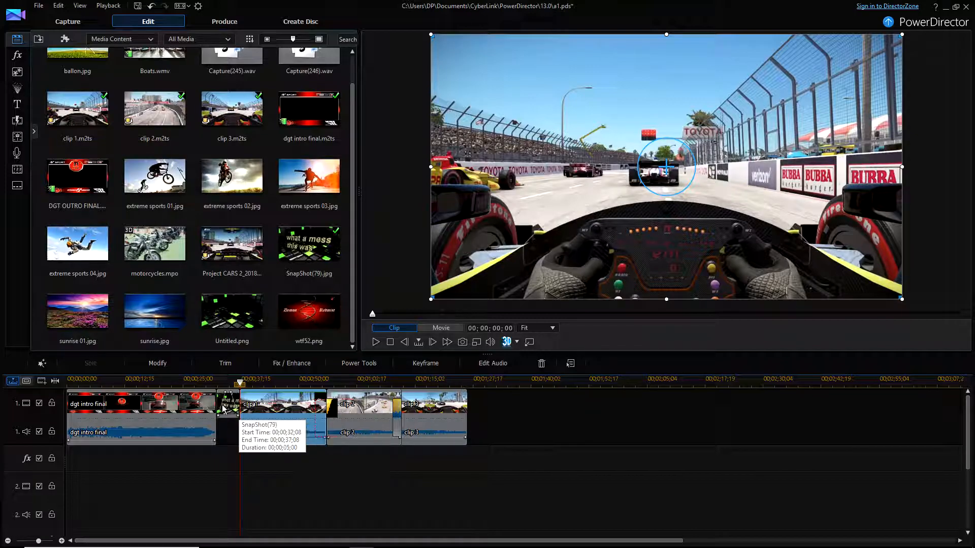
{"action": "left_click_drag", "start_coordinate": [228, 401], "coordinate": [228, 402]}
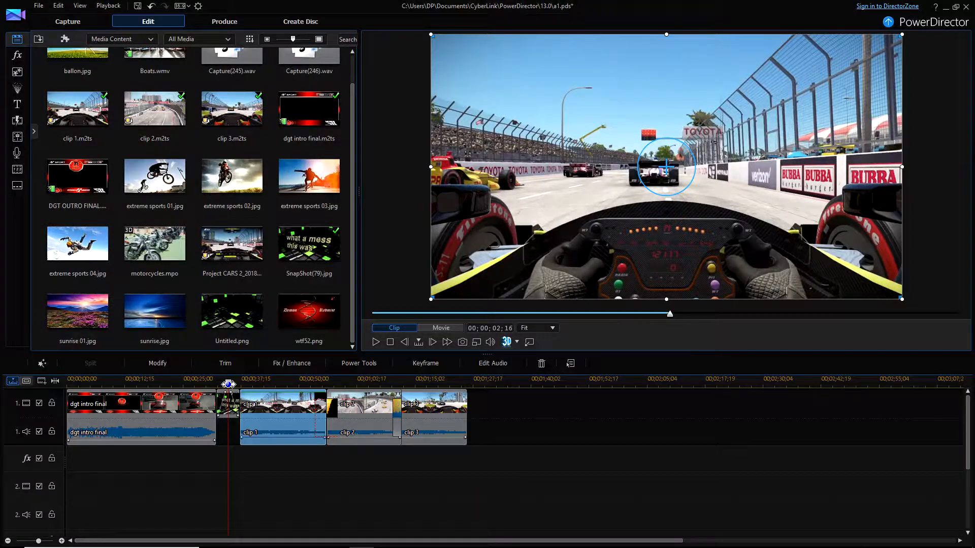
Play the movie from the intro through the title image into the opening of clip 1, and pause there.
{"action": "left_click", "coordinate": [155, 406]}
{"action": "left_click", "coordinate": [376, 344]}
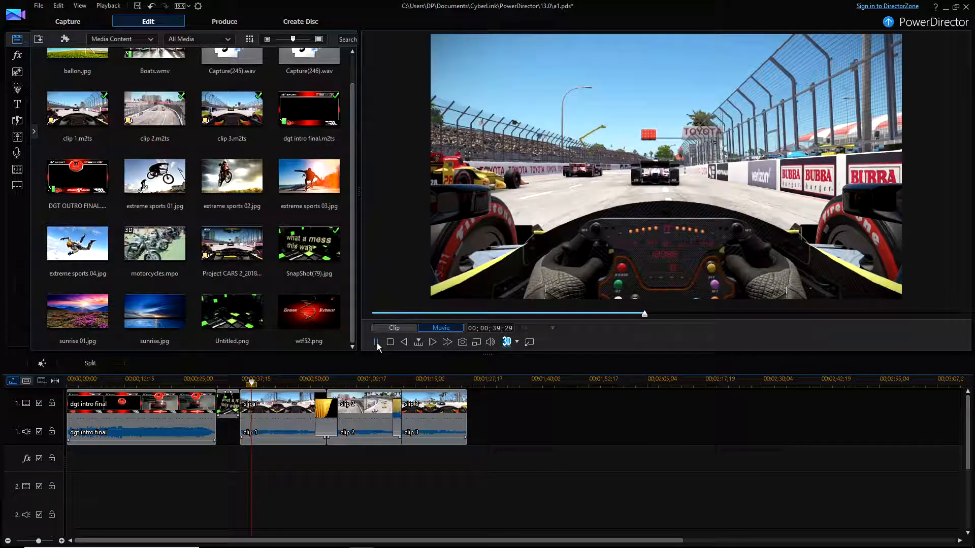
{"action": "left_click", "coordinate": [376, 343]}
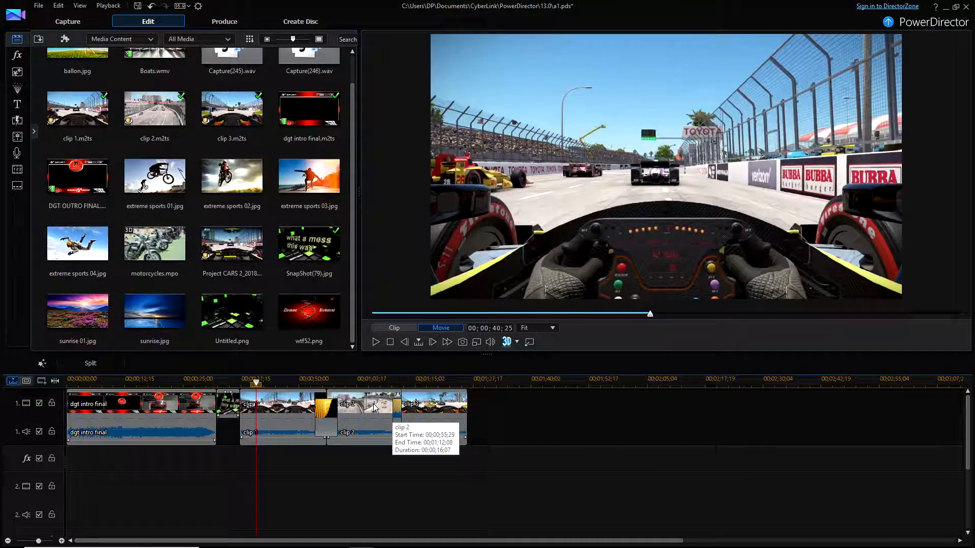
Start importing media files into the library and open the dgt intro folder on the Desktop.
{"action": "scroll", "coordinate": [264, 254], "scroll_direction": "up", "scroll_amount": 1}
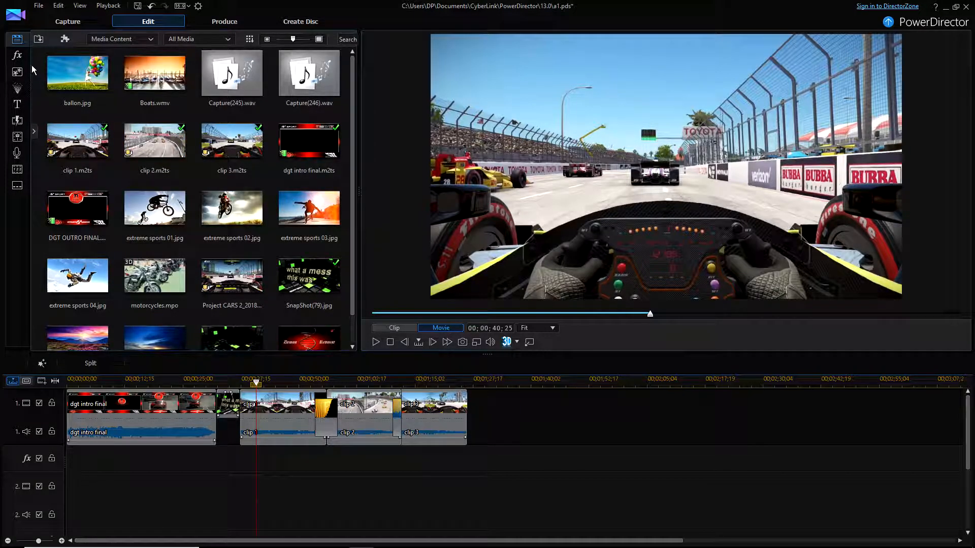
{"action": "left_click", "coordinate": [37, 44]}
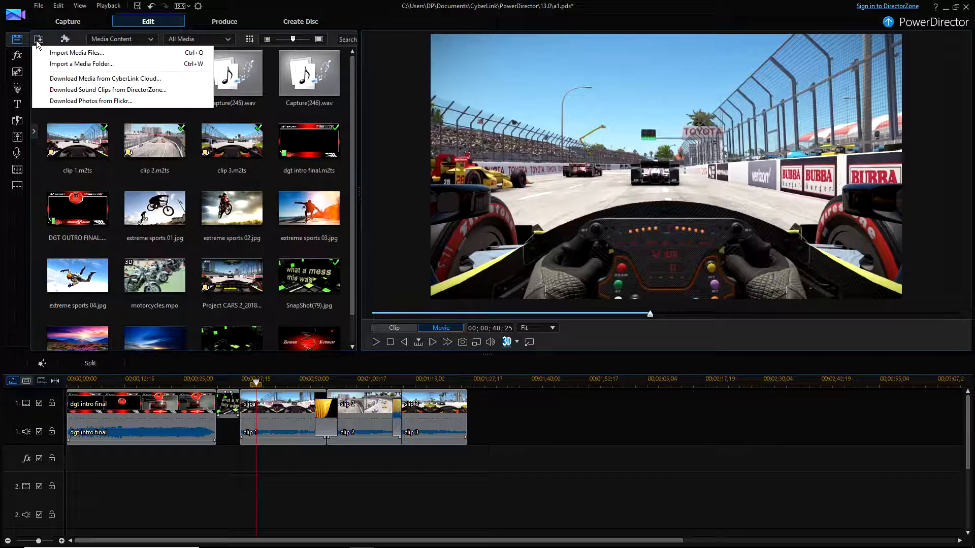
{"action": "left_click", "coordinate": [56, 51]}
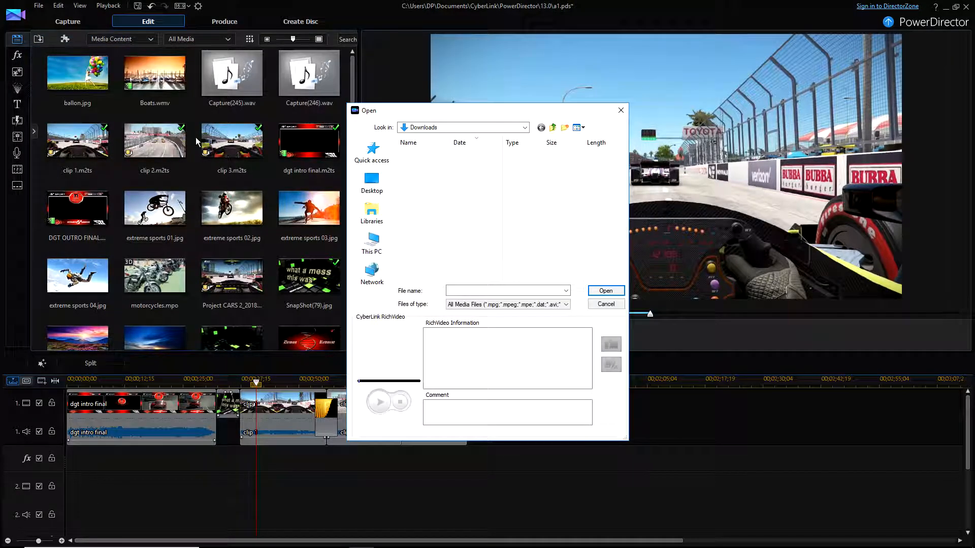
{"action": "left_click", "coordinate": [372, 183]}
{"action": "scroll", "coordinate": [434, 231], "scroll_direction": "down", "scroll_amount": 2}
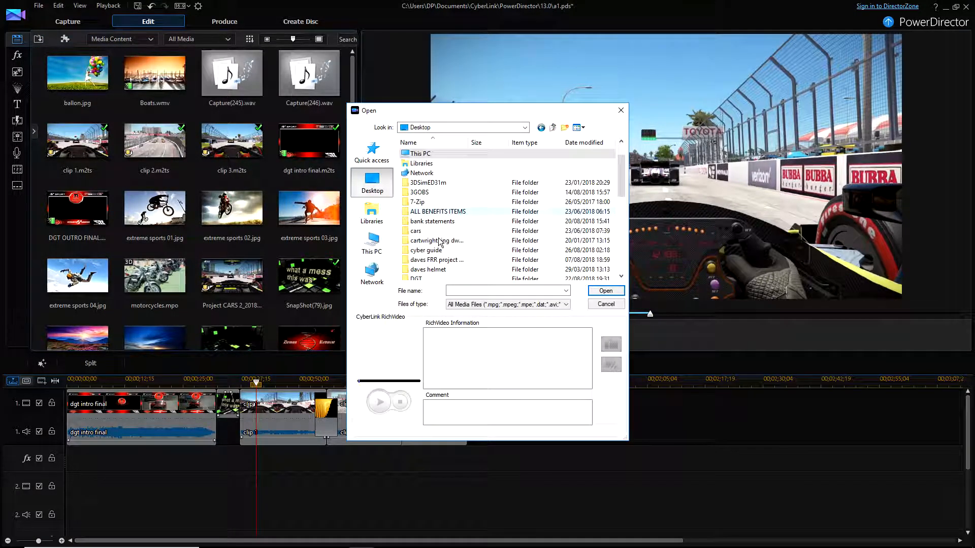
{"action": "double_click", "coordinate": [432, 259]}
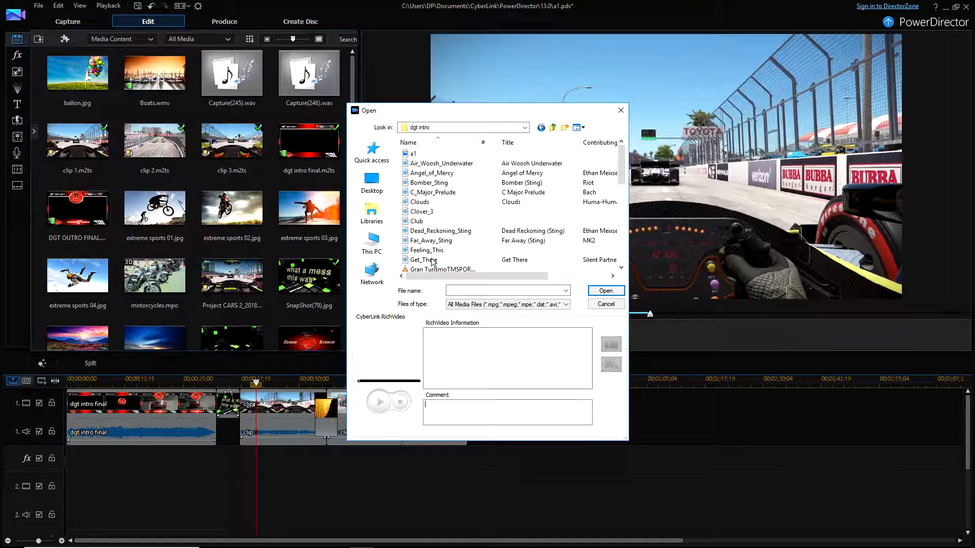
Select the seven audio files Angel_of_Mercy through Dead_Reckoning_Sting in the dgt intro folder.
{"action": "scroll", "coordinate": [443, 175], "scroll_direction": "down", "scroll_amount": 4}
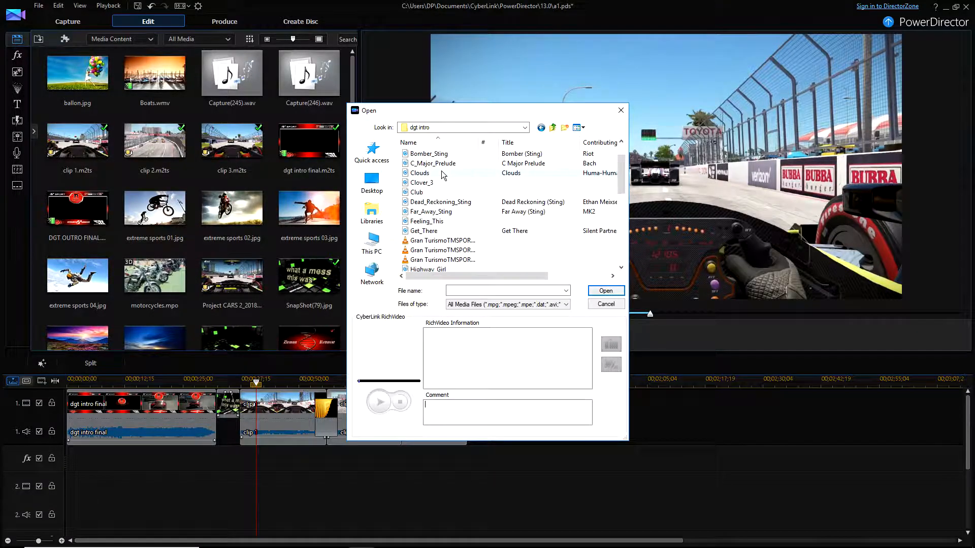
{"action": "scroll", "coordinate": [442, 176], "scroll_direction": "down", "scroll_amount": 4}
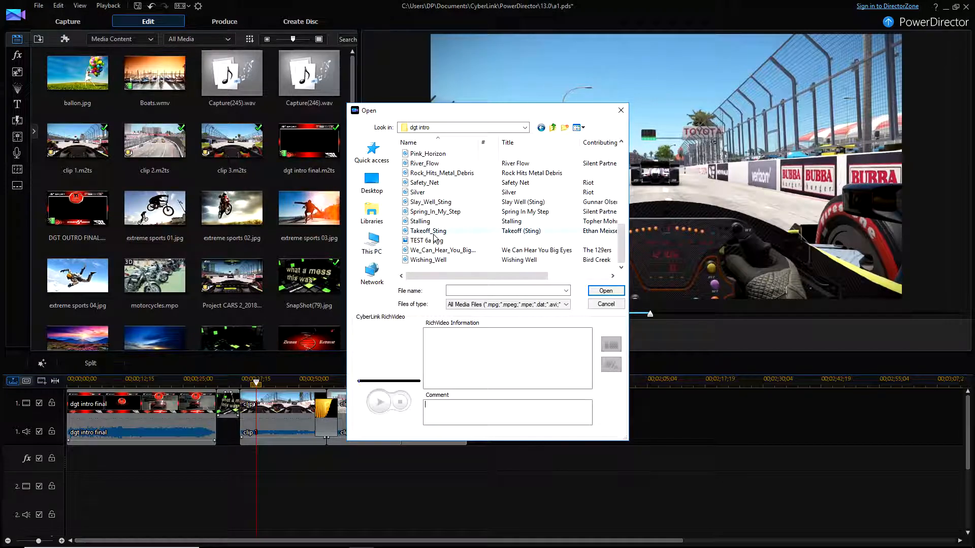
{"action": "scroll", "coordinate": [436, 238], "scroll_direction": "up", "scroll_amount": 5}
{"action": "scroll", "coordinate": [435, 238], "scroll_direction": "up", "scroll_amount": 3}
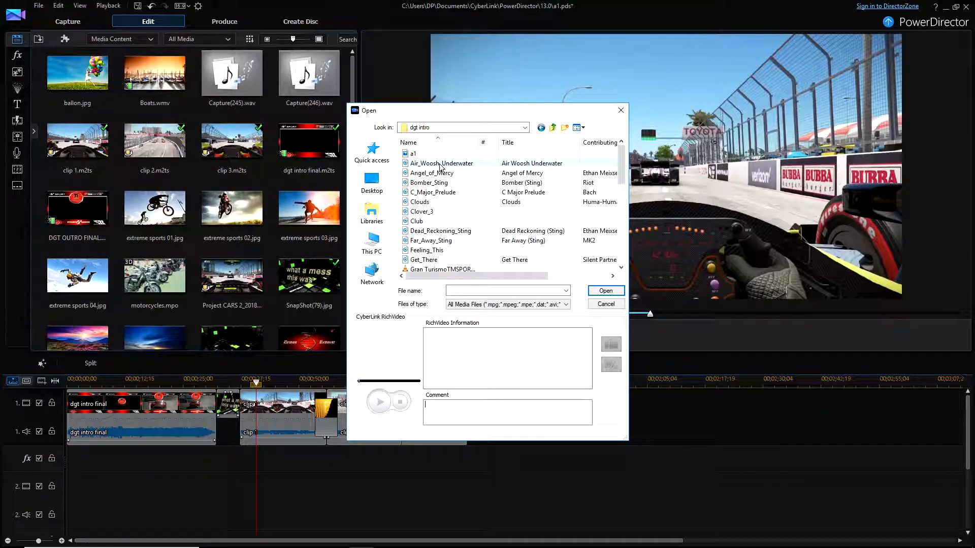
{"action": "left_click", "coordinate": [442, 175]}
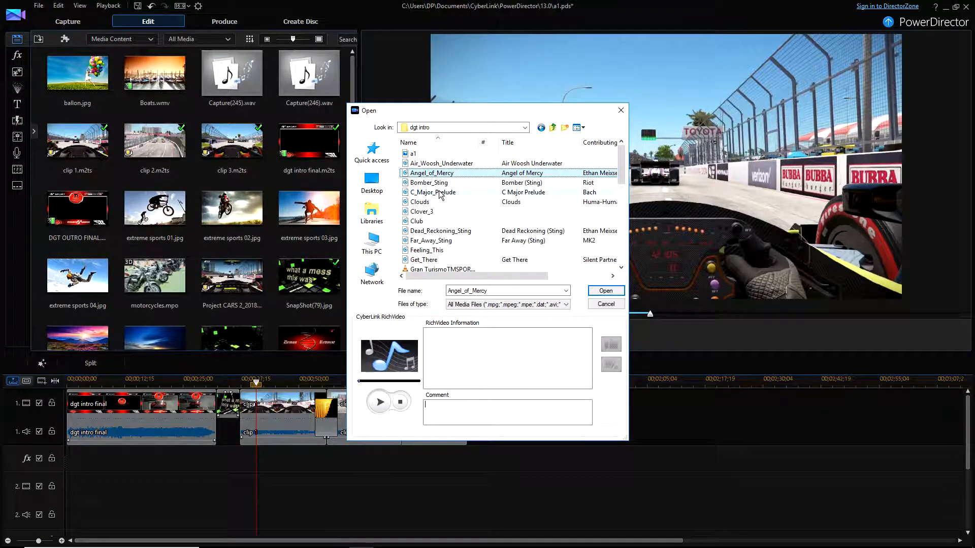
{"action": "left_click", "coordinate": [440, 183], "text": "shift"}
{"action": "left_click", "coordinate": [440, 192], "text": "shift"}
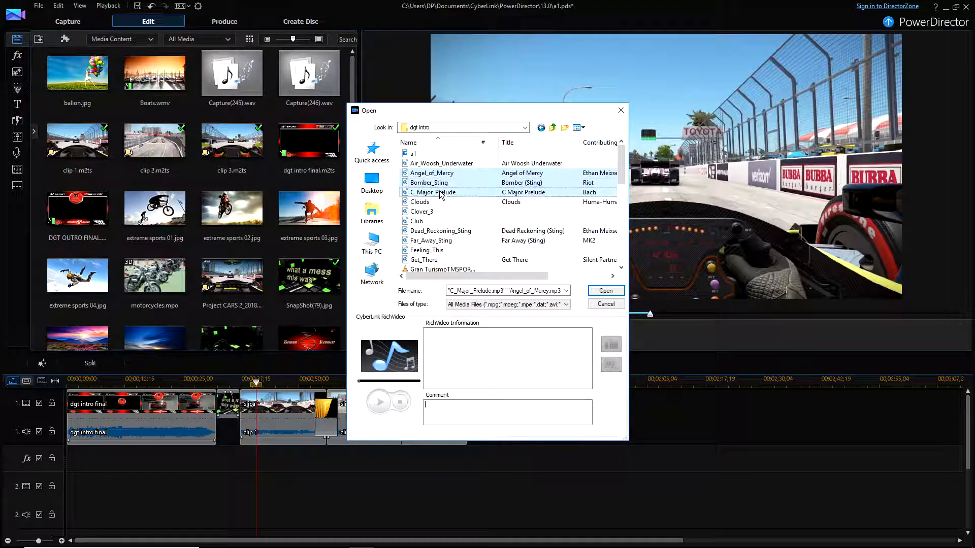
{"action": "left_click", "coordinate": [442, 202], "text": "shift"}
{"action": "left_click", "coordinate": [442, 212], "text": "shift"}
{"action": "left_click", "coordinate": [443, 221], "text": "shift"}
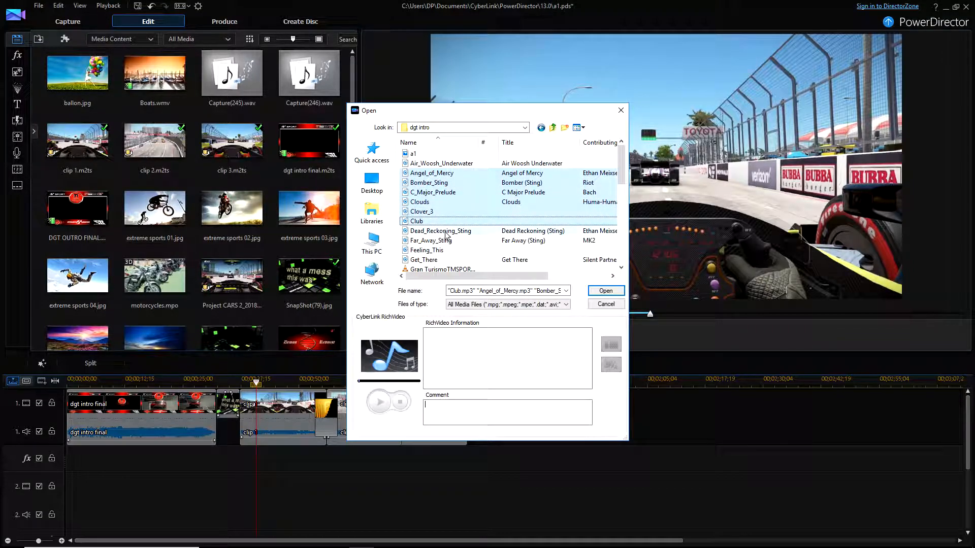
{"action": "left_click", "coordinate": [445, 231], "text": "shift"}
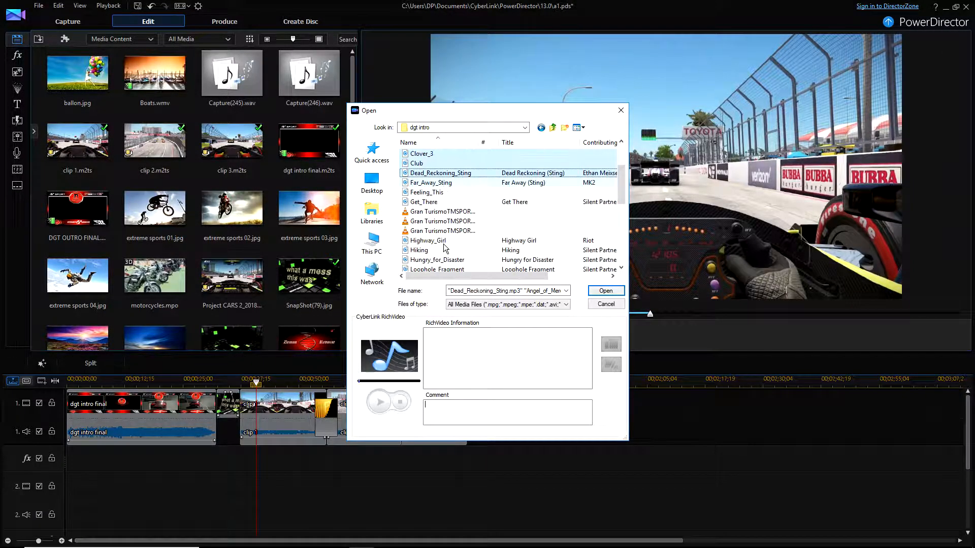
Add Hiking, Hungry_for_Disaster, Loophole_Fragment and Mad_Science_Sting to the selection and import all the selected audio files.
{"action": "scroll", "coordinate": [442, 241], "scroll_direction": "down", "scroll_amount": 3}
{"action": "left_click", "coordinate": [440, 224], "text": "shift"}
{"action": "left_click", "coordinate": [441, 232], "text": "shift"}
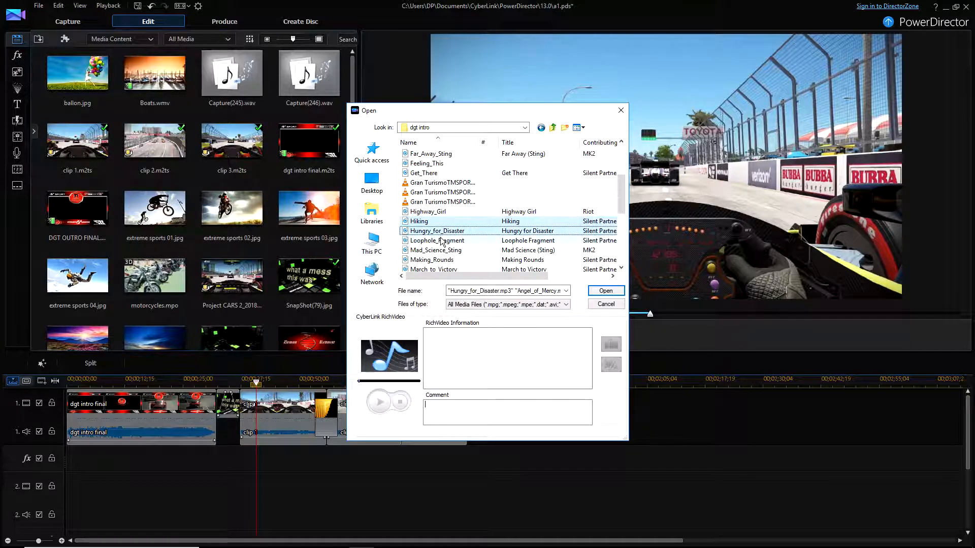
{"action": "left_click", "coordinate": [442, 241], "text": "shift"}
{"action": "left_click", "coordinate": [443, 251], "text": "shift"}
{"action": "left_click", "coordinate": [594, 290]}
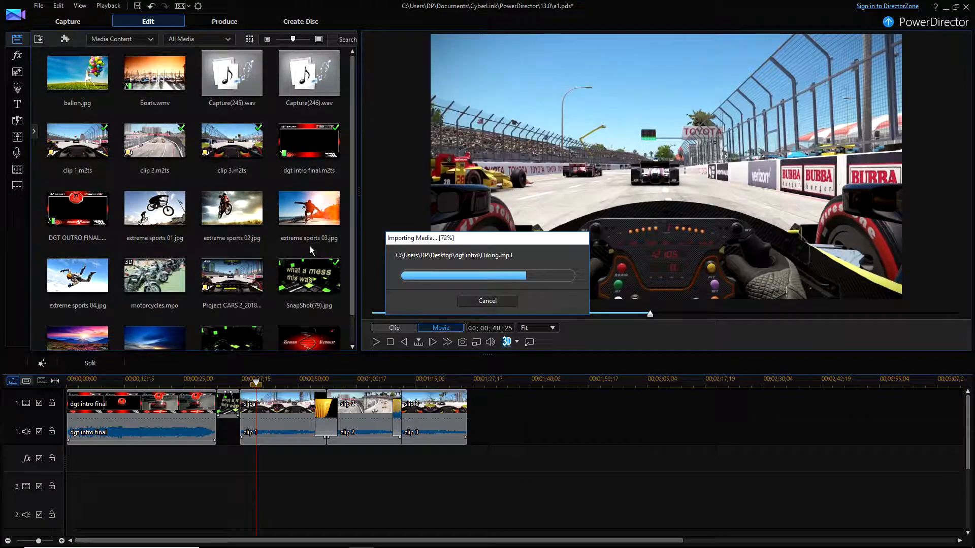
Place Angel_of_Mercy.mp3 on audio track 2, starting where the SnapShot(79) title image begins.
{"action": "scroll", "coordinate": [227, 235], "scroll_direction": "up", "scroll_amount": 2}
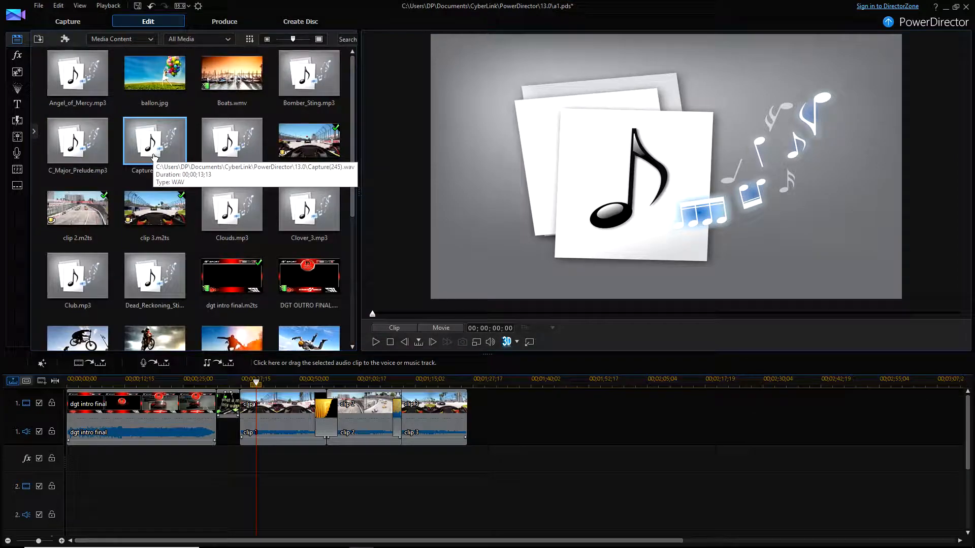
{"action": "scroll", "coordinate": [228, 211], "scroll_direction": "down", "scroll_amount": 4}
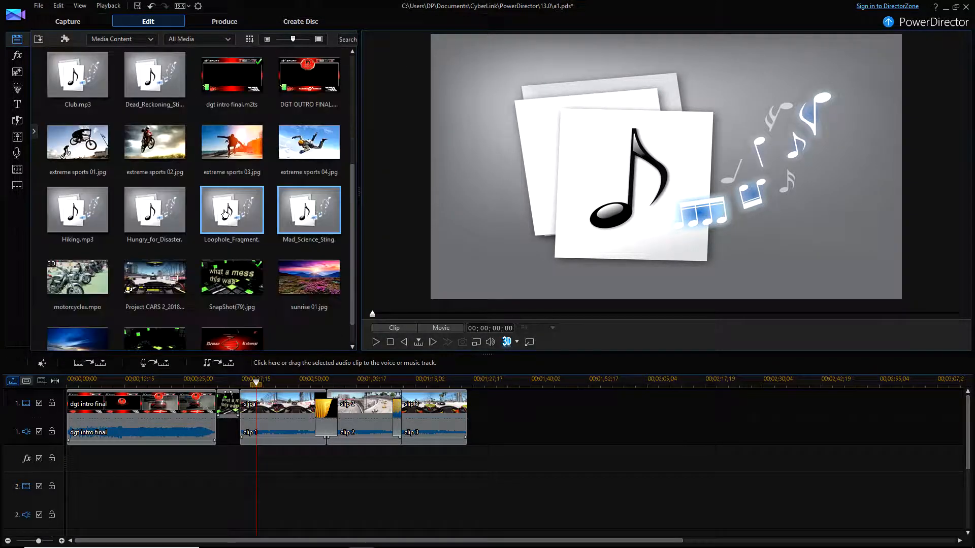
{"action": "scroll", "coordinate": [225, 212], "scroll_direction": "up", "scroll_amount": 4}
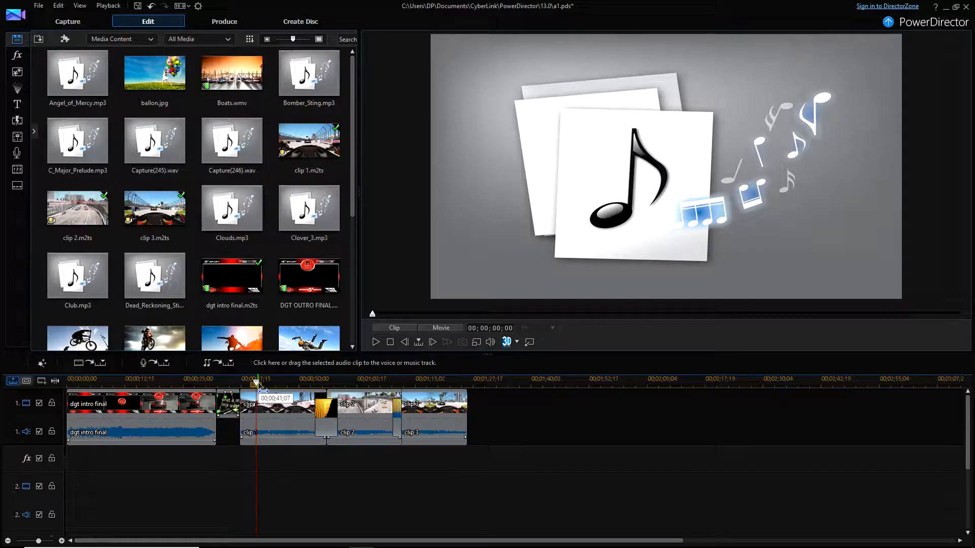
{"action": "left_click", "coordinate": [231, 404]}
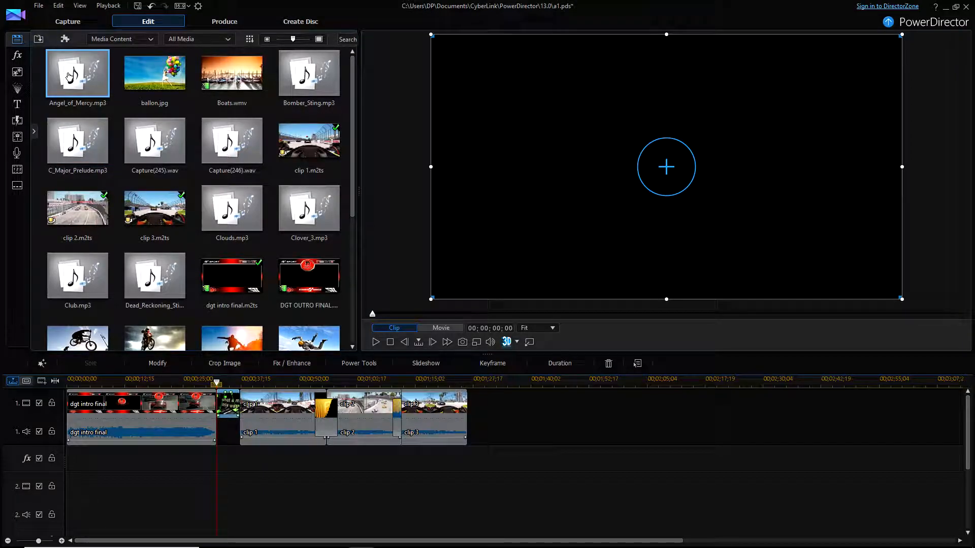
{"action": "left_click_drag", "start_coordinate": [70, 76], "coordinate": [53, 529]}
{"action": "left_click_drag", "start_coordinate": [205, 523], "coordinate": [220, 522]}
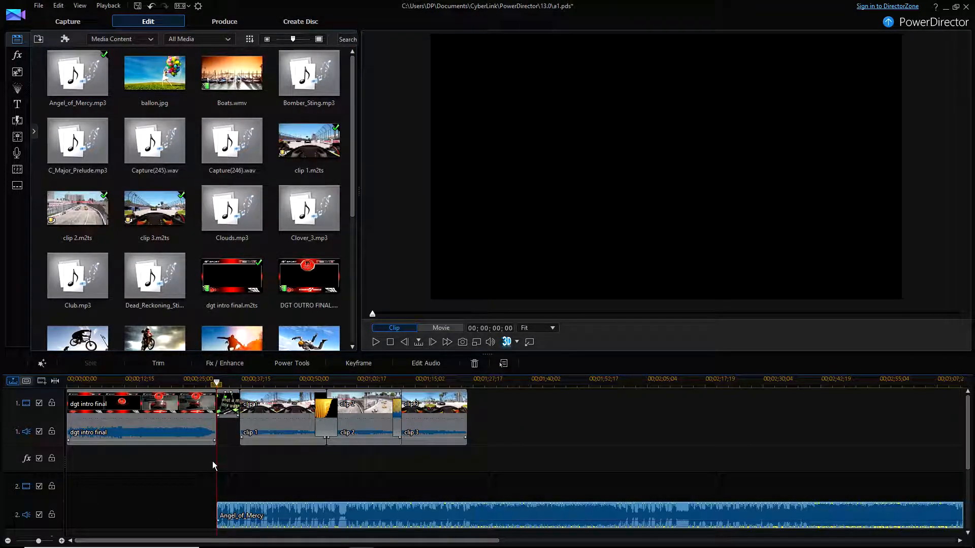
Play back the music's start under the title image, including once from shortly before the intro ends.
{"action": "left_click", "coordinate": [375, 343]}
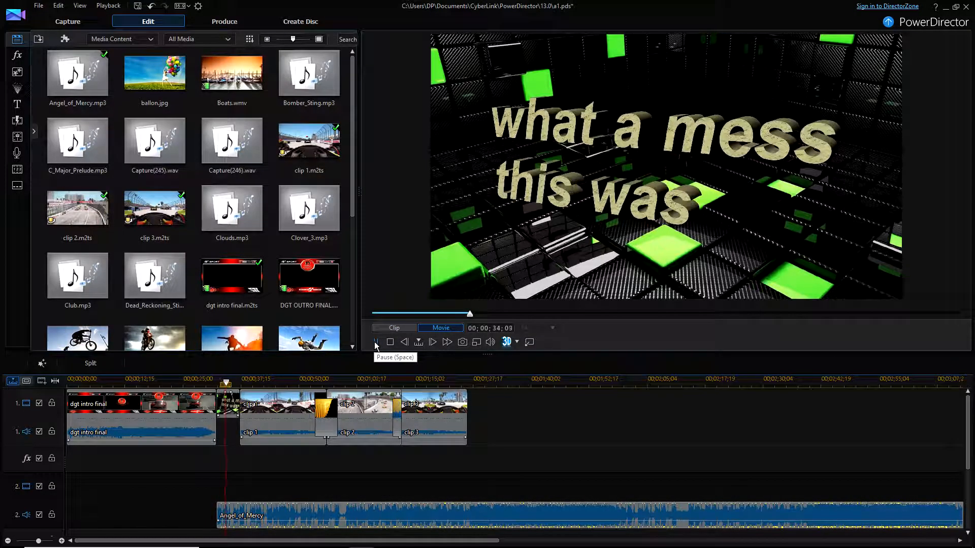
{"action": "left_click", "coordinate": [375, 343]}
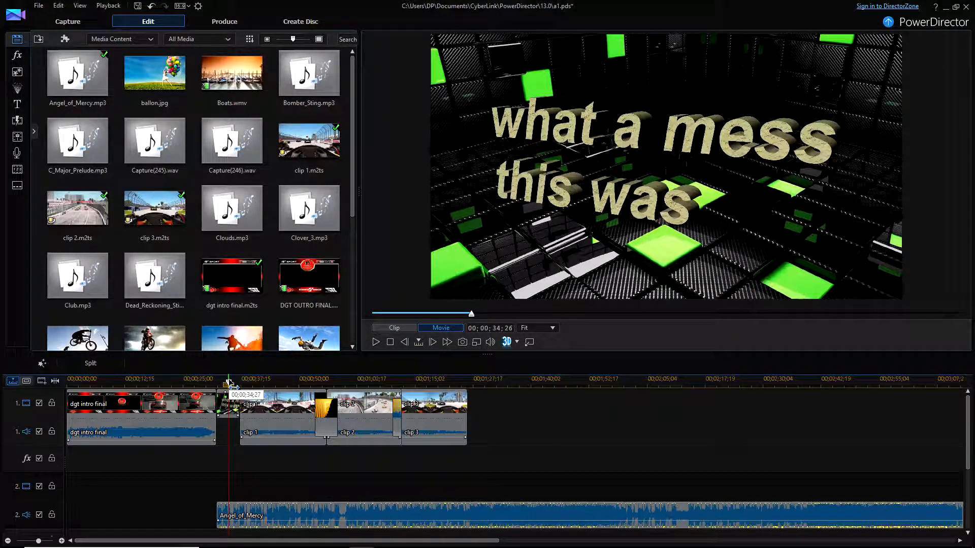
{"action": "left_click_drag", "start_coordinate": [229, 384], "coordinate": [213, 389]}
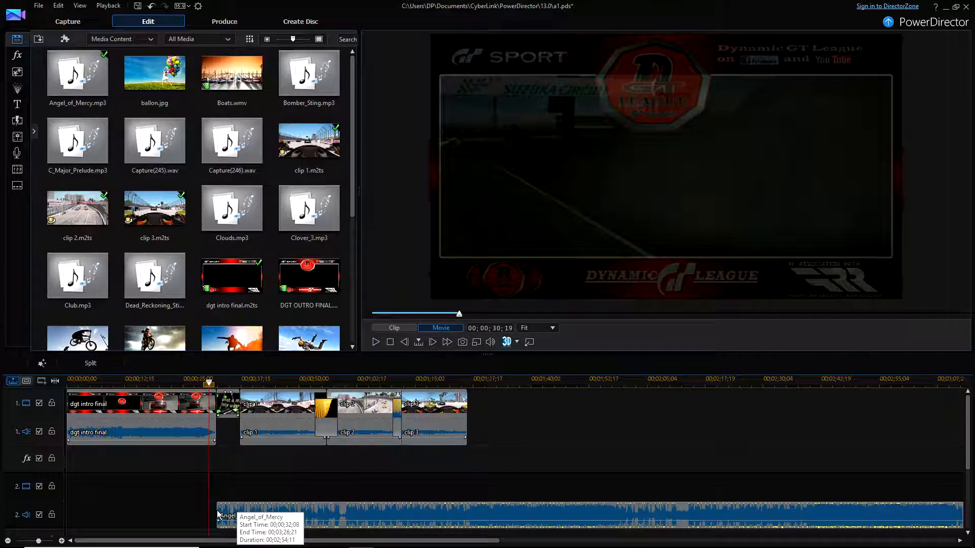
{"action": "left_click", "coordinate": [376, 342]}
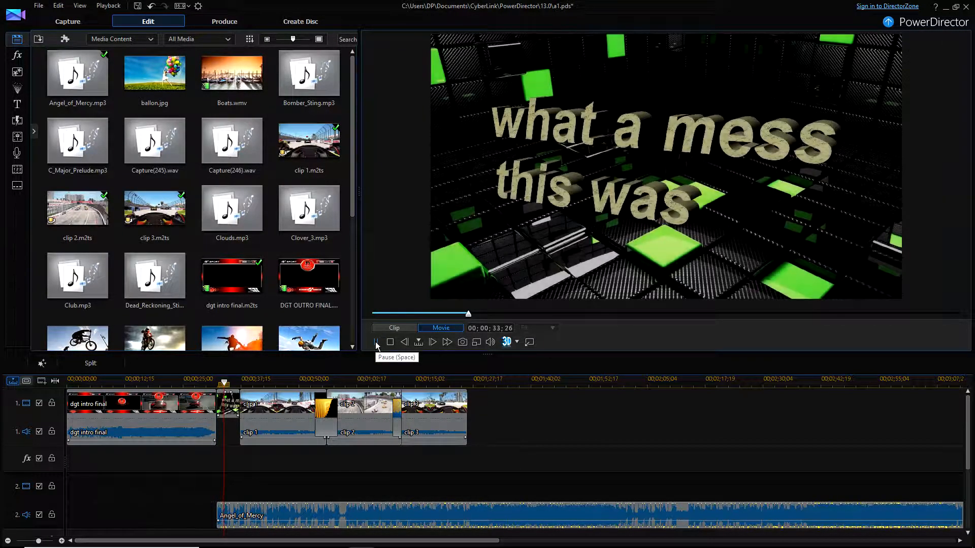
{"action": "left_click", "coordinate": [376, 342]}
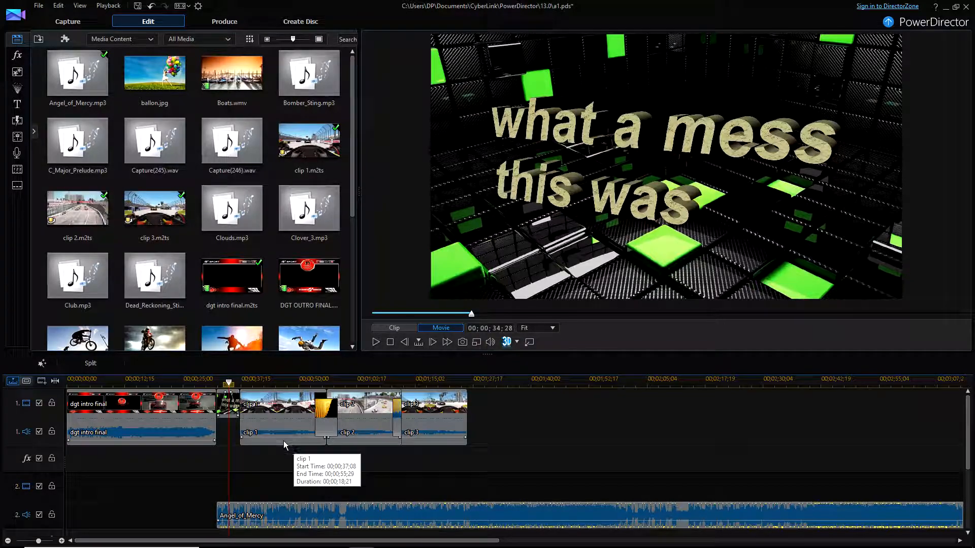
Fit the whole project in the timeline and place the playhead at the end of clip 3, above the Angel_of_Mercy music.
{"action": "left_click", "coordinate": [54, 382]}
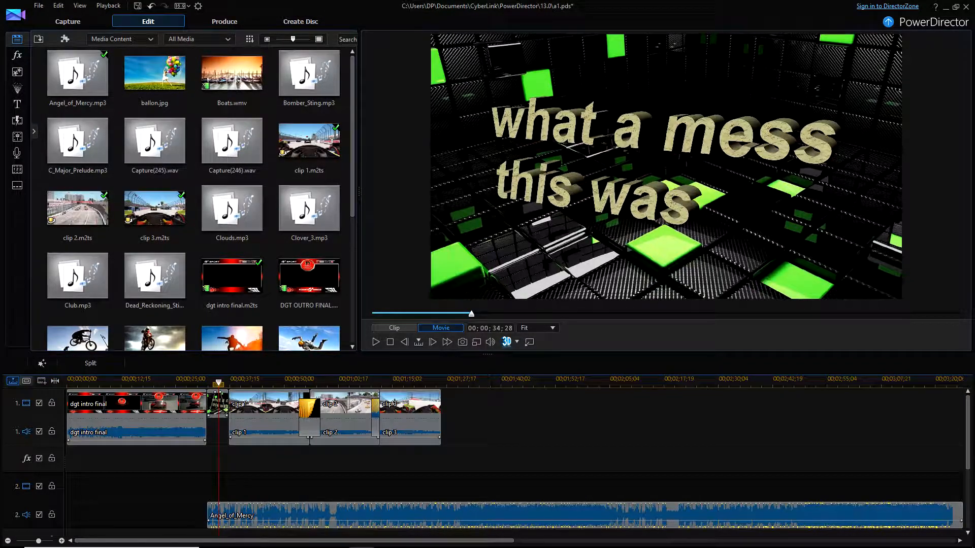
{"action": "left_click", "coordinate": [441, 383]}
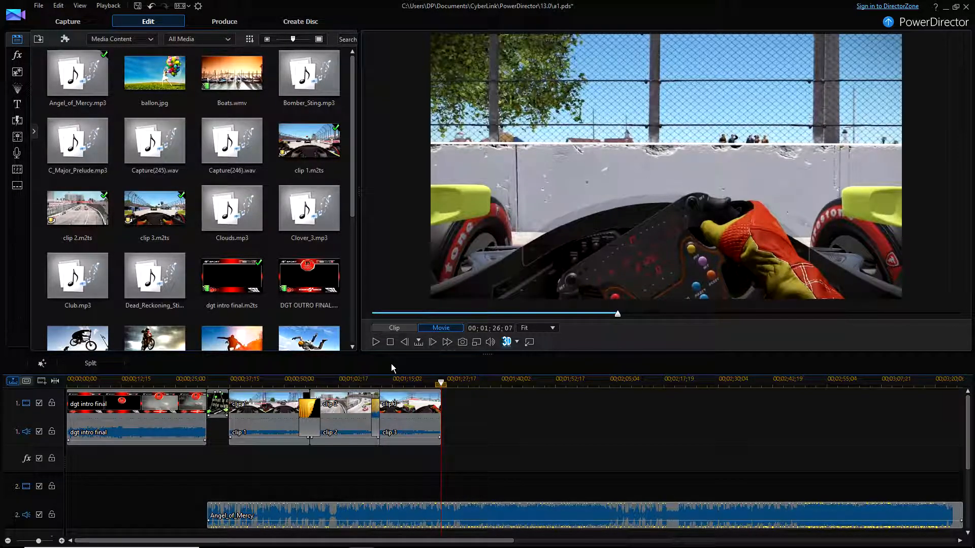
{"action": "left_click", "coordinate": [464, 510]}
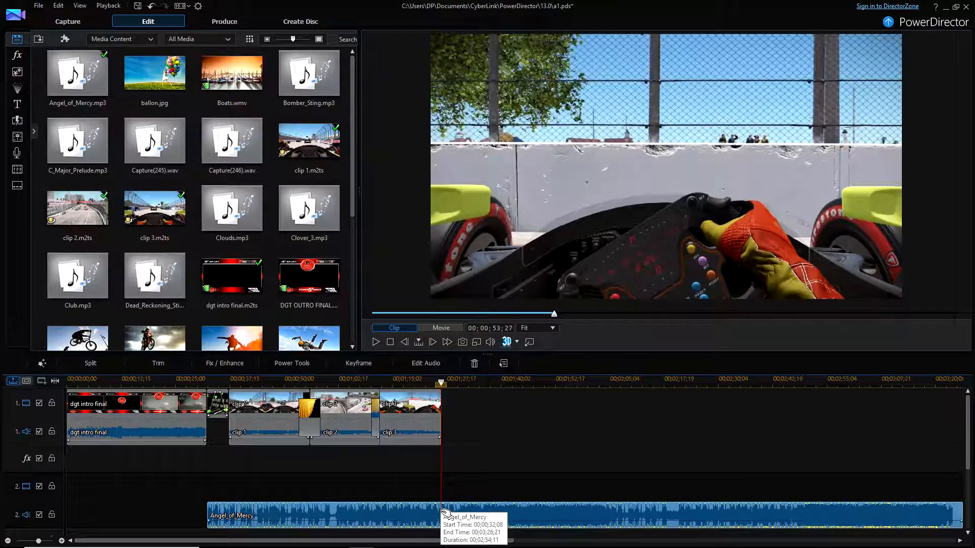
{"action": "left_click", "coordinate": [436, 405]}
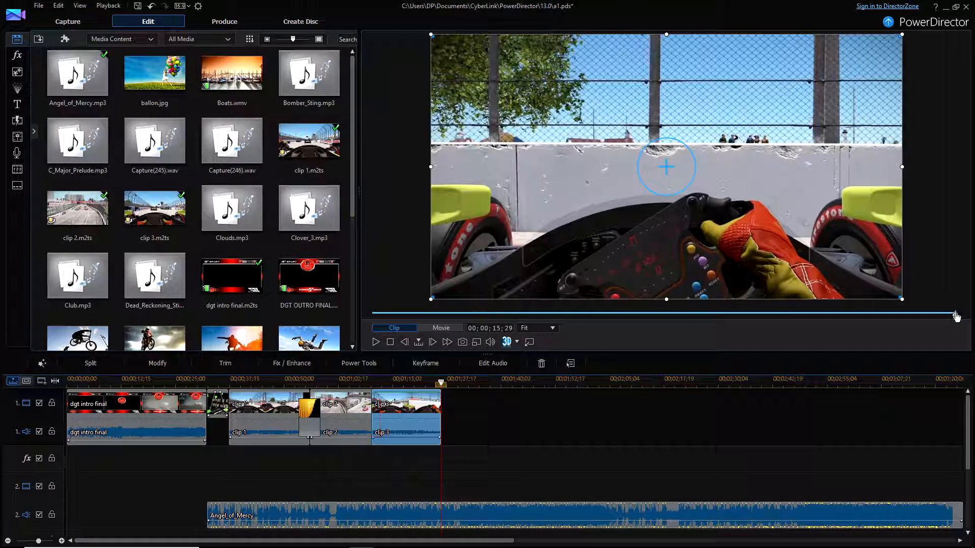
Move the playhead back to the start of clip 3, scrub forward to 00;01;18;09 and select the clip.
{"action": "left_click_drag", "start_coordinate": [956, 317], "coordinate": [373, 316]}
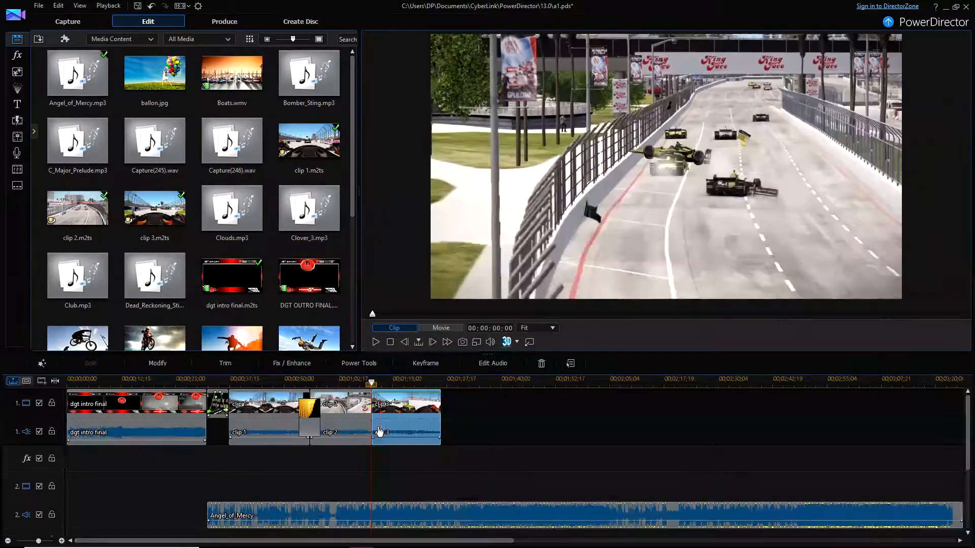
{"action": "left_click", "coordinate": [379, 432]}
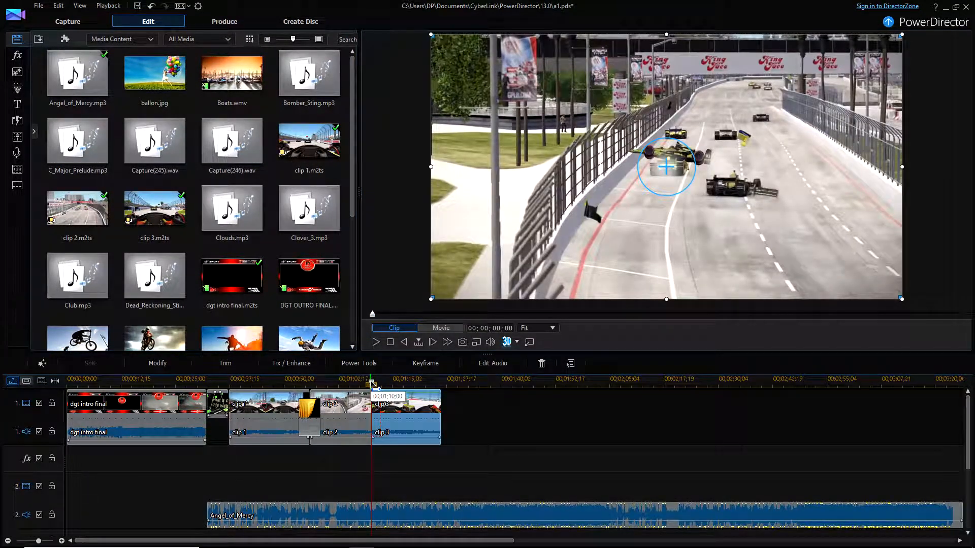
{"action": "left_click_drag", "start_coordinate": [372, 385], "coordinate": [409, 386]}
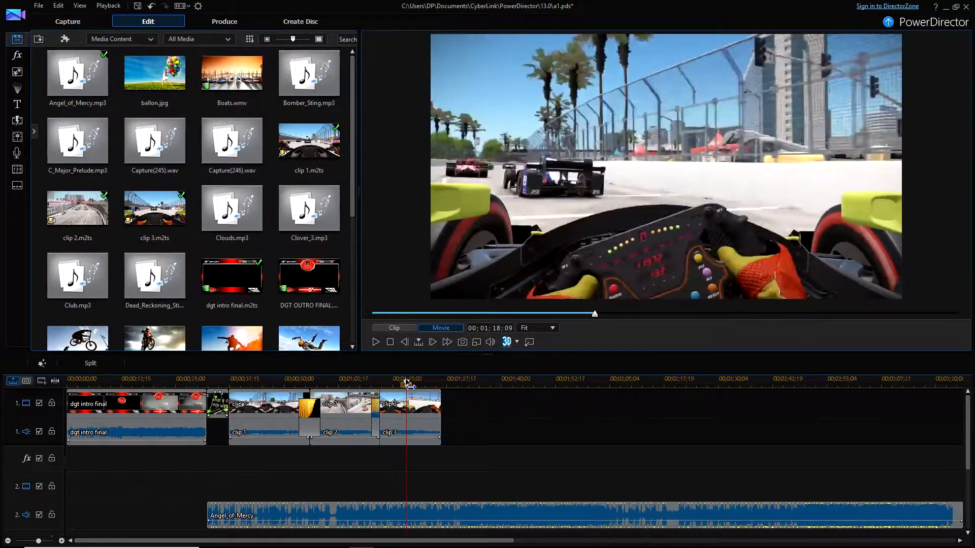
{"action": "left_click", "coordinate": [413, 404]}
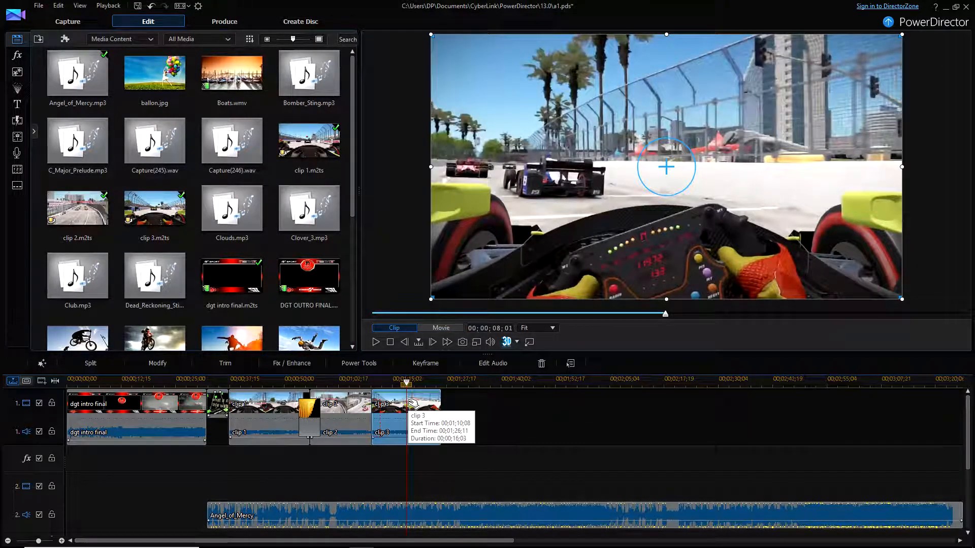
Disable audio track 2 and play back clip 3, stopping at the frame at 00;01;18;19.
{"action": "left_click", "coordinate": [39, 516]}
{"action": "left_click", "coordinate": [399, 384]}
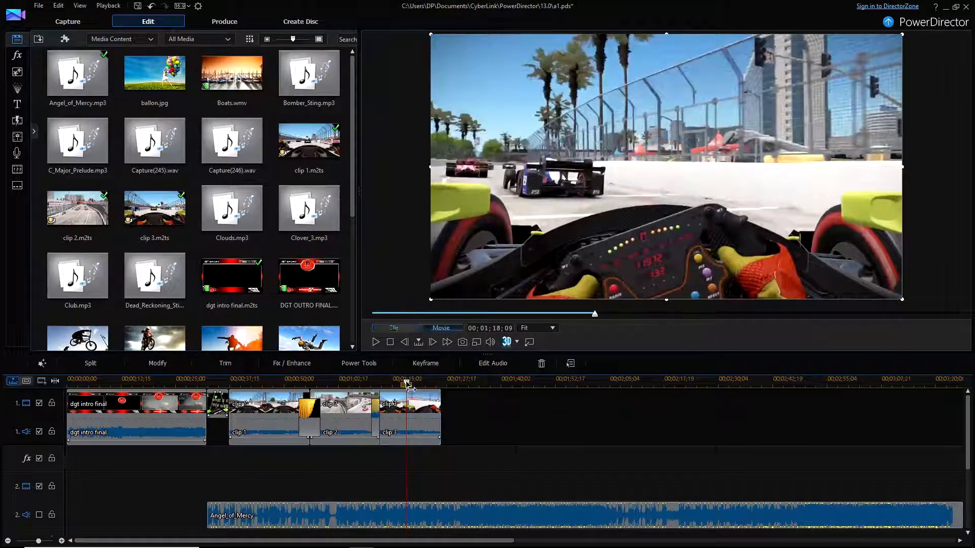
{"action": "left_click", "coordinate": [399, 397]}
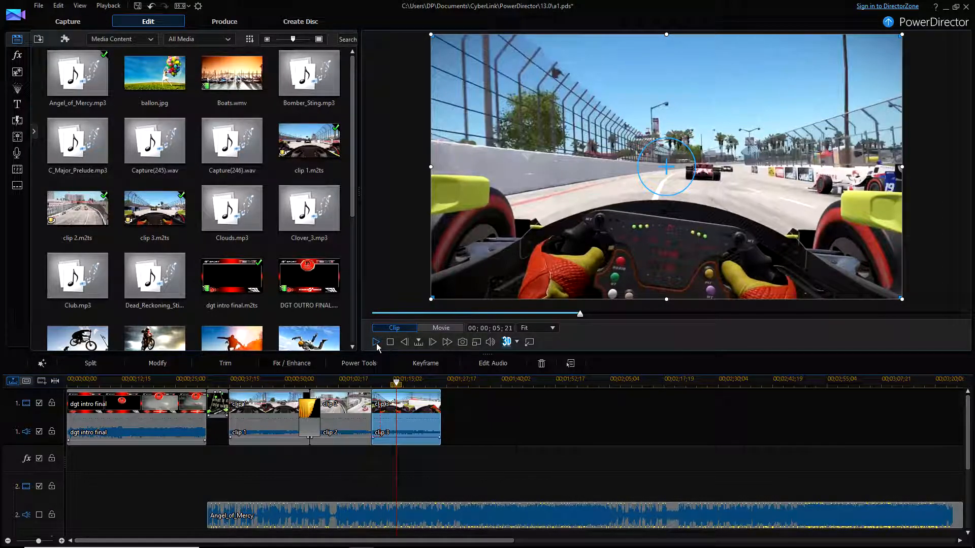
{"action": "left_click", "coordinate": [375, 342]}
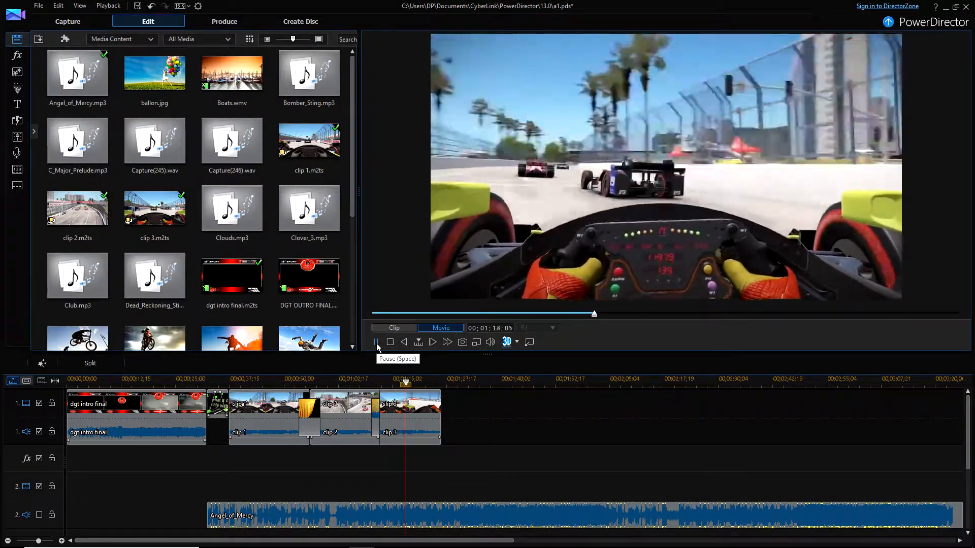
{"action": "left_click", "coordinate": [376, 342]}
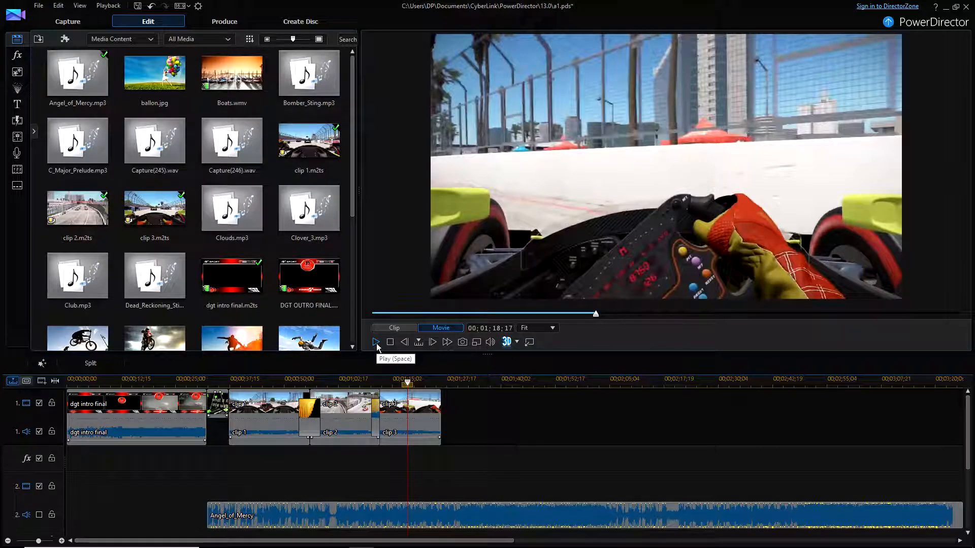
{"action": "left_click", "coordinate": [432, 342]}
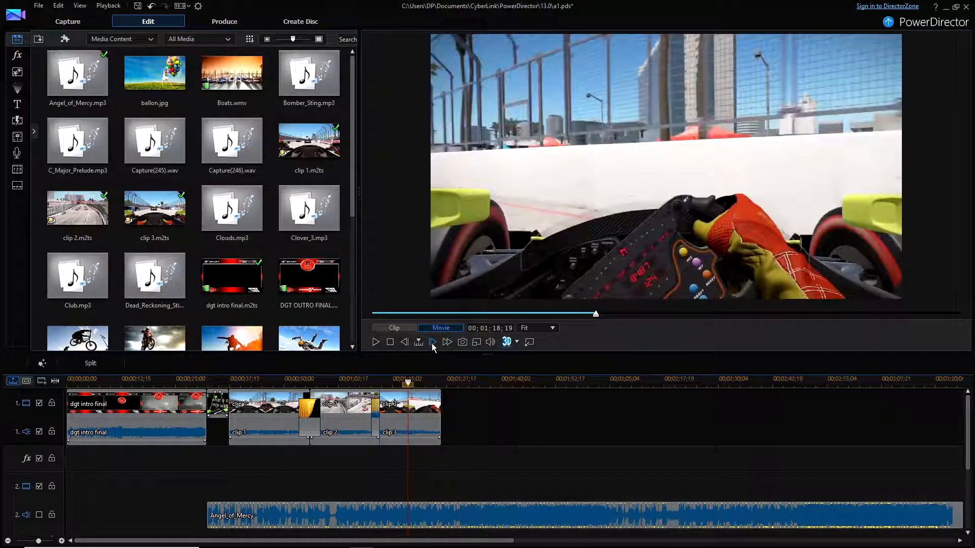
Split clip 3 at the playhead, place Clover_3.mp3 on audio track 3 starting at the split, and check both clip halves.
{"action": "left_click", "coordinate": [425, 405]}
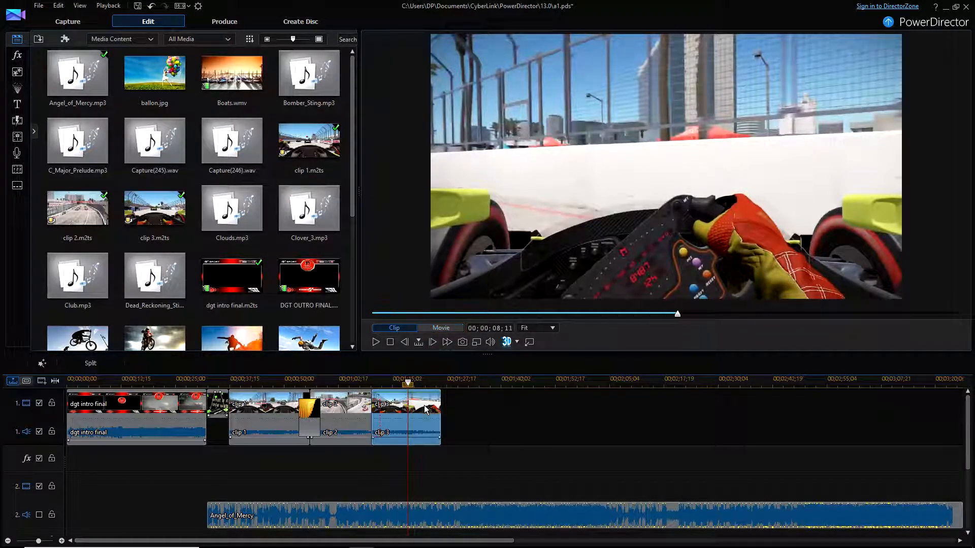
{"action": "left_click", "coordinate": [105, 364]}
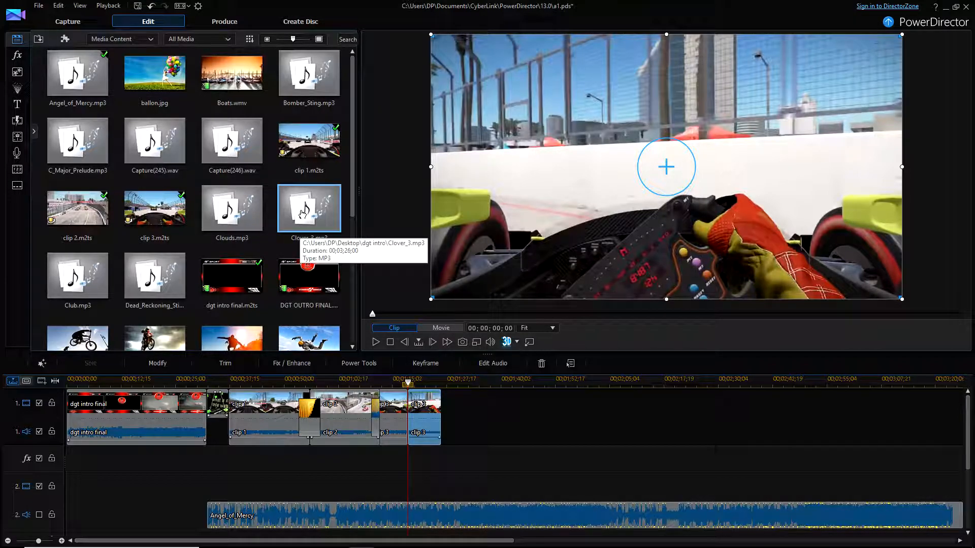
{"action": "left_click_drag", "start_coordinate": [304, 215], "coordinate": [417, 504]}
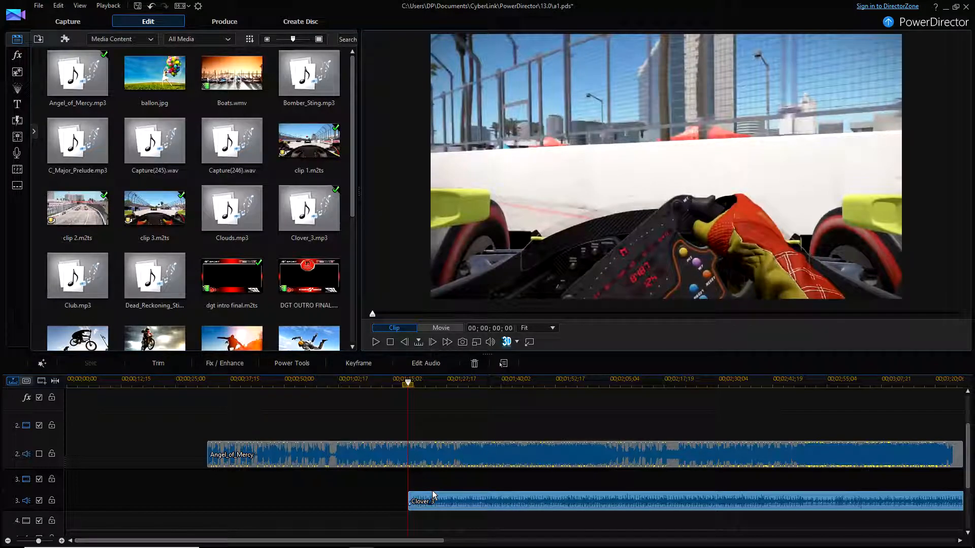
{"action": "scroll", "coordinate": [461, 425], "scroll_direction": "up", "scroll_amount": 2}
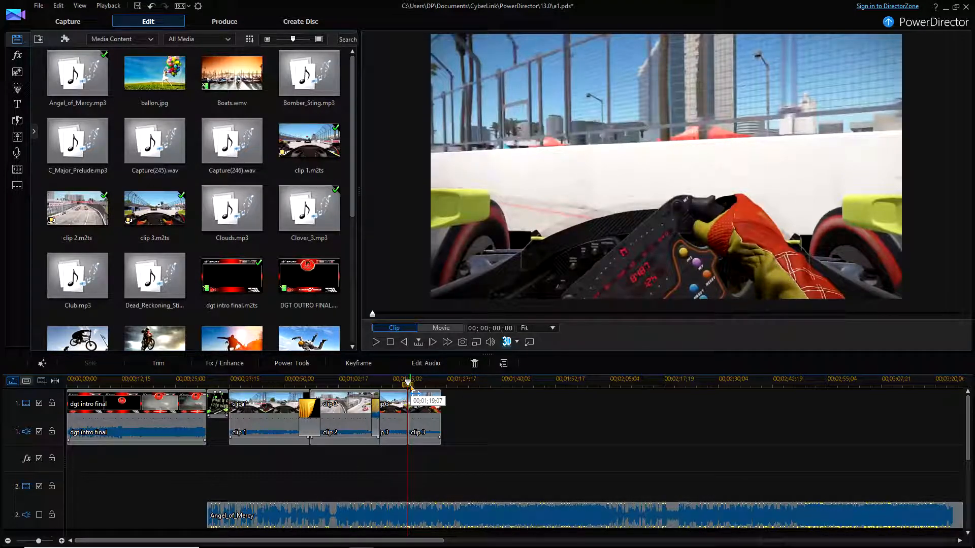
{"action": "left_click", "coordinate": [395, 404]}
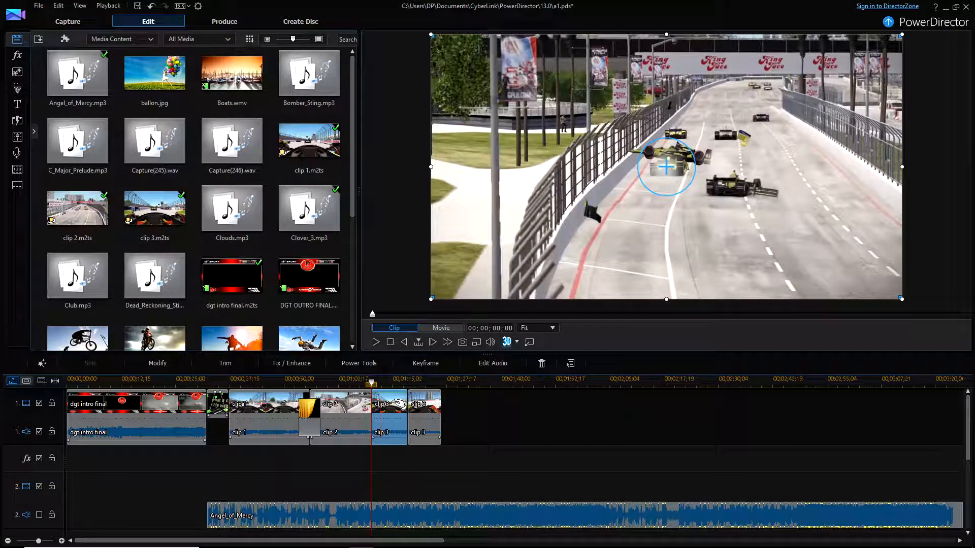
{"action": "left_click", "coordinate": [422, 404]}
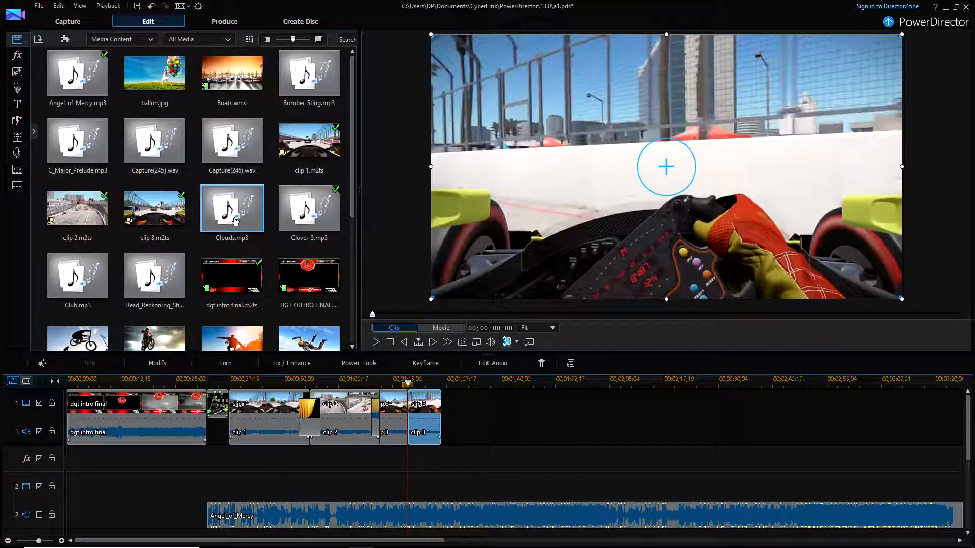
{"action": "mouse_move", "coordinate": [292, 276]}
{"action": "left_mouse_down"}
{"action": "mouse_move", "coordinate": [409, 490]}
{"action": "mouse_move", "coordinate": [285, 263]}
{"action": "left_mouse_up"}
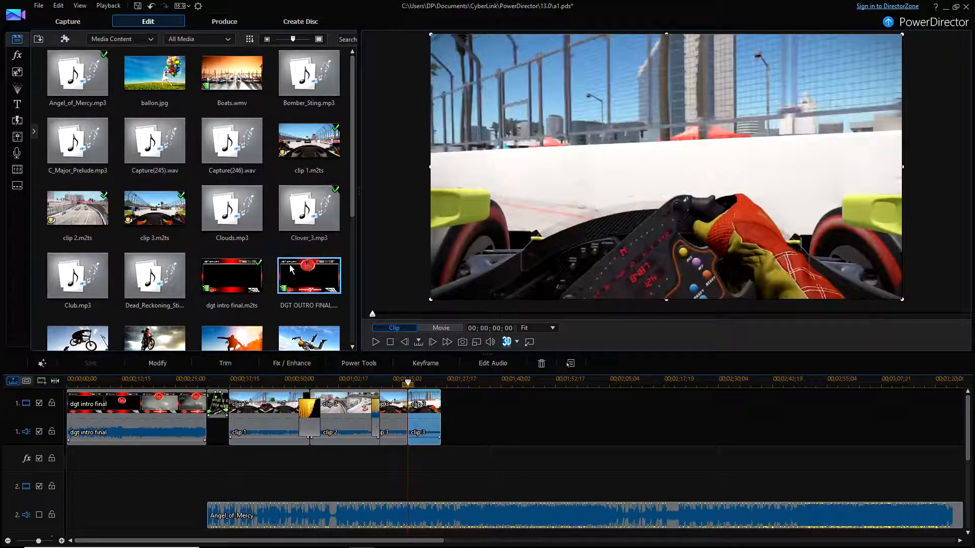
Undo the Clover_3 placement and the split of clip 3, redoing any step that was undone too far.
{"action": "left_click", "coordinate": [152, 8]}
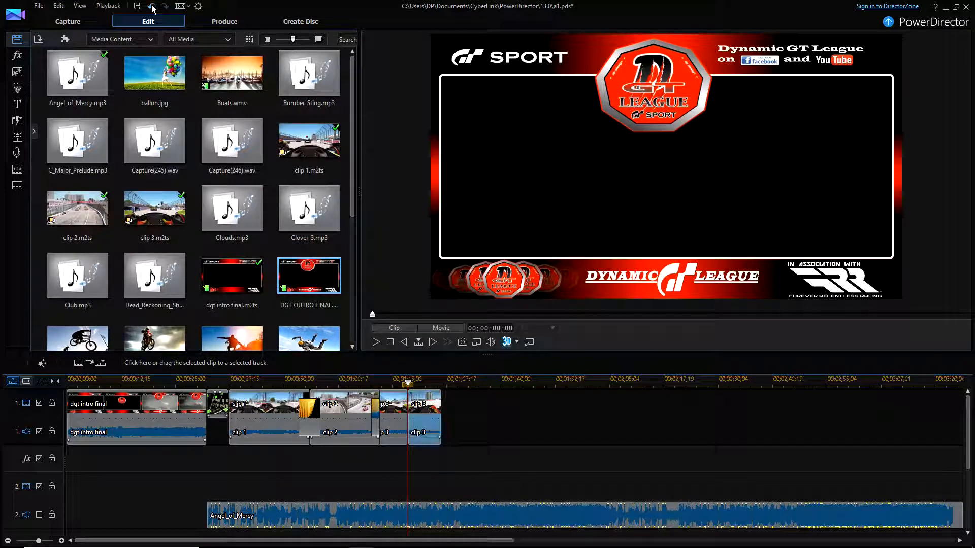
{"action": "left_click", "coordinate": [152, 7]}
{"action": "left_click", "coordinate": [164, 6]}
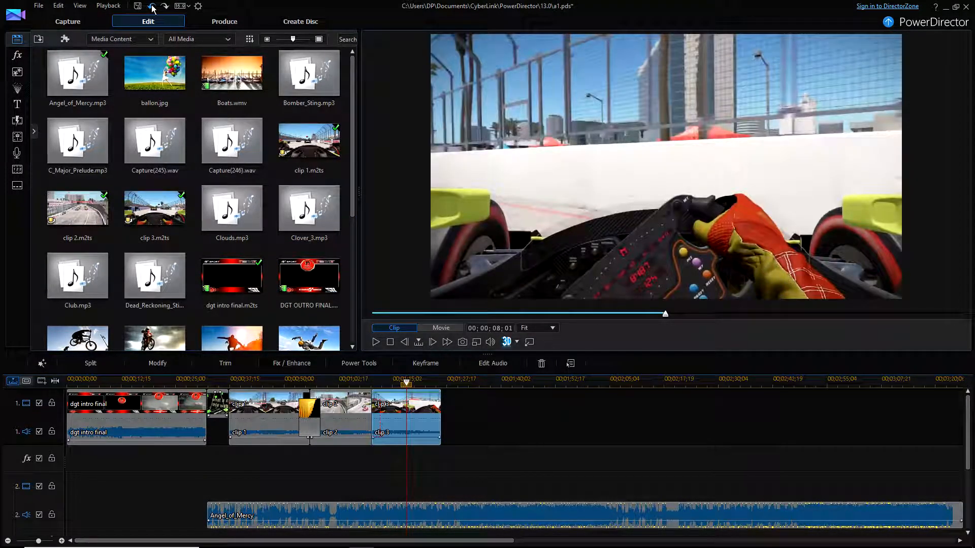
{"action": "left_click", "coordinate": [166, 8]}
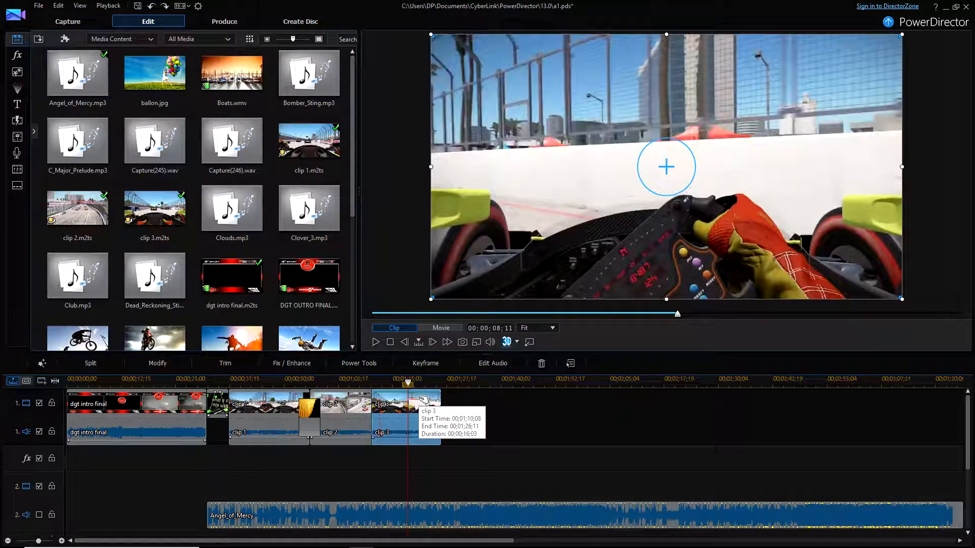
Place SnapShot(79).jpg on video track 2 across the playhead, disable that track and split the image at the playhead.
{"action": "scroll", "coordinate": [255, 271], "scroll_direction": "down", "scroll_amount": 3}
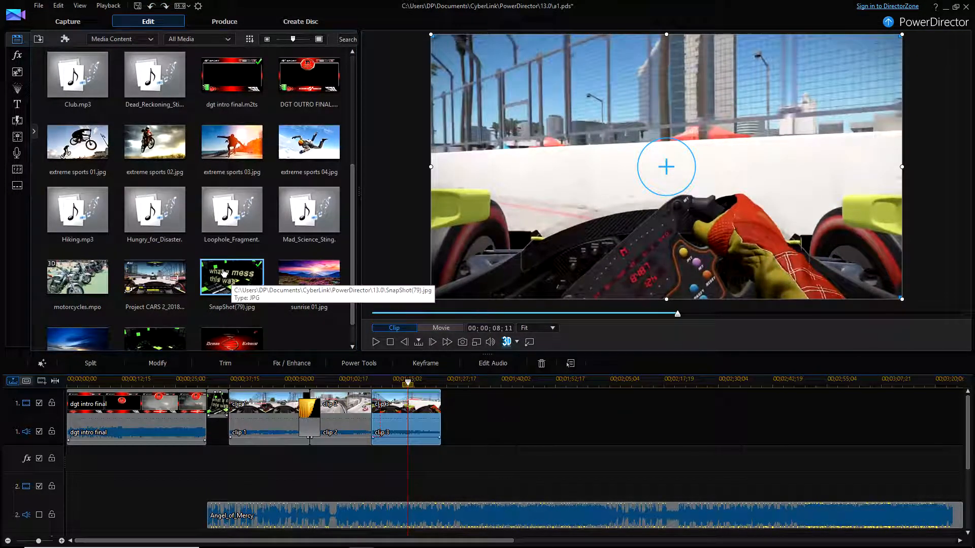
{"action": "left_click_drag", "start_coordinate": [255, 270], "coordinate": [400, 478]}
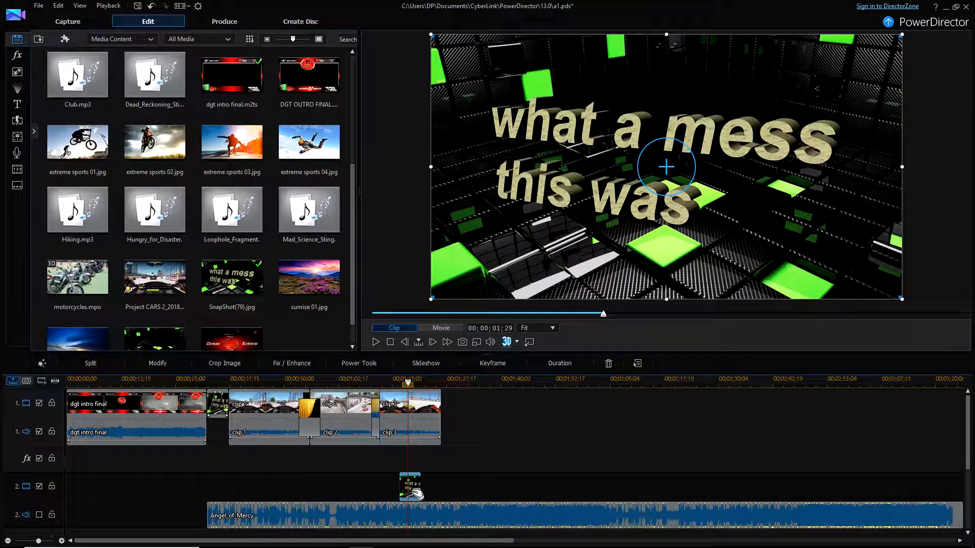
{"action": "left_click", "coordinate": [39, 487]}
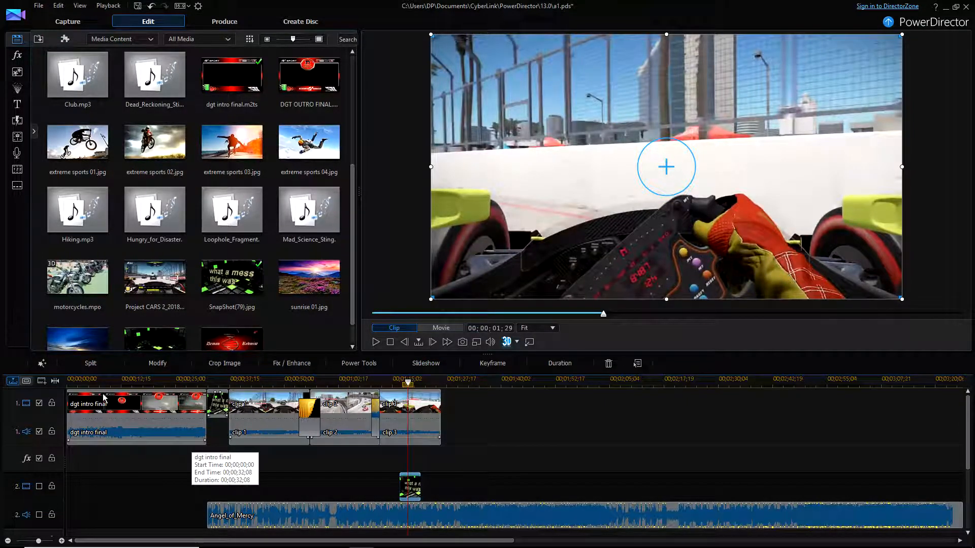
{"action": "left_click", "coordinate": [91, 365]}
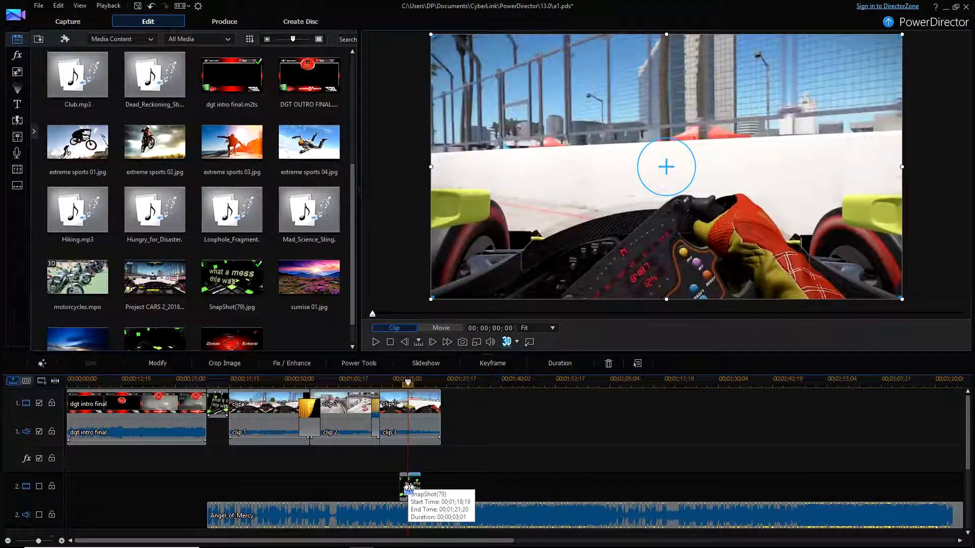
Place Mad_Science_Sting.mp3 on audio track 3, starting at the split in the SnapShot(79) image.
{"action": "scroll", "coordinate": [410, 489], "scroll_direction": "down", "scroll_amount": 3}
{"action": "scroll", "coordinate": [409, 488], "scroll_direction": "up", "scroll_amount": 3}
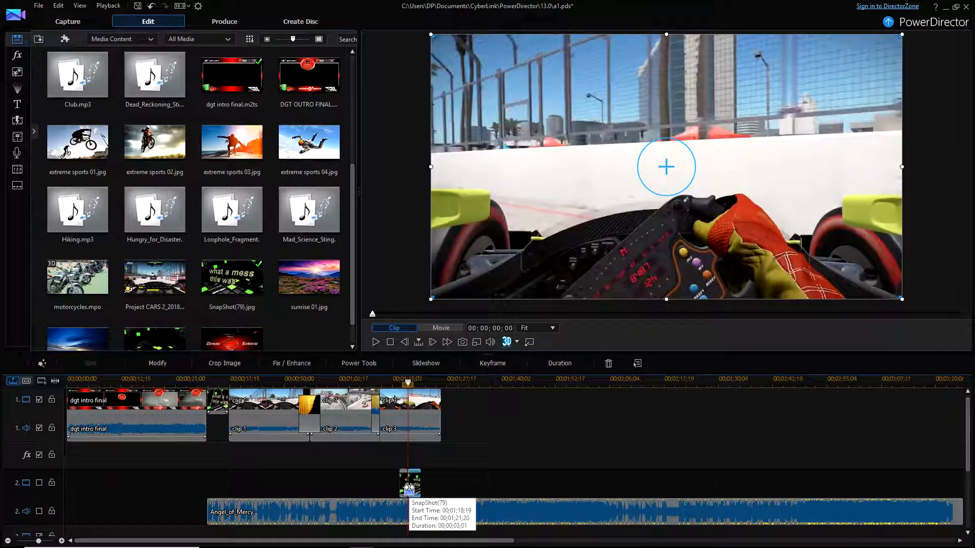
{"action": "left_click_drag", "start_coordinate": [305, 213], "coordinate": [411, 522]}
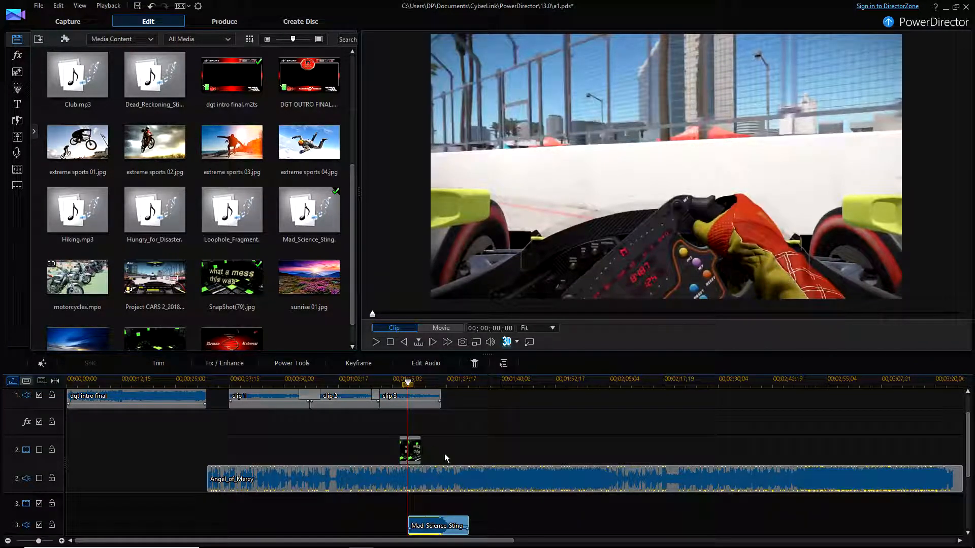
Remove both SnapShot(79) pieces from video track 2 and Mad_Science_Sting from audio track 3.
{"action": "right_click", "coordinate": [408, 447]}
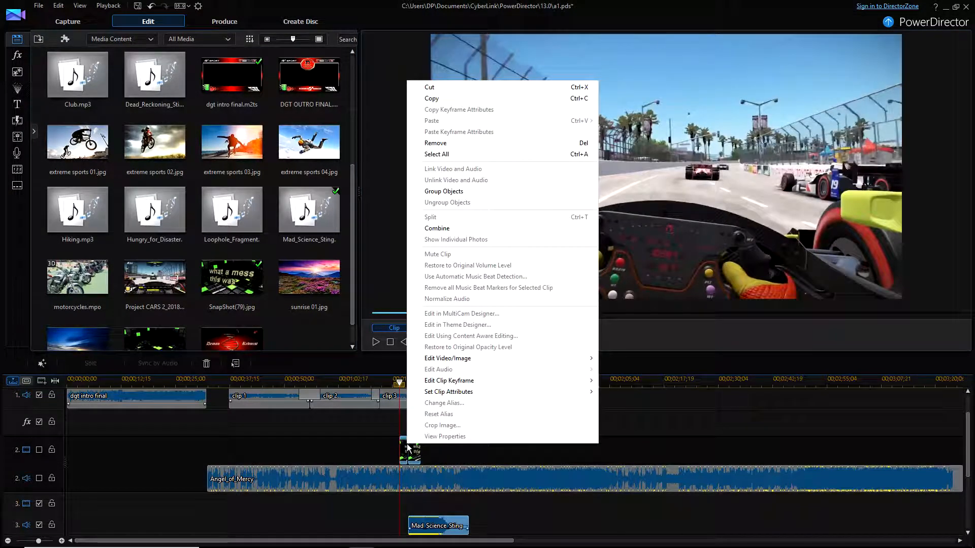
{"action": "left_click", "coordinate": [443, 142]}
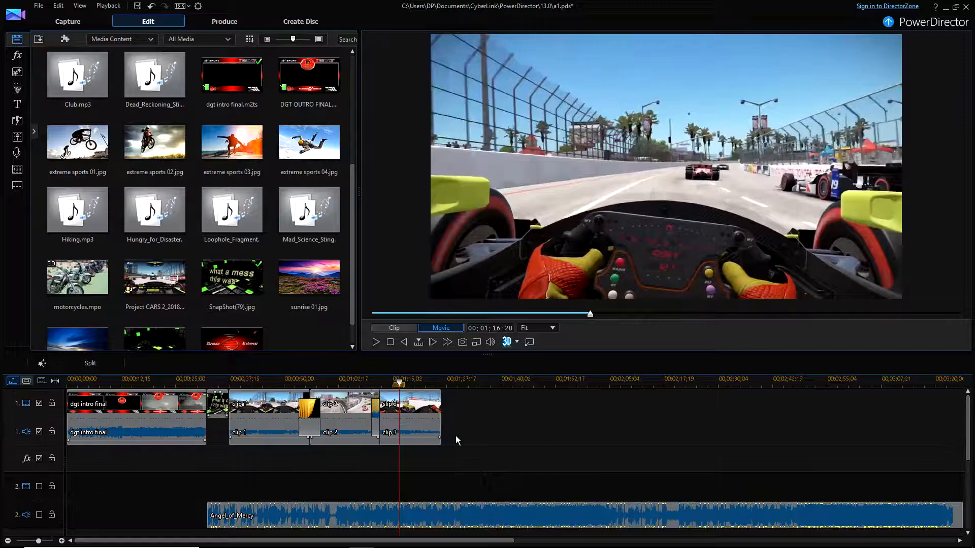
{"action": "key", "text": "ctrl+z"}
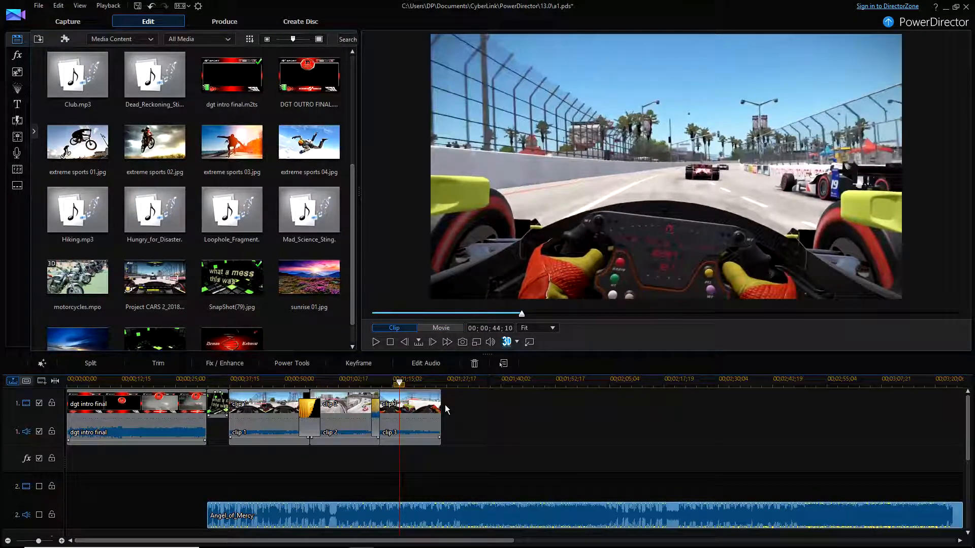
Move the playhead to the end of Angel_of_Mercy, select clip 3 and set the playhead at that clip's end.
{"action": "left_click_drag", "start_coordinate": [523, 318], "coordinate": [972, 331]}
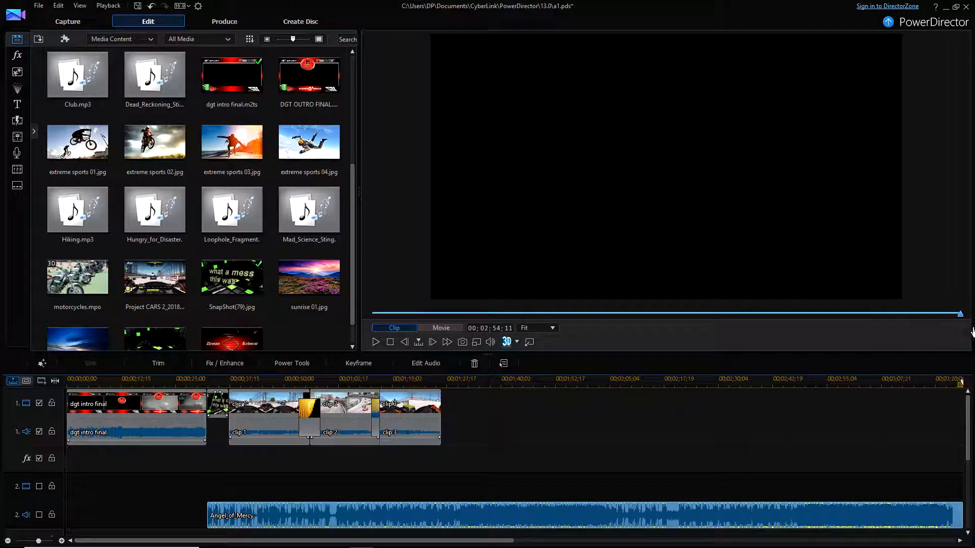
{"action": "left_click", "coordinate": [416, 407]}
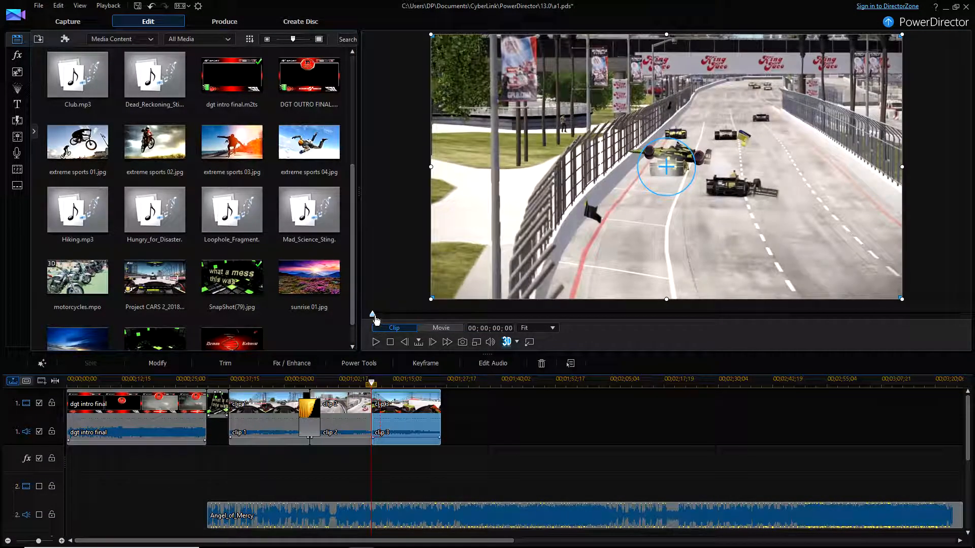
{"action": "left_click_drag", "start_coordinate": [374, 320], "coordinate": [971, 326]}
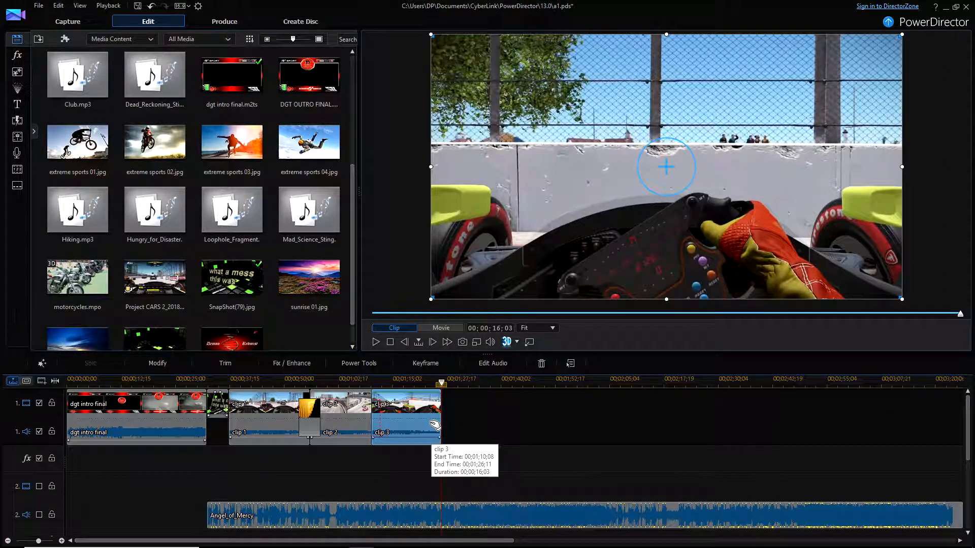
Split Angel_of_Mercy at 00;01;27;05, just past the end of clip 3, and remove the remaining music after the split.
{"action": "left_click", "coordinate": [443, 386]}
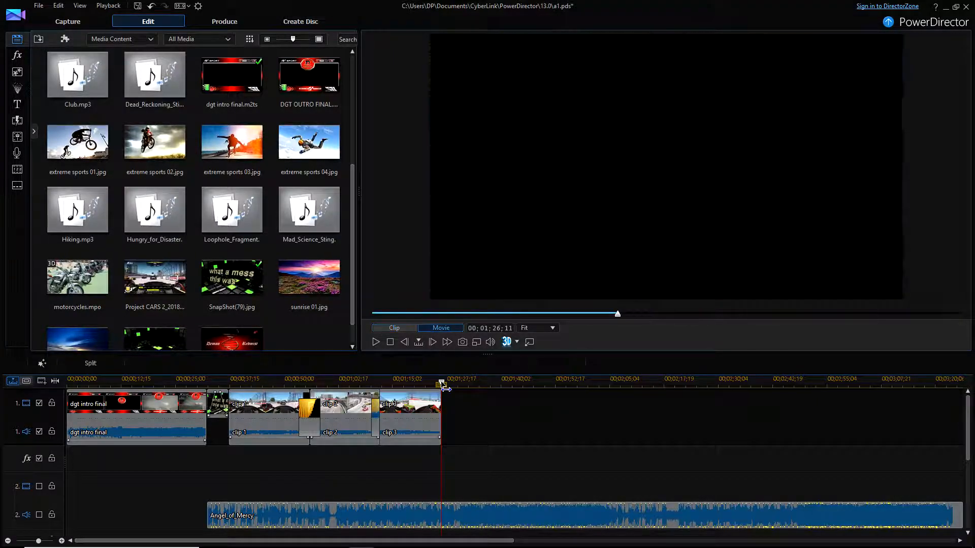
{"action": "left_click", "coordinate": [284, 515]}
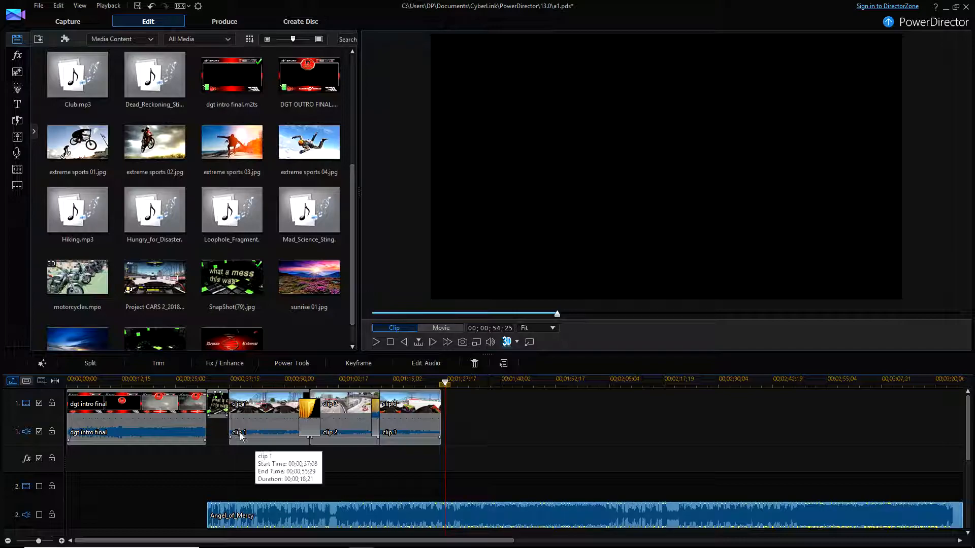
{"action": "left_click", "coordinate": [96, 362]}
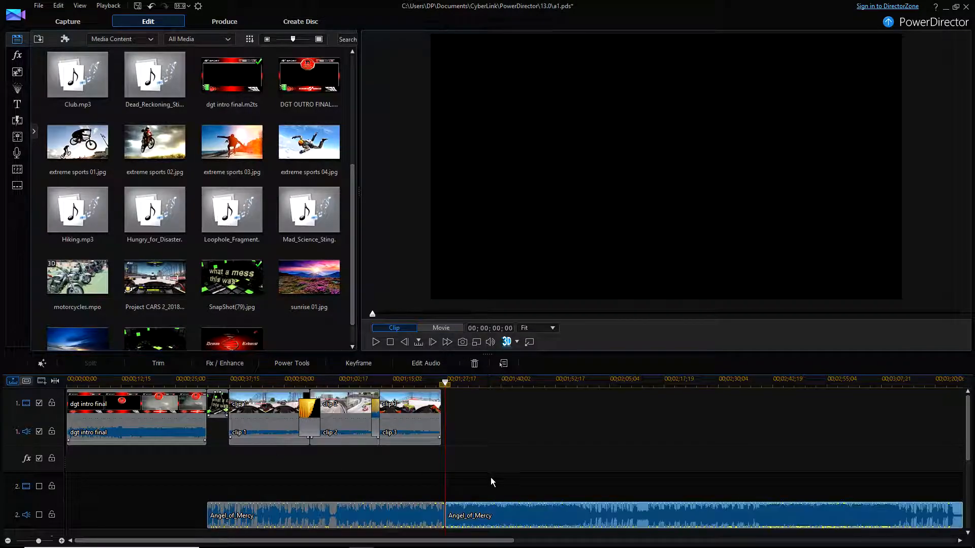
{"action": "right_click", "coordinate": [498, 509]}
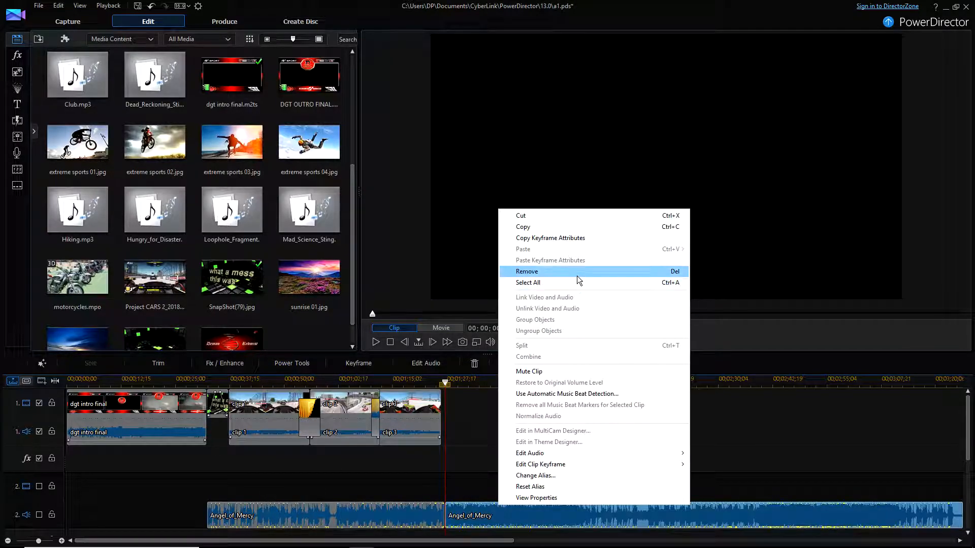
{"action": "left_click", "coordinate": [643, 268]}
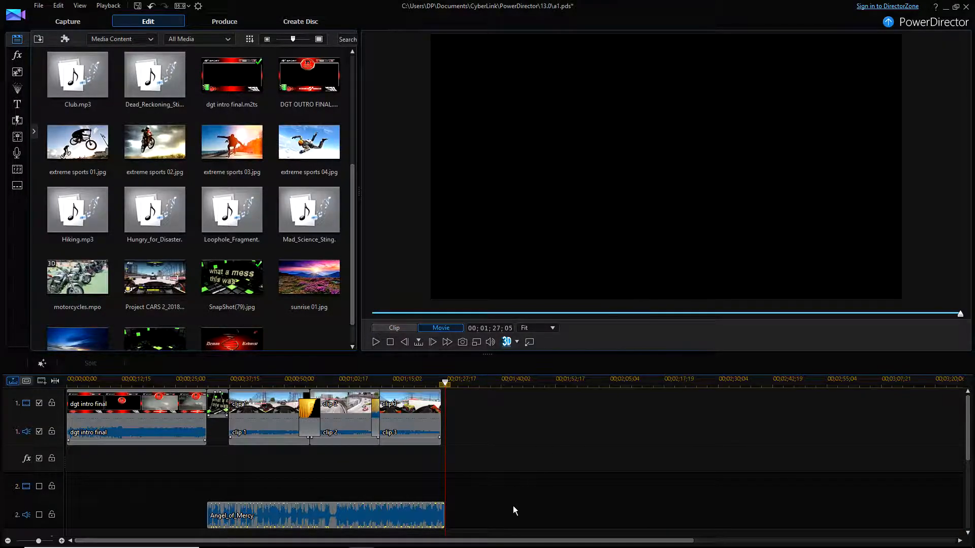
Enable audio track 2 and play the beginning of Angel_of_Mercy beneath the title image.
{"action": "left_click", "coordinate": [385, 511]}
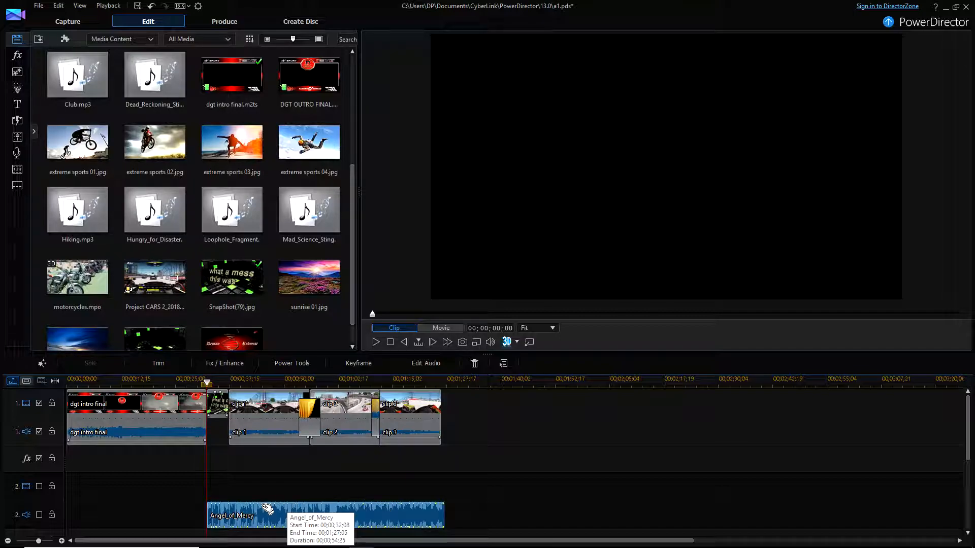
{"action": "left_click", "coordinate": [375, 342]}
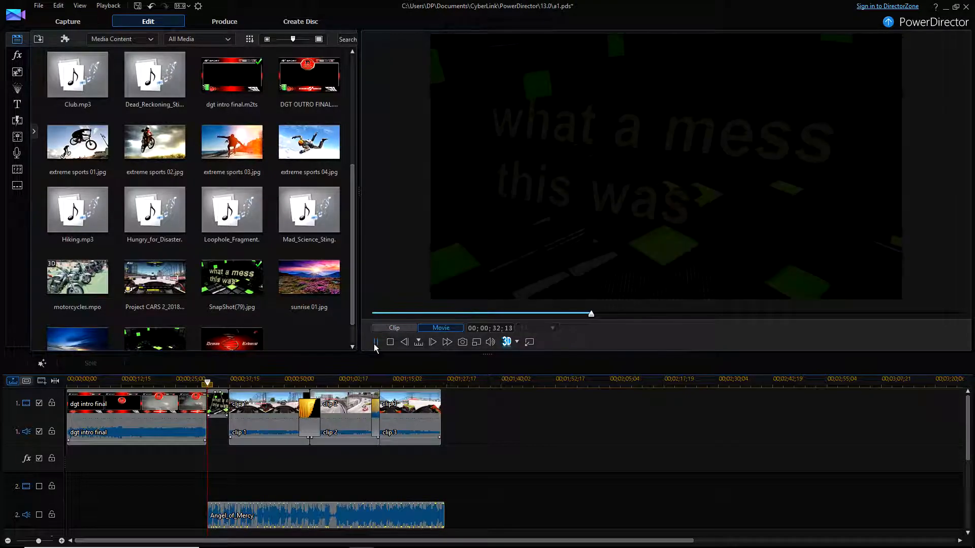
{"action": "left_click", "coordinate": [39, 515]}
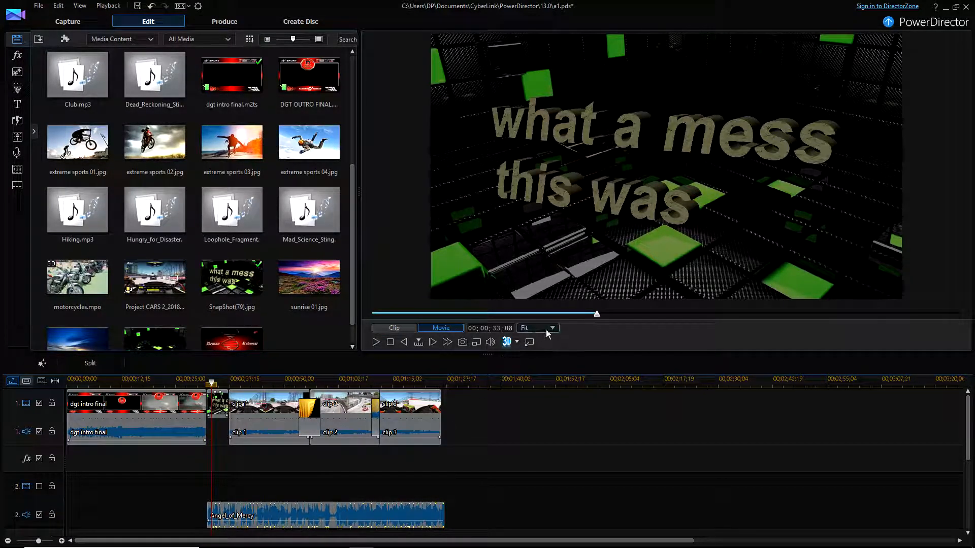
{"action": "left_click", "coordinate": [218, 407]}
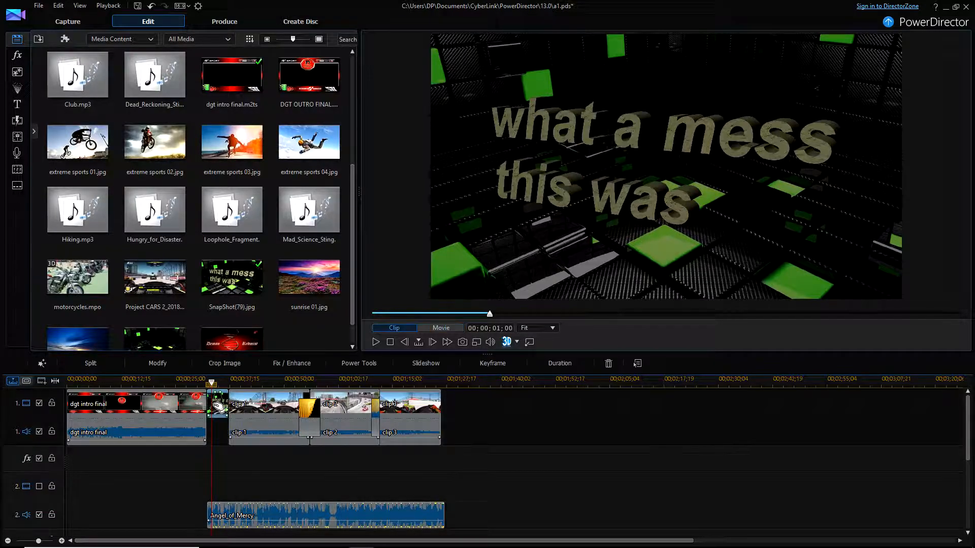
{"action": "left_click_drag", "start_coordinate": [493, 320], "coordinate": [372, 315]}
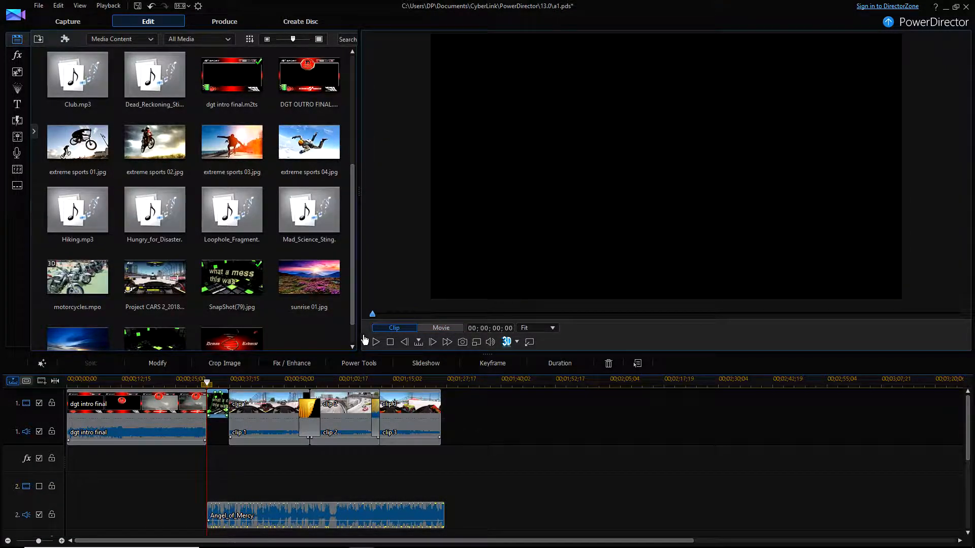
{"action": "left_click", "coordinate": [375, 342]}
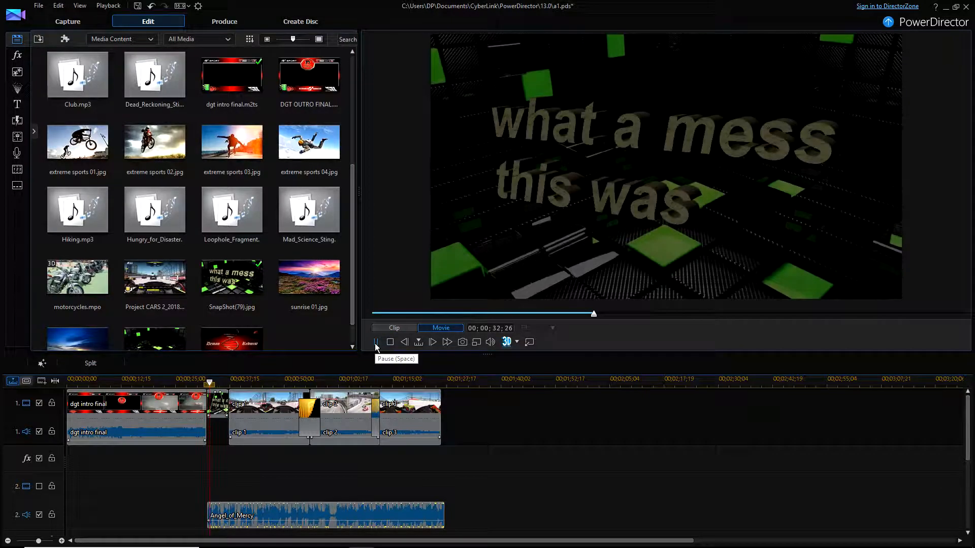
{"action": "left_click", "coordinate": [376, 342]}
Open the keyframe settings of Angel_of_Mercy and set its volume to -∞ dB at the very start of the clip.
{"action": "left_click", "coordinate": [308, 503]}
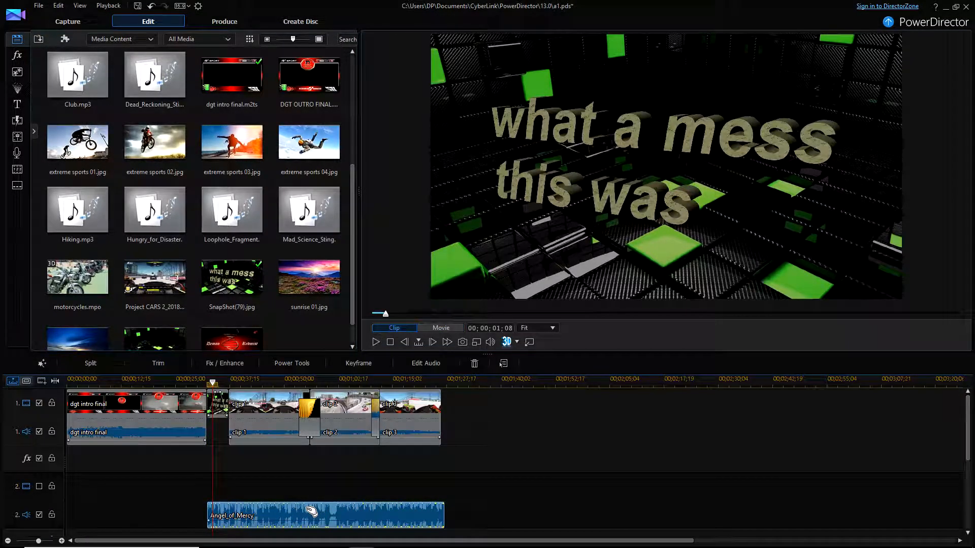
{"action": "left_click", "coordinate": [363, 363]}
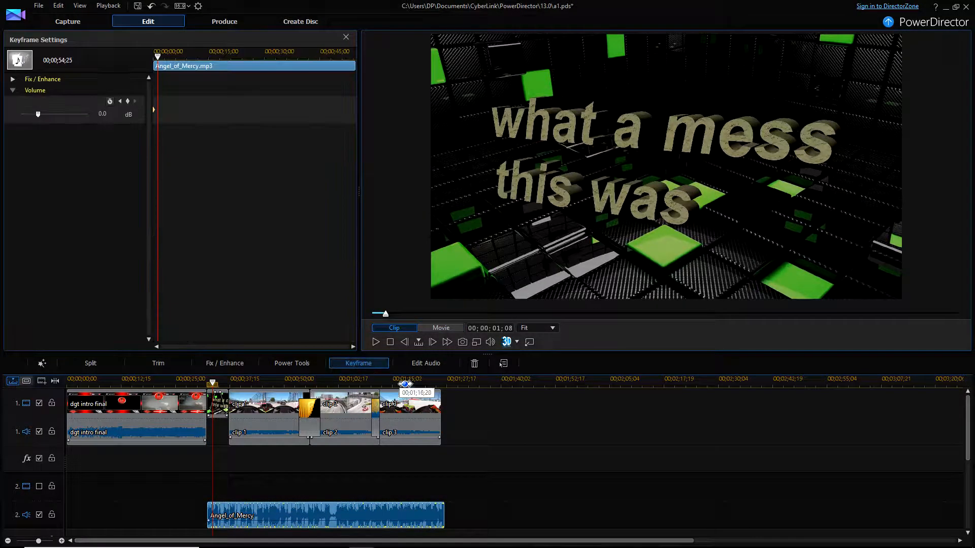
{"action": "left_click", "coordinate": [120, 101]}
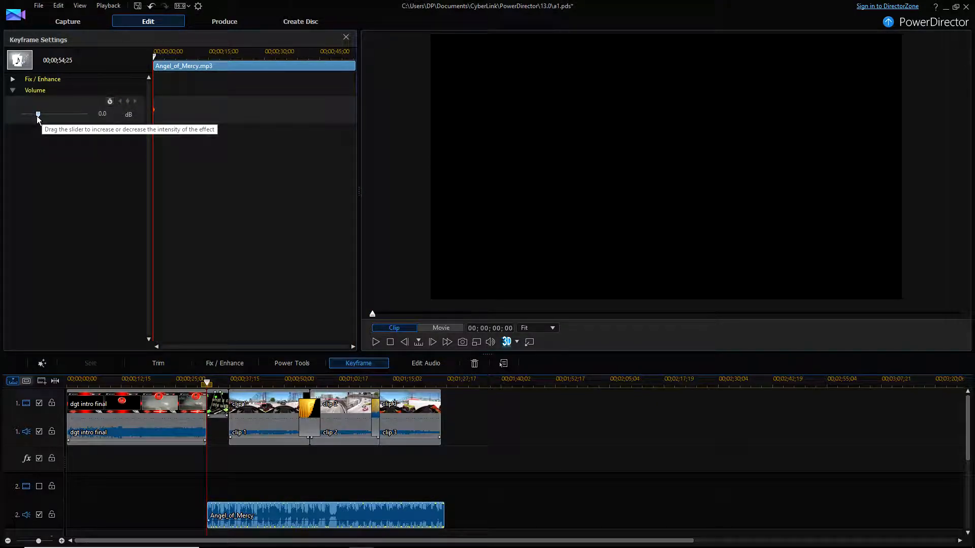
{"action": "left_click_drag", "start_coordinate": [37, 114], "coordinate": [2, 124]}
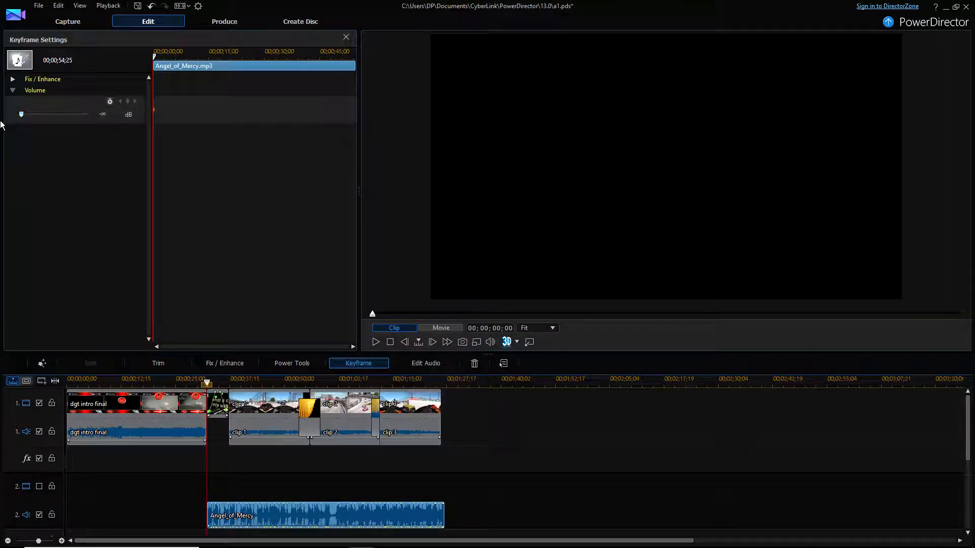
Add a volume keyframe of 7.2 dB to Angel_of_Mercy at 00;00;01;24 to create a fade-in.
{"action": "left_click", "coordinate": [158, 57]}
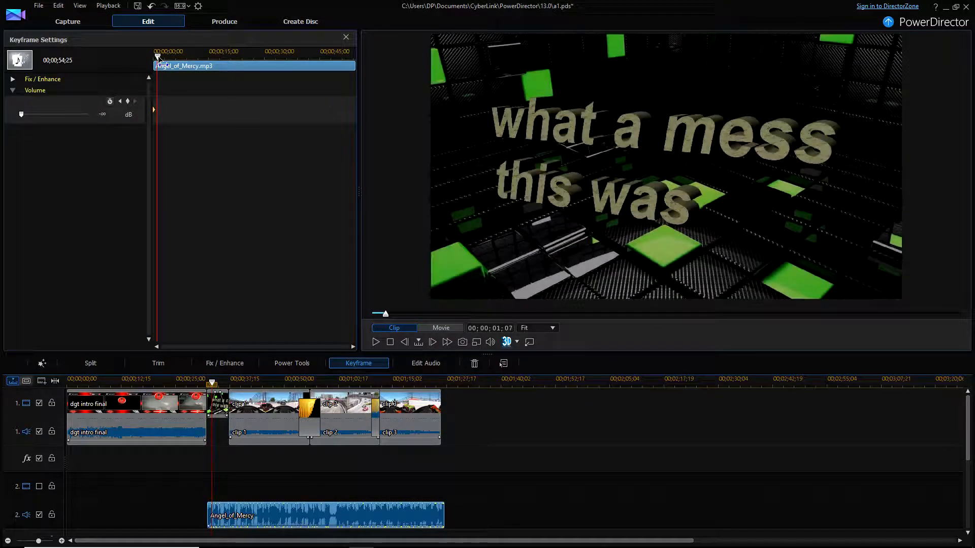
{"action": "left_click_drag", "start_coordinate": [159, 56], "coordinate": [160, 56]}
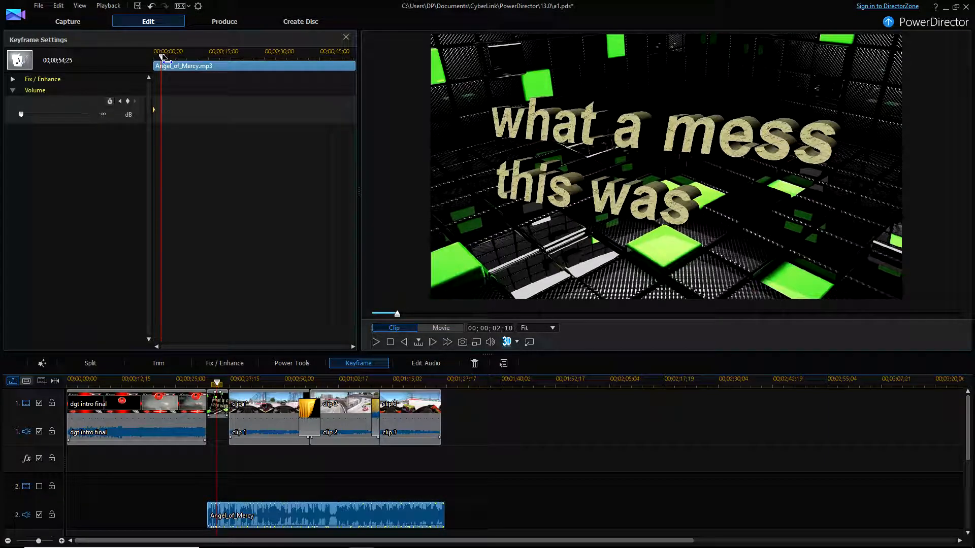
{"action": "left_click_drag", "start_coordinate": [160, 55], "coordinate": [162, 53]}
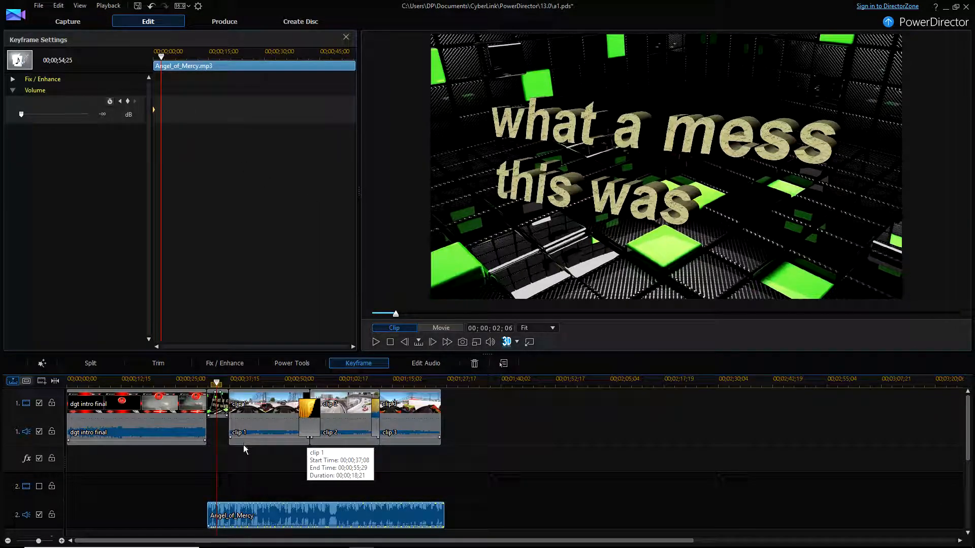
{"action": "scroll", "coordinate": [254, 467], "scroll_direction": "up", "scroll_amount": 1}
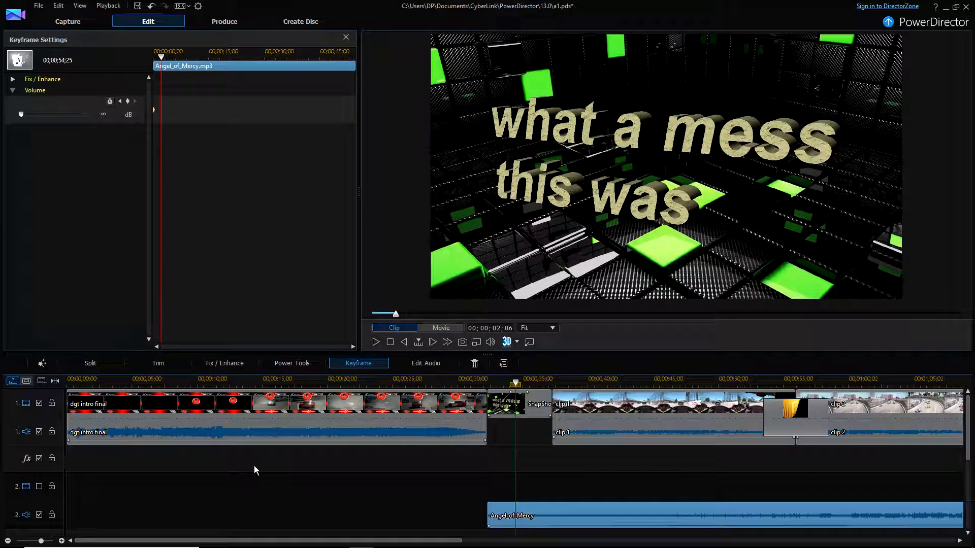
{"action": "left_click", "coordinate": [517, 384]}
{"action": "left_click_drag", "start_coordinate": [517, 385], "coordinate": [512, 385]}
{"action": "left_click", "coordinate": [541, 506]}
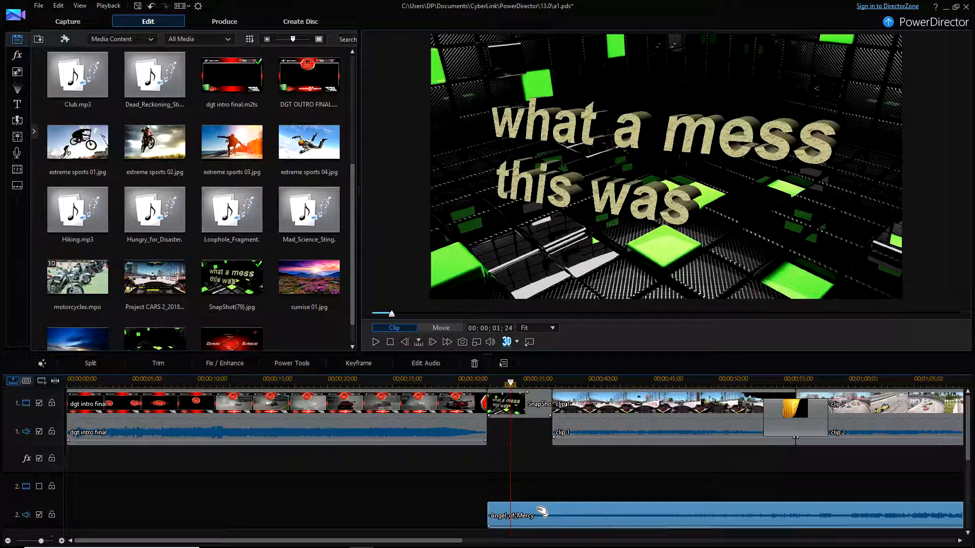
{"action": "left_click", "coordinate": [364, 367]}
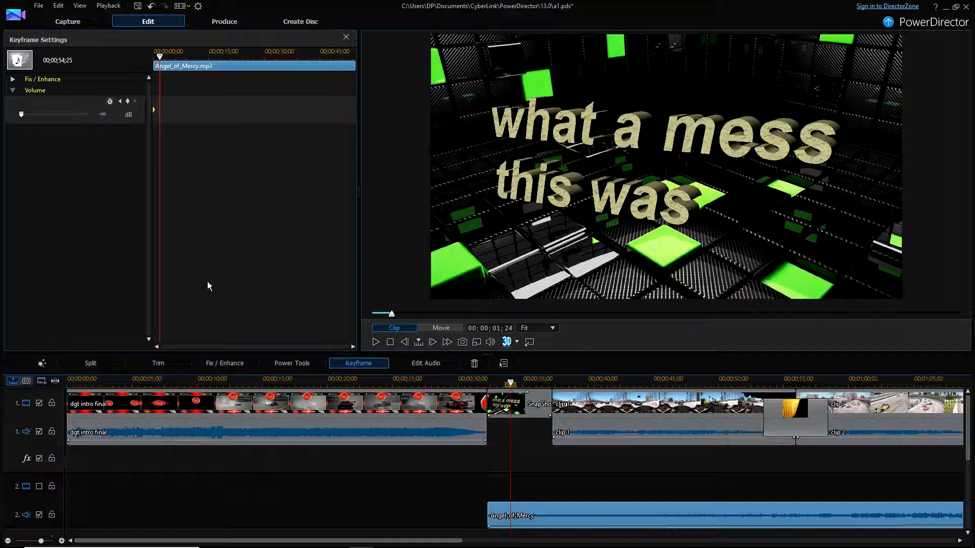
{"action": "left_click", "coordinate": [128, 102]}
{"action": "left_click_drag", "start_coordinate": [21, 114], "coordinate": [61, 121]}
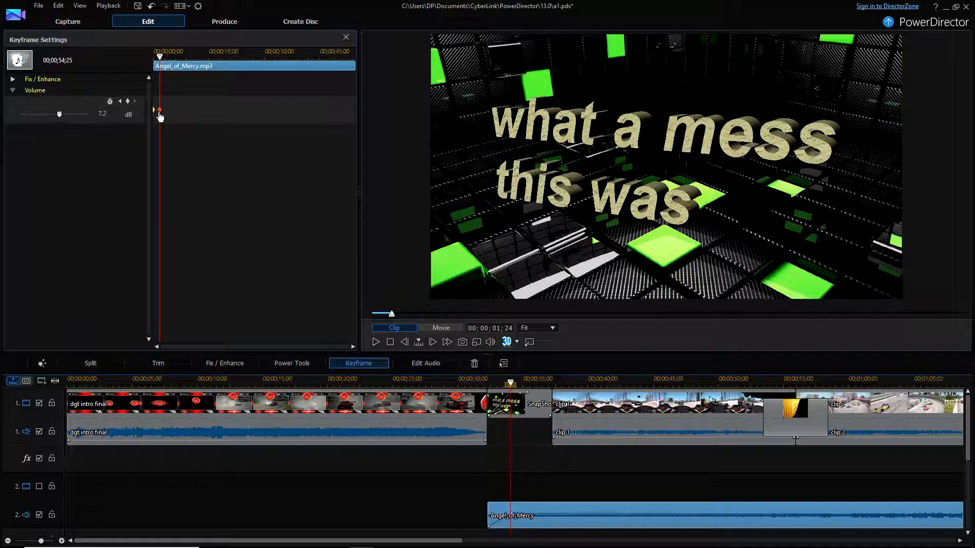
Add a volume keyframe to Angel_of_Mercy at 00;00;53;10 and duplicate the previous keyframe's level onto it.
{"action": "left_click_drag", "start_coordinate": [159, 57], "coordinate": [351, 62]}
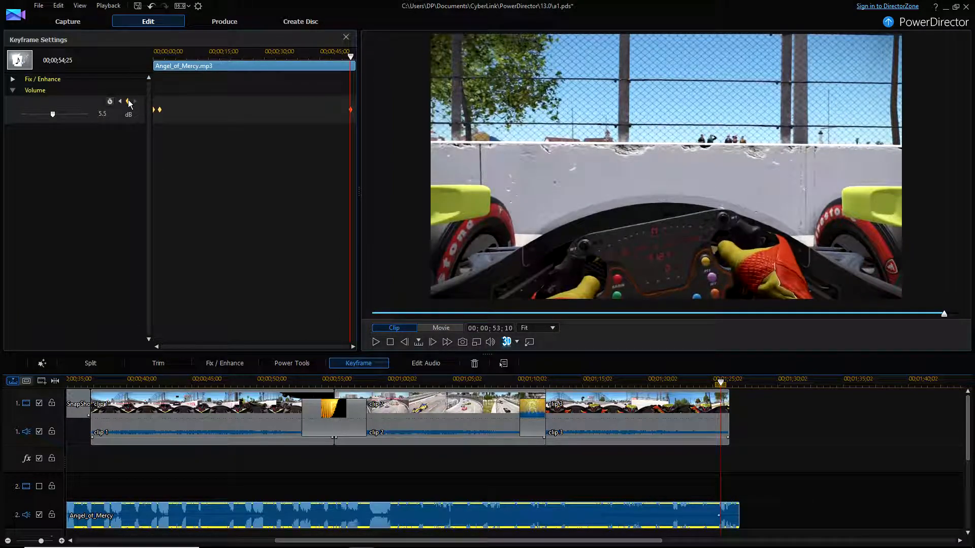
{"action": "right_click", "coordinate": [351, 117]}
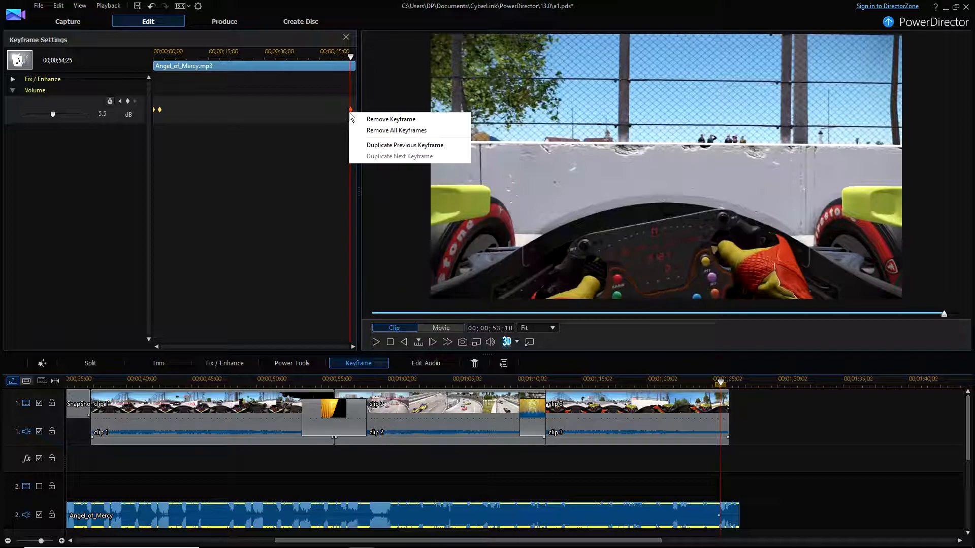
{"action": "left_click", "coordinate": [376, 145]}
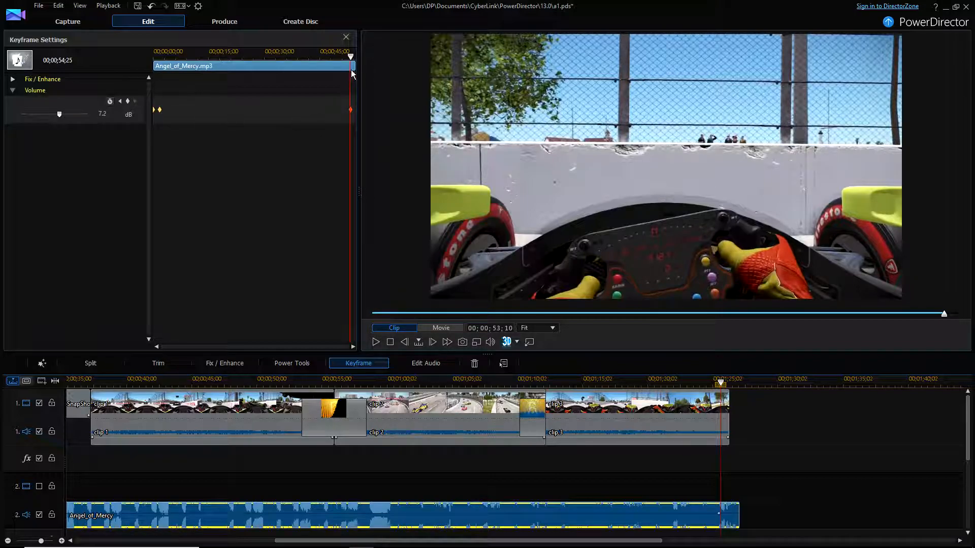
Set the volume of Angel_of_Mercy to -∞ dB at the end of the clip and close the keyframe settings.
{"action": "left_click_drag", "start_coordinate": [354, 64], "coordinate": [359, 64]}
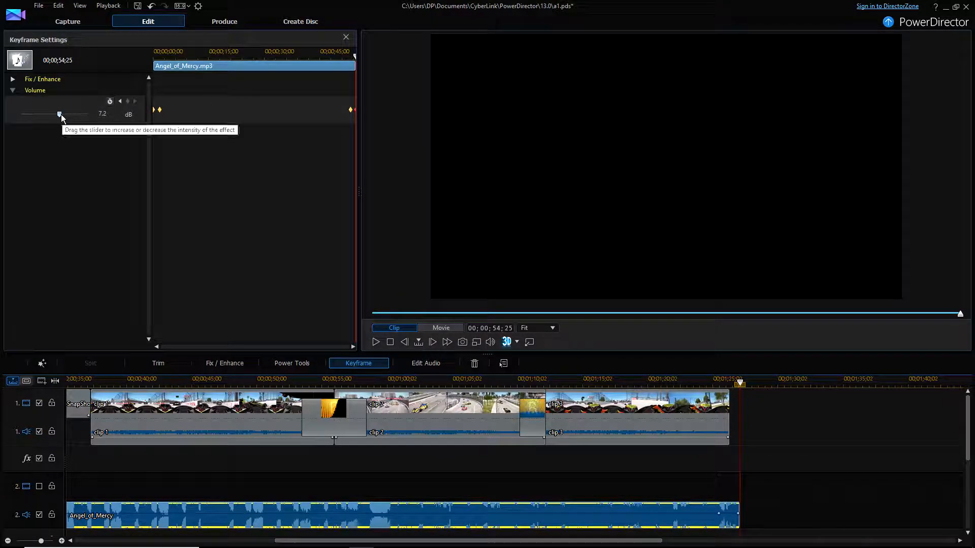
{"action": "left_click_drag", "start_coordinate": [59, 114], "coordinate": [2, 121]}
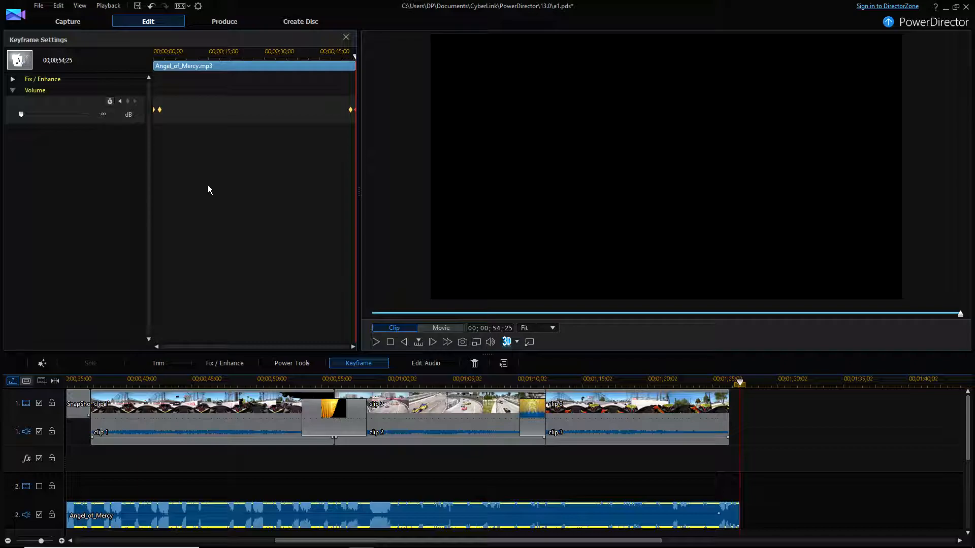
{"action": "left_click", "coordinate": [346, 36]}
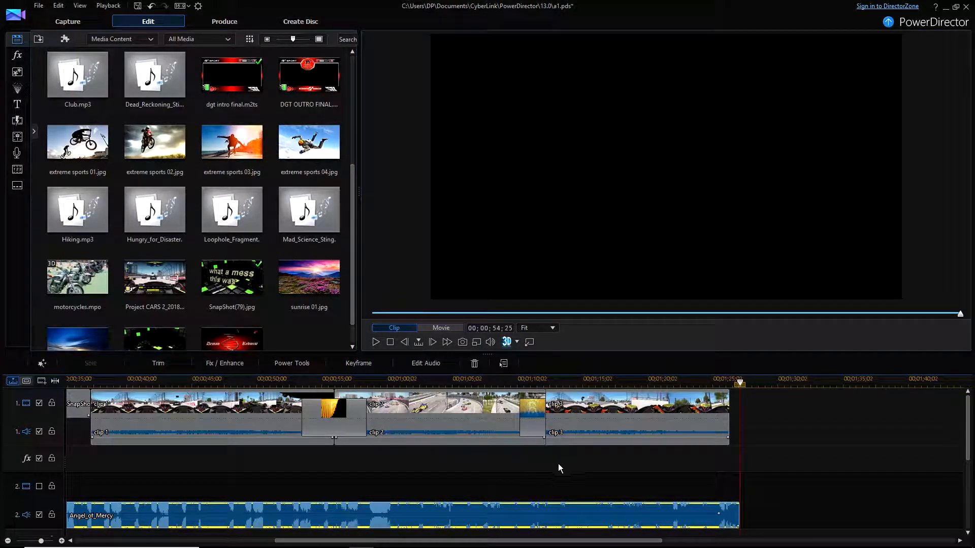
Fit the whole project in the timeline and play the music's fade-in under the title image and fade-out under clip 3.
{"action": "left_click", "coordinate": [53, 383]}
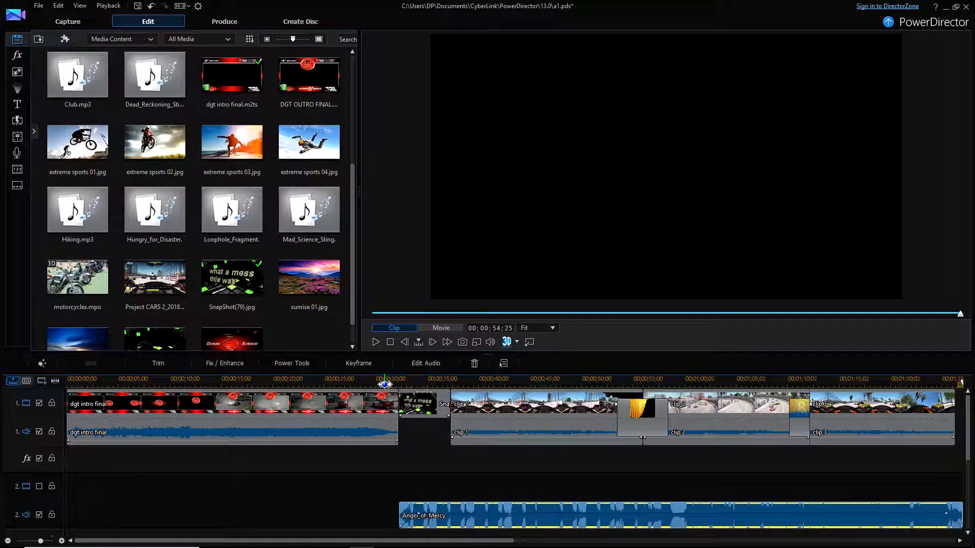
{"action": "left_click", "coordinate": [384, 384]}
{"action": "left_click", "coordinate": [376, 342]}
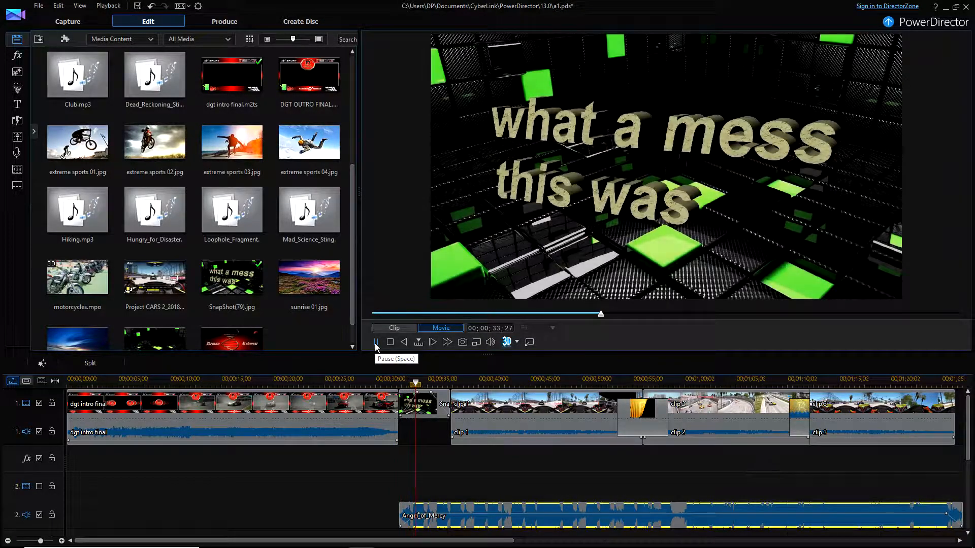
{"action": "left_click", "coordinate": [376, 347]}
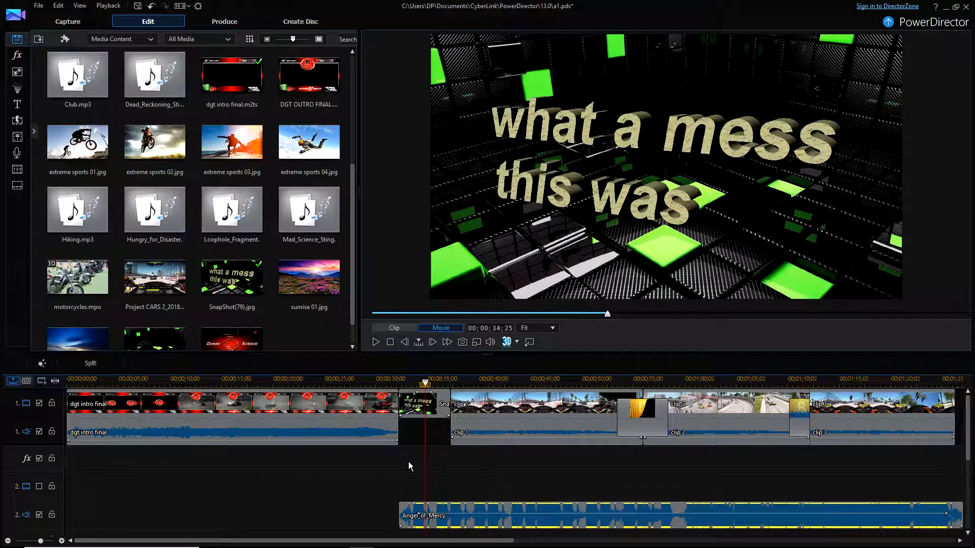
{"action": "left_click_drag", "start_coordinate": [425, 383], "coordinate": [936, 399]}
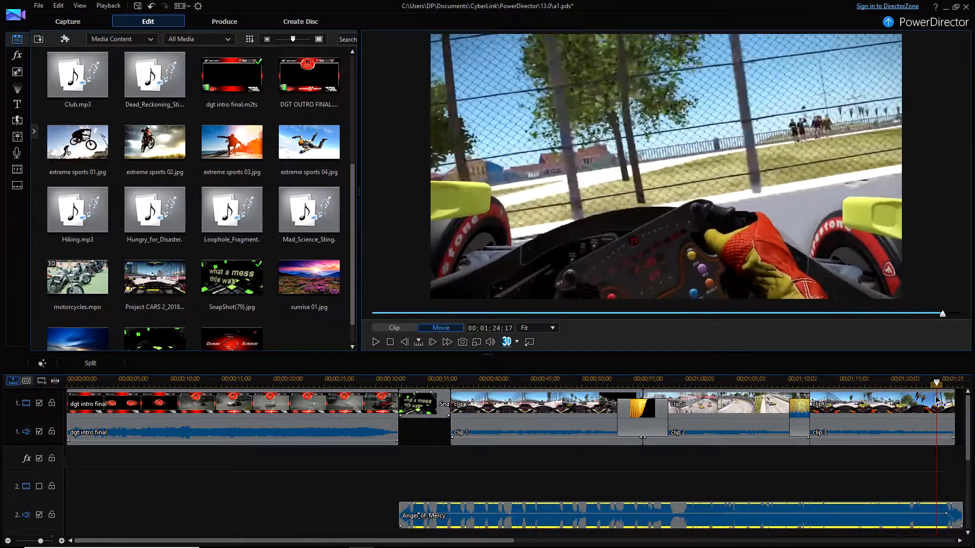
{"action": "left_click", "coordinate": [375, 343]}
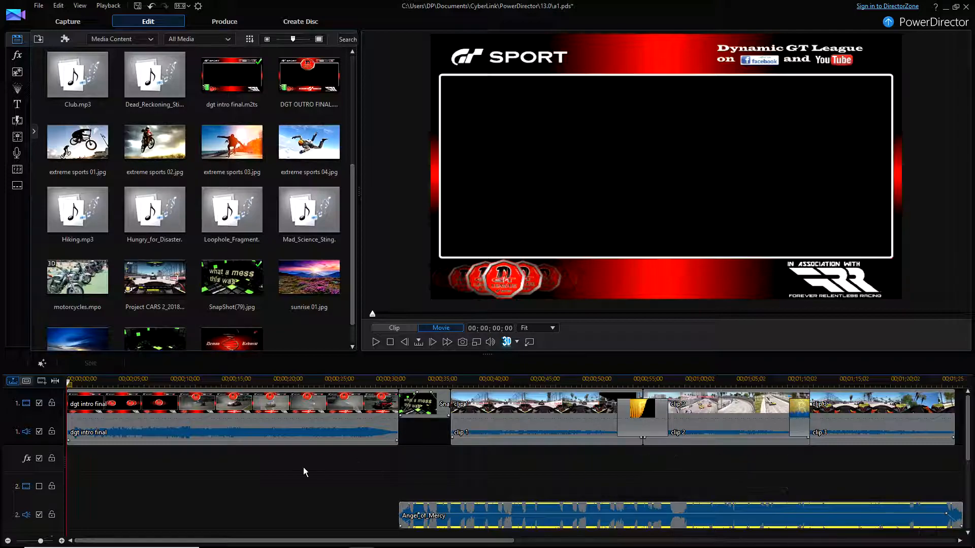
Remove the Angel_of_Mercy music clip from audio track 2 of the timeline.
{"action": "left_click_drag", "start_coordinate": [268, 541], "coordinate": [307, 539]}
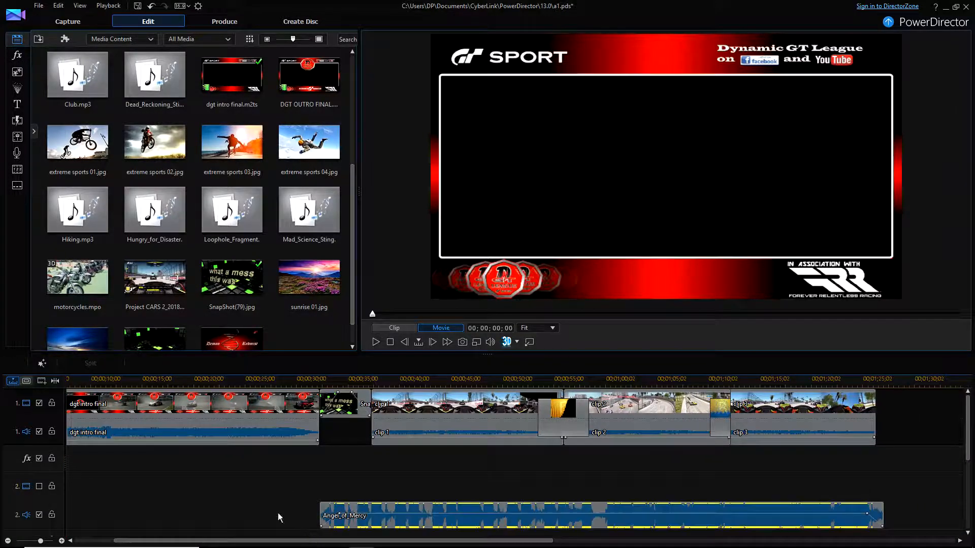
{"action": "left_click", "coordinate": [387, 507]}
{"action": "right_click", "coordinate": [387, 506]}
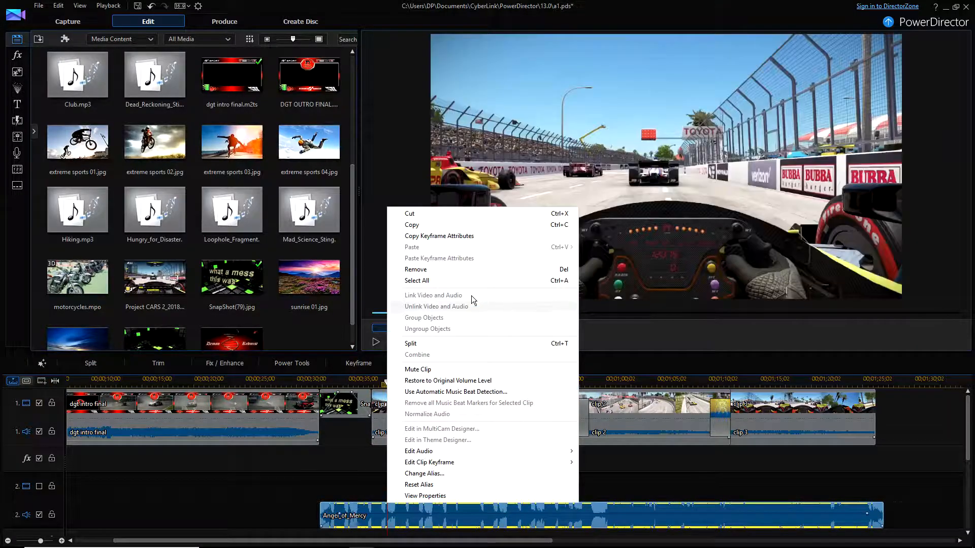
{"action": "left_click", "coordinate": [471, 267]}
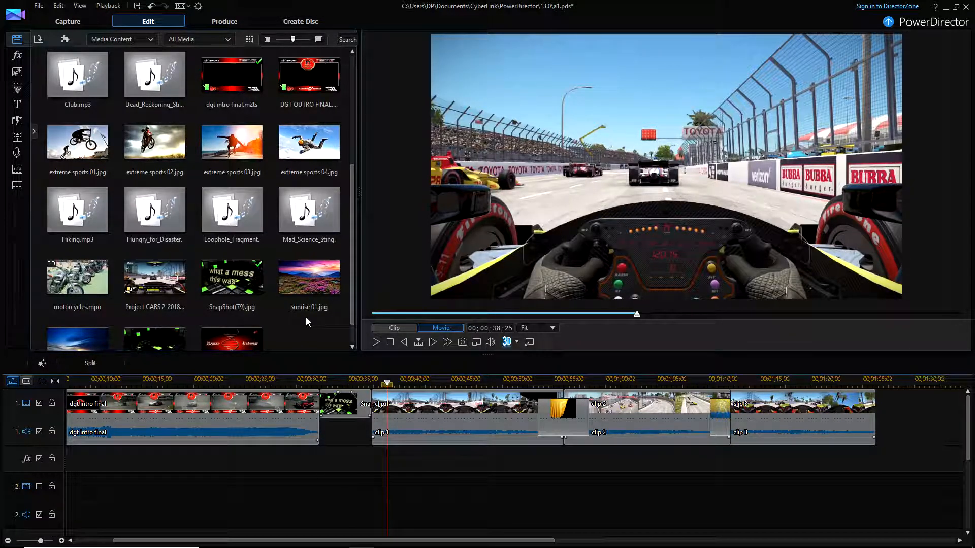
Preview Bomber_Sting.mp3 from the media library and remove it from the library.
{"action": "left_click_drag", "start_coordinate": [351, 246], "coordinate": [354, 111]}
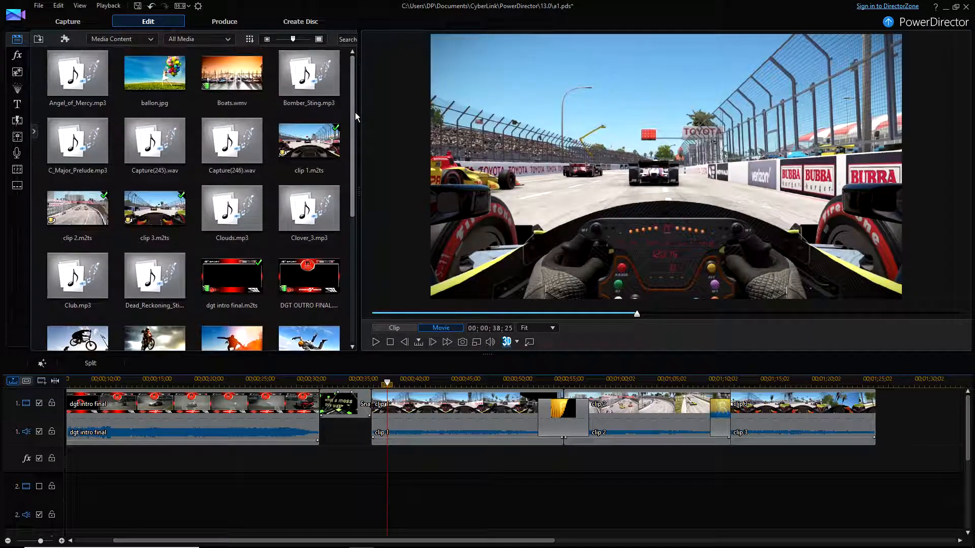
{"action": "left_click", "coordinate": [302, 155]}
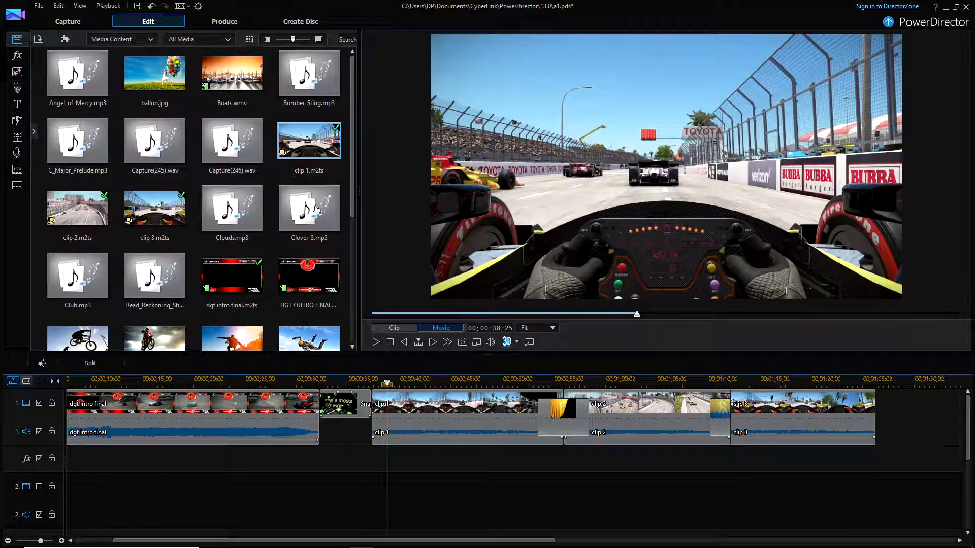
{"action": "left_click", "coordinate": [72, 72]}
{"action": "left_click", "coordinate": [310, 74]}
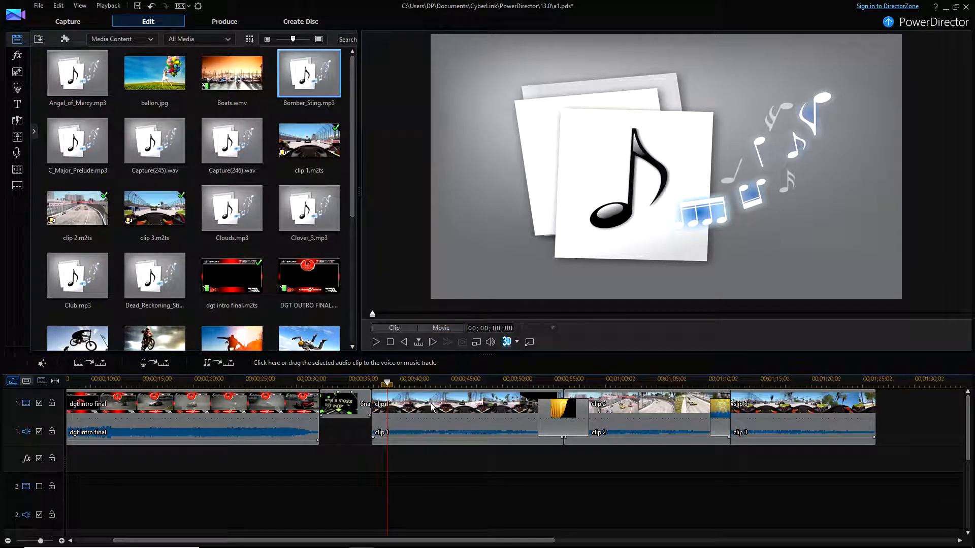
{"action": "left_click", "coordinate": [377, 384]}
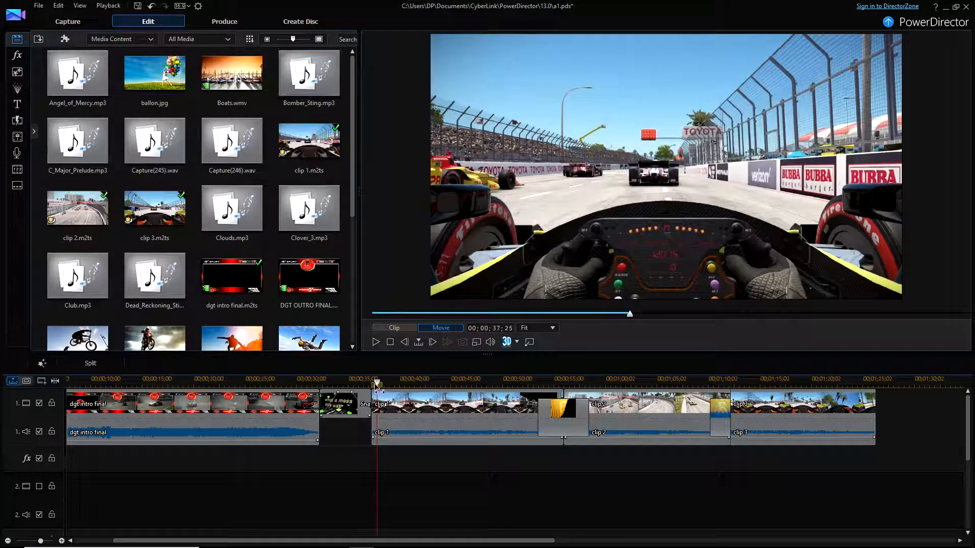
{"action": "left_click_drag", "start_coordinate": [379, 389], "coordinate": [372, 388]}
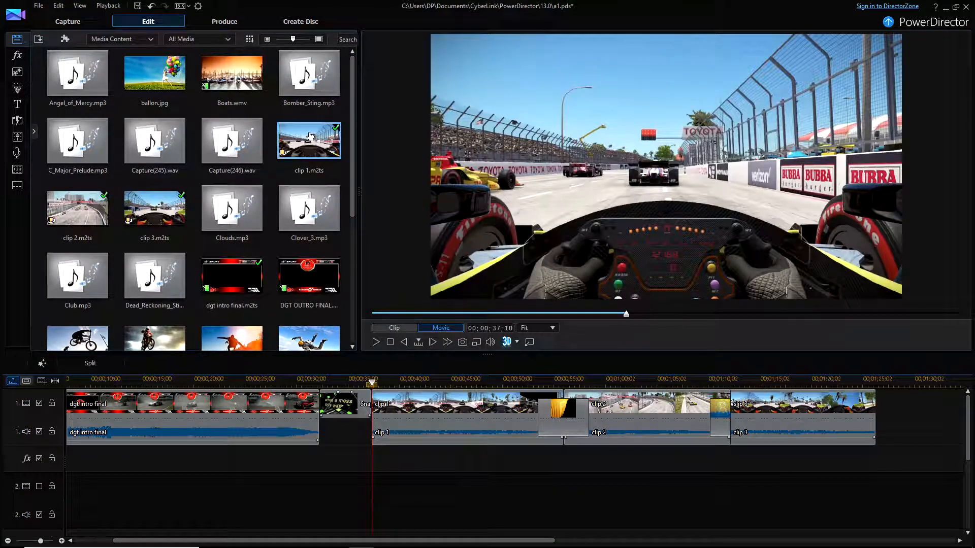
{"action": "left_click", "coordinate": [321, 78]}
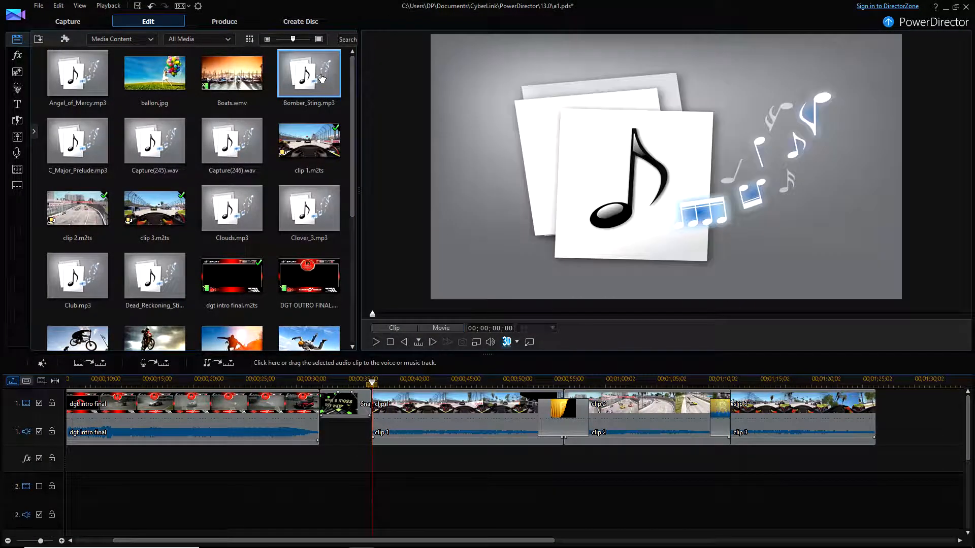
{"action": "left_click", "coordinate": [376, 342]}
{"action": "right_click", "coordinate": [316, 78]}
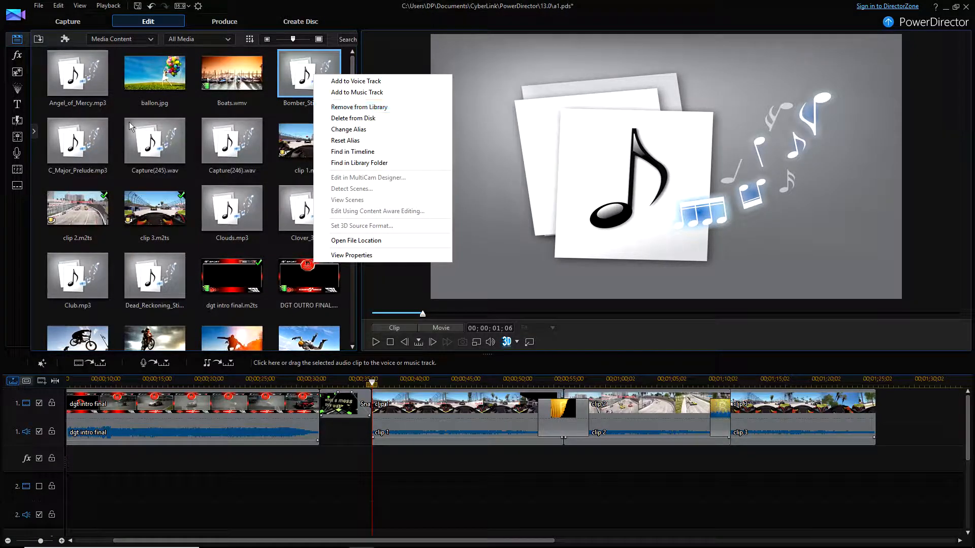
{"action": "left_click", "coordinate": [353, 108]}
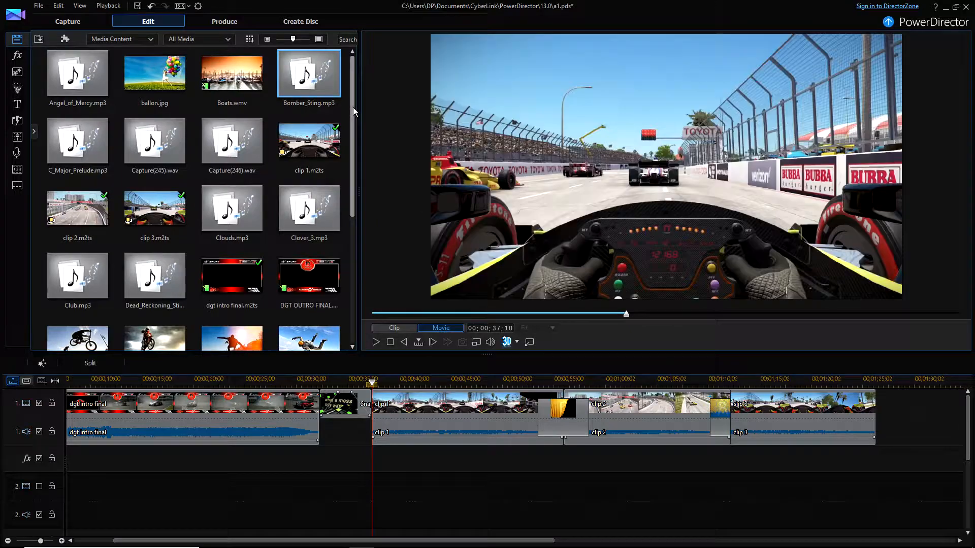
Preview C_Major_Prelude.mp3 and remove it from the media library.
{"action": "left_click", "coordinate": [375, 344]}
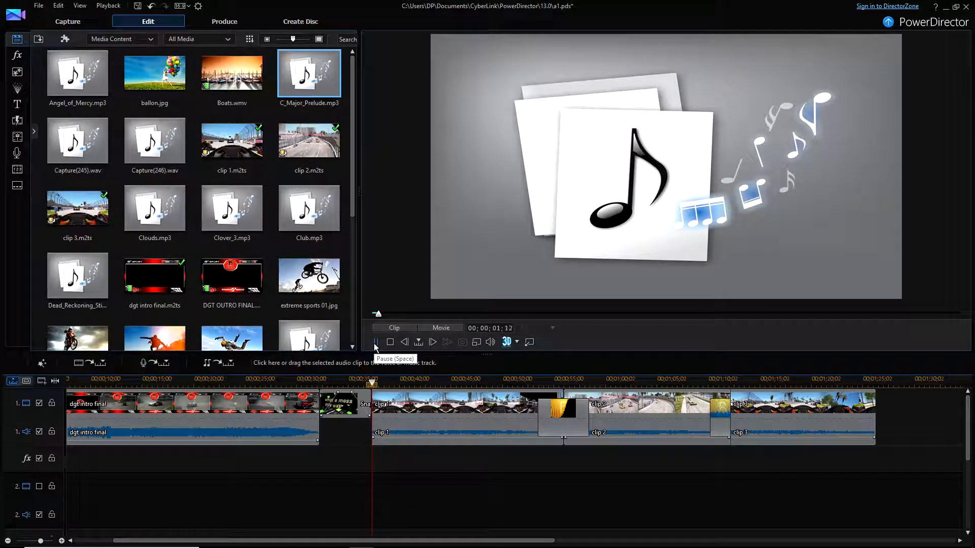
{"action": "left_click", "coordinate": [375, 346]}
{"action": "right_click", "coordinate": [319, 83]}
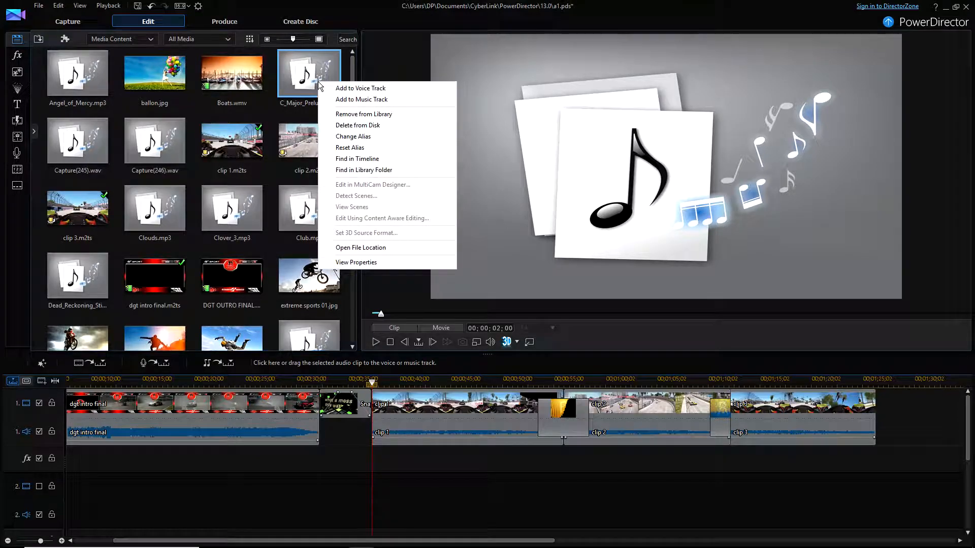
{"action": "left_click", "coordinate": [350, 115]}
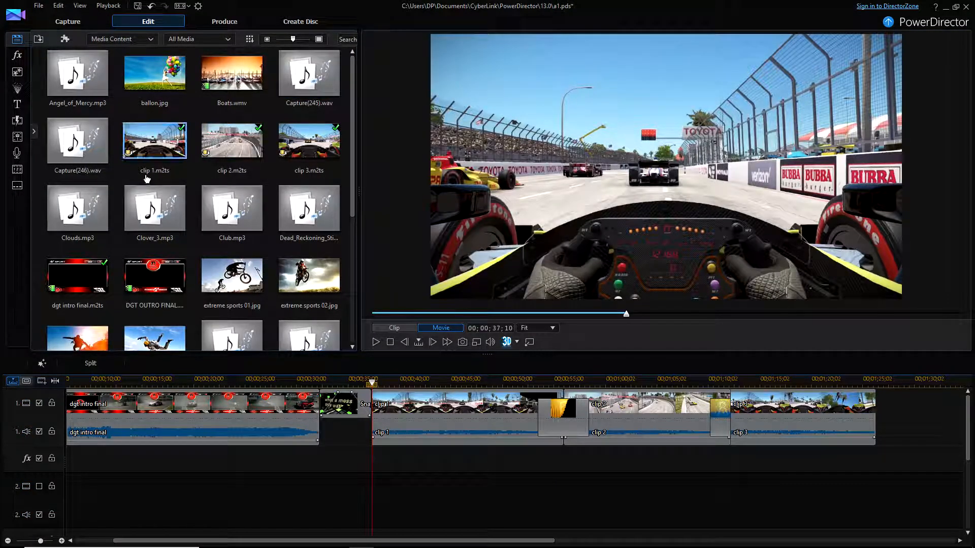
Preview Clouds.mp3 and remove it from the media library.
{"action": "left_click", "coordinate": [76, 208]}
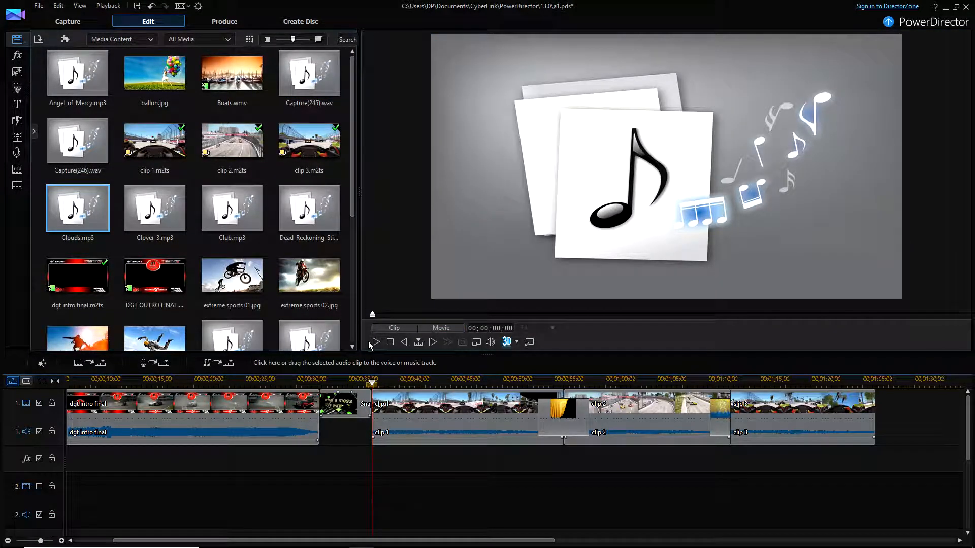
{"action": "left_click", "coordinate": [375, 343]}
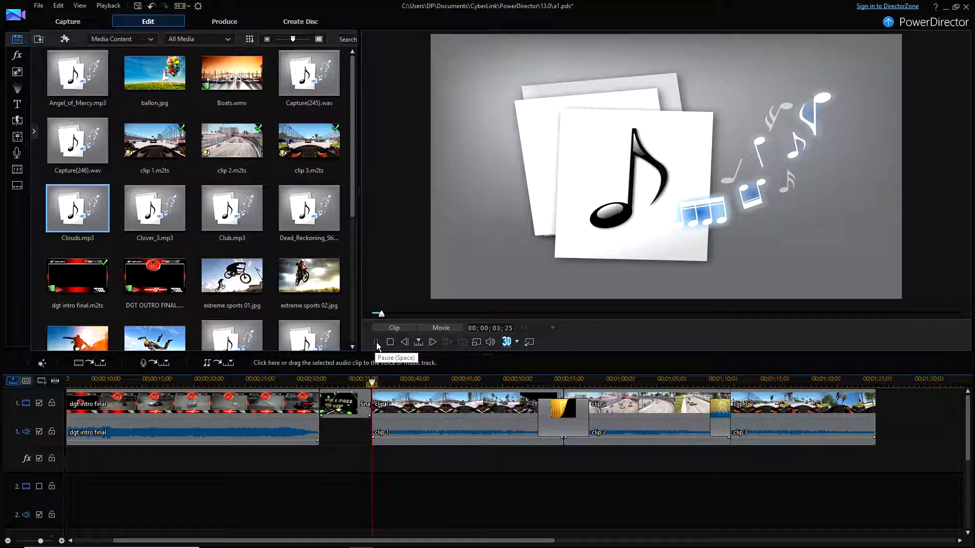
{"action": "left_click", "coordinate": [376, 343]}
{"action": "right_click", "coordinate": [85, 215]}
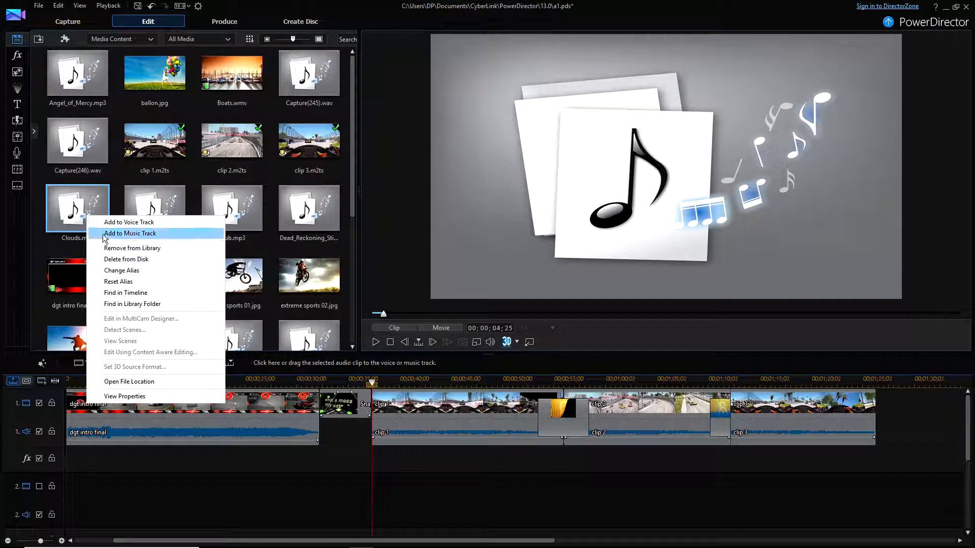
{"action": "left_click", "coordinate": [116, 250]}
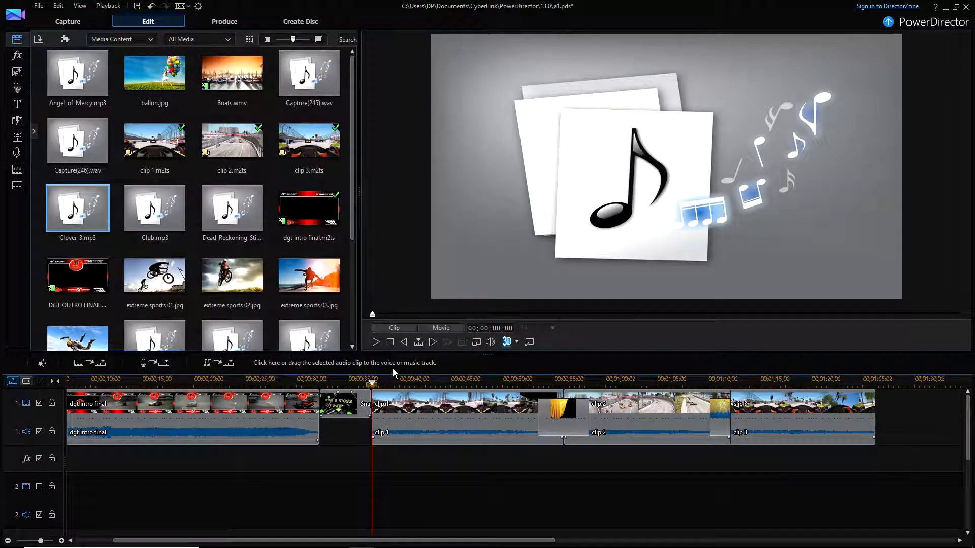
Preview Clover_3.mp3, the Dead_Reckoning track and Club.mp3, removing only the Dead_Reckoning track from the library.
{"action": "left_click", "coordinate": [377, 343]}
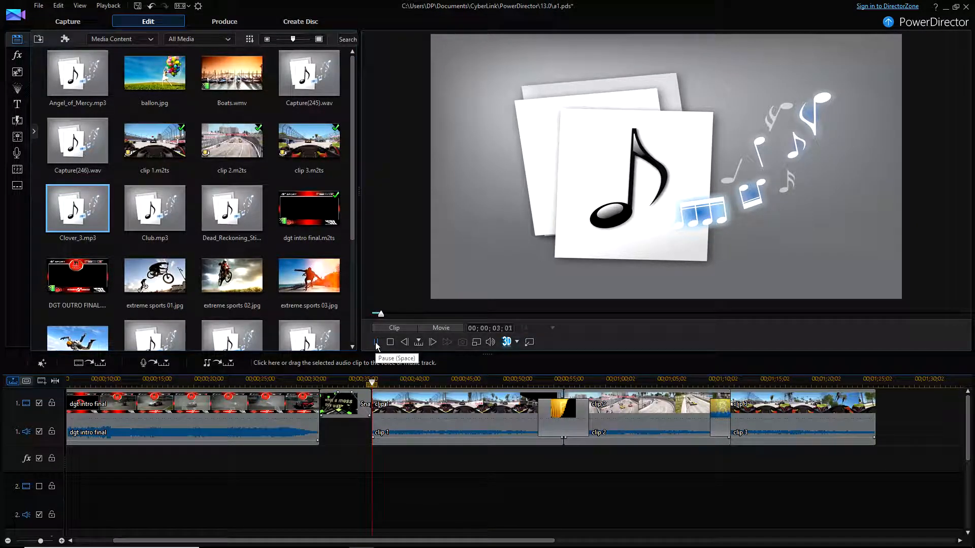
{"action": "left_click", "coordinate": [376, 343]}
{"action": "left_click", "coordinate": [221, 209]}
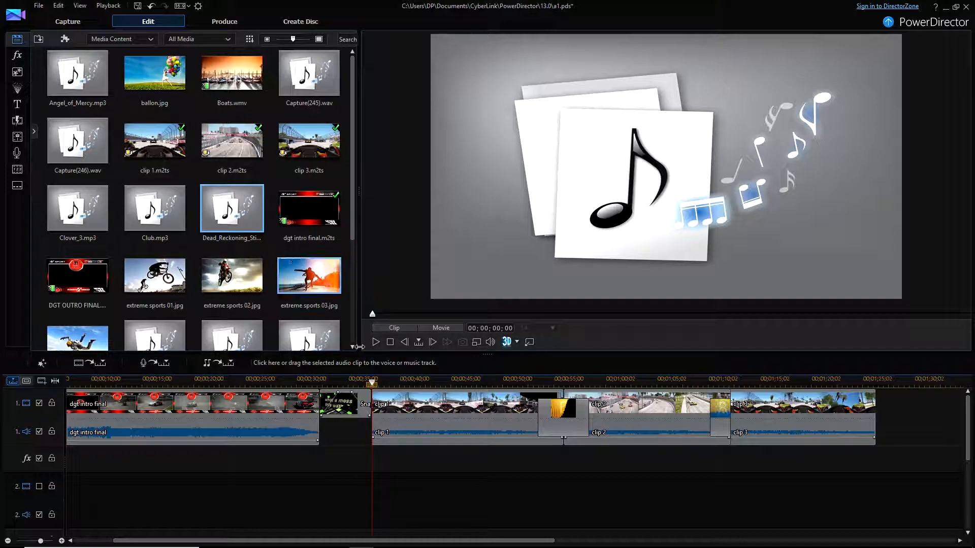
{"action": "left_click", "coordinate": [376, 343]}
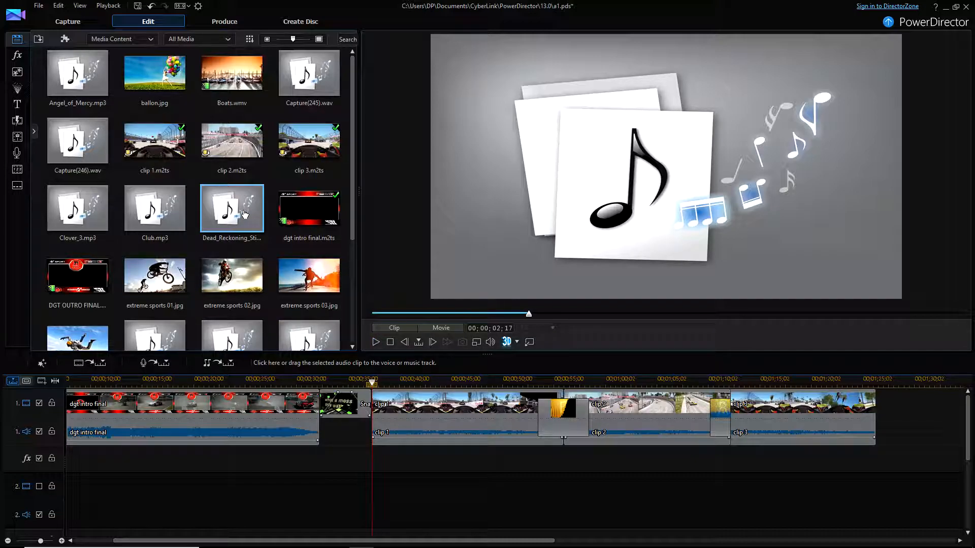
{"action": "right_click", "coordinate": [241, 210]}
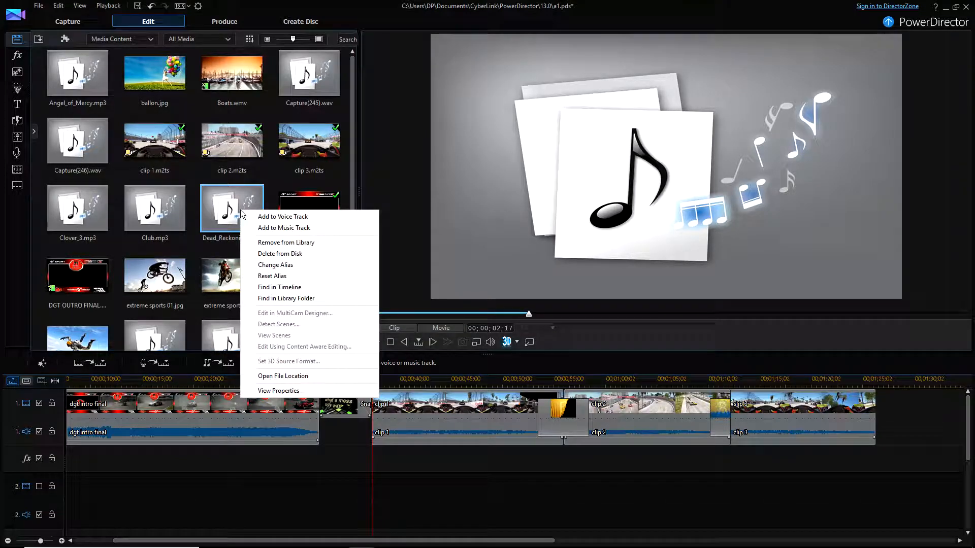
{"action": "left_click", "coordinate": [288, 243]}
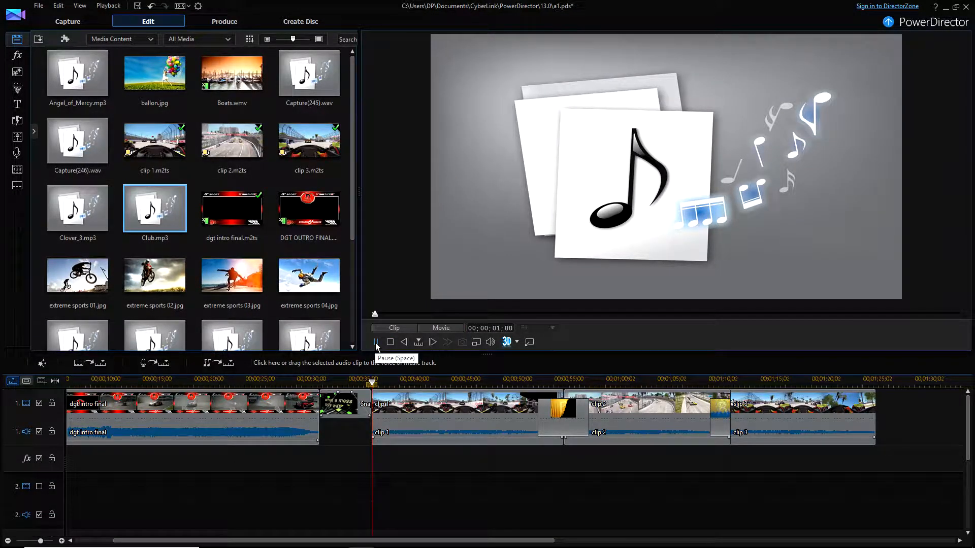
{"action": "left_click", "coordinate": [376, 342]}
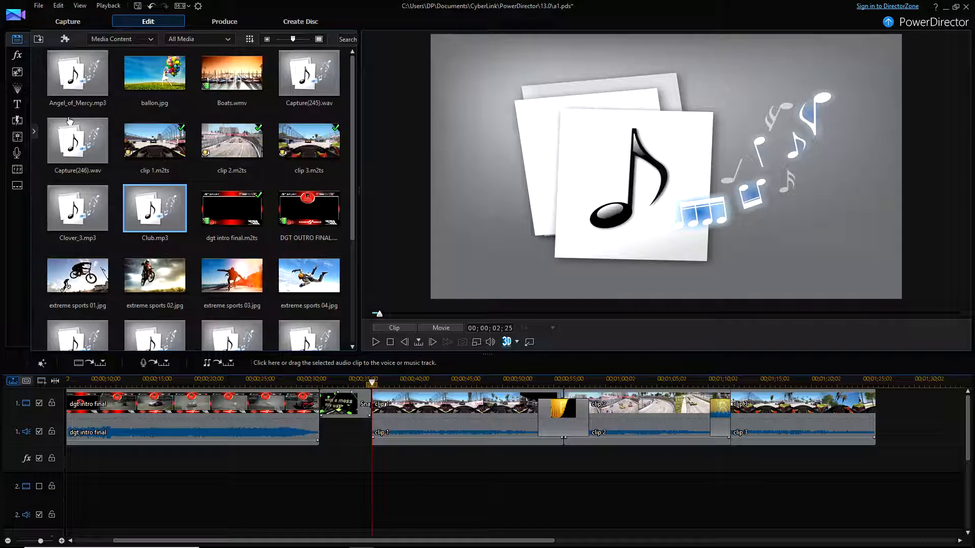
Place wtf52.png on video track 1 directly after clip 3 and extend its duration to several minutes.
{"action": "scroll", "coordinate": [315, 234], "scroll_direction": "down", "scroll_amount": 3}
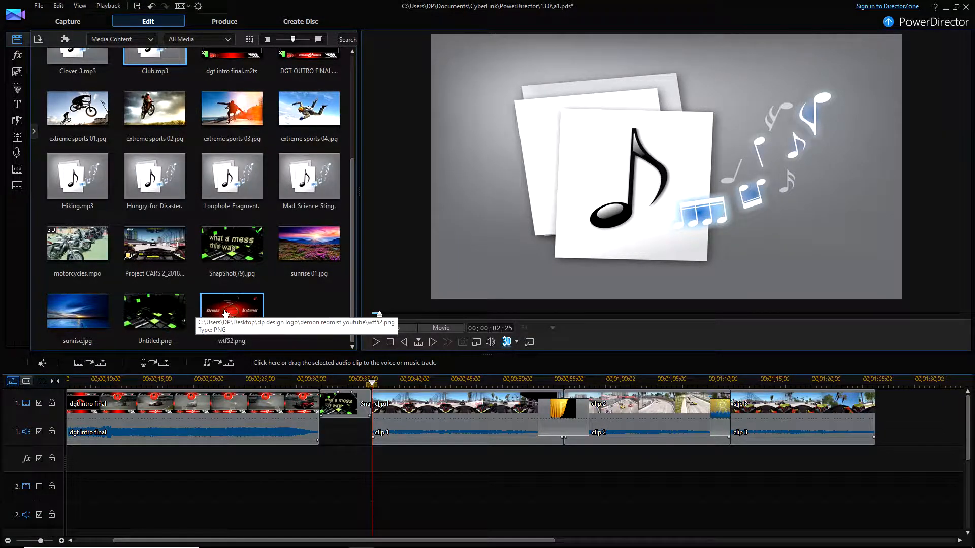
{"action": "left_click_drag", "start_coordinate": [235, 312], "coordinate": [893, 409]}
{"action": "right_click", "coordinate": [894, 407]}
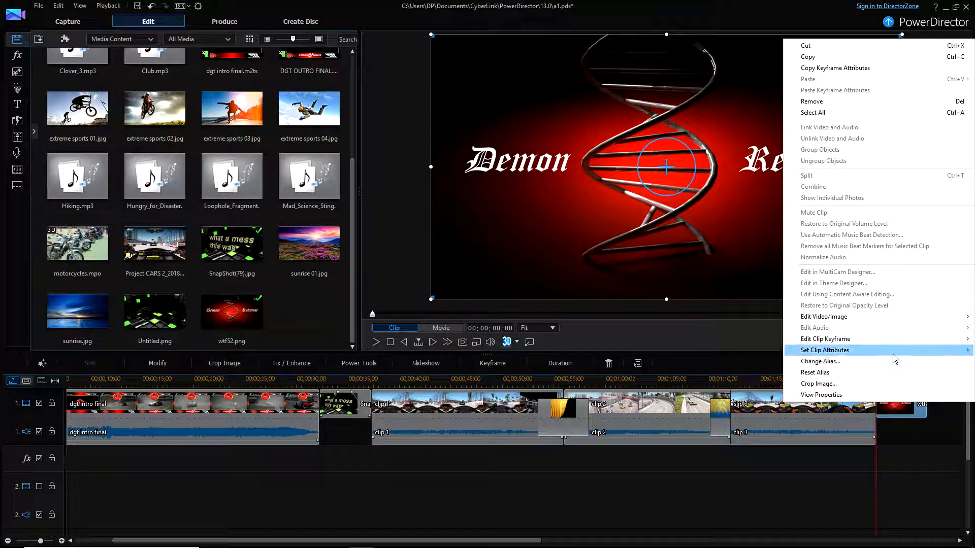
{"action": "mouse_move", "coordinate": [895, 359]}
{"action": "left_click", "coordinate": [741, 361]}
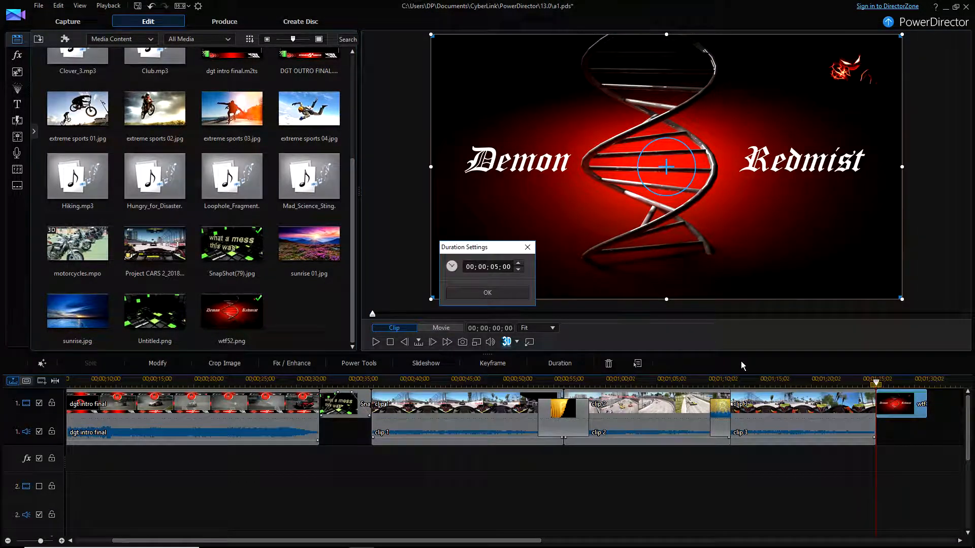
{"action": "left_click", "coordinate": [482, 268]}
{"action": "left_click", "coordinate": [487, 292]}
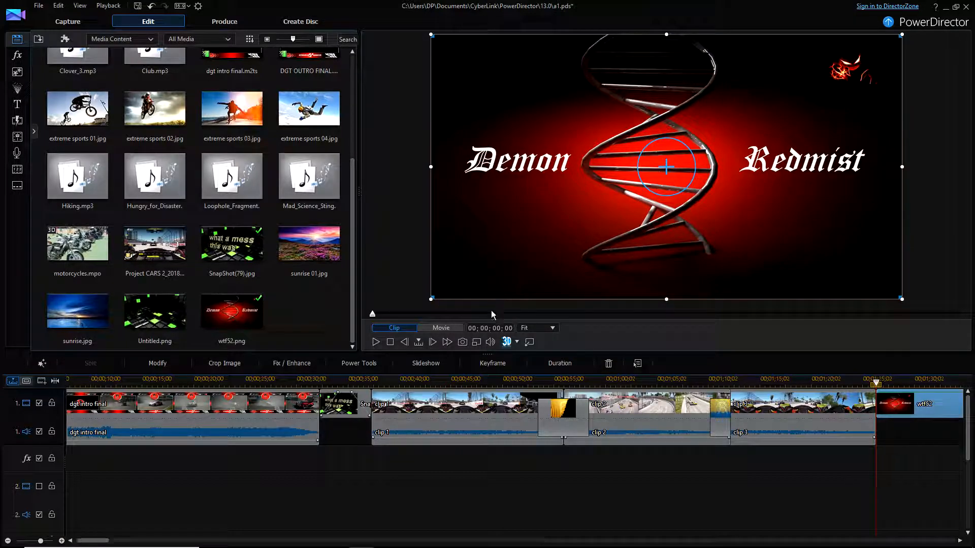
Add Club.mp3 to audio track 2, starting beneath the title image where dgt intro final ends.
{"action": "left_click", "coordinate": [54, 382]}
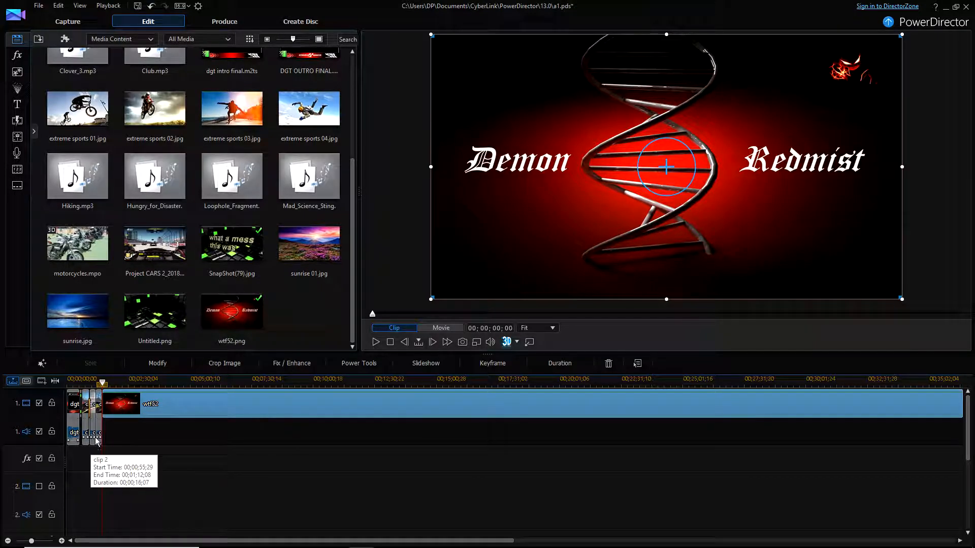
{"action": "scroll", "coordinate": [95, 440], "scroll_direction": "up", "scroll_amount": 3}
{"action": "scroll", "coordinate": [96, 440], "scroll_direction": "up", "scroll_amount": 2}
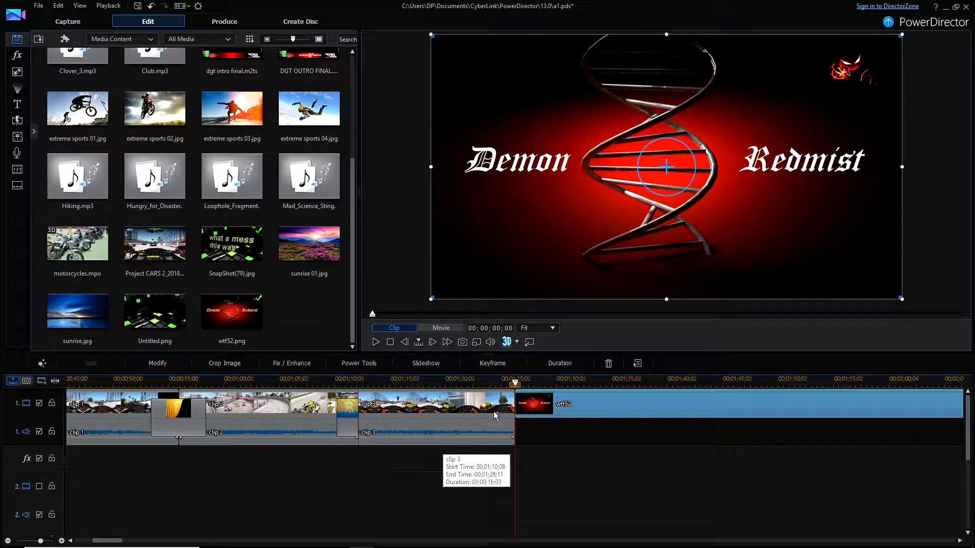
{"action": "left_click_drag", "start_coordinate": [515, 388], "coordinate": [119, 387]}
{"action": "left_click", "coordinate": [129, 431]}
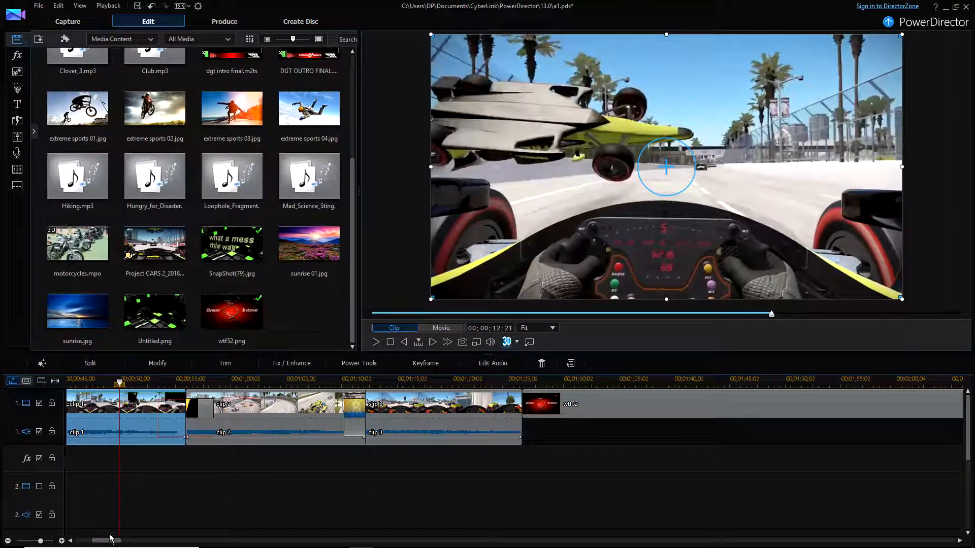
{"action": "left_click_drag", "start_coordinate": [107, 541], "coordinate": [91, 545]}
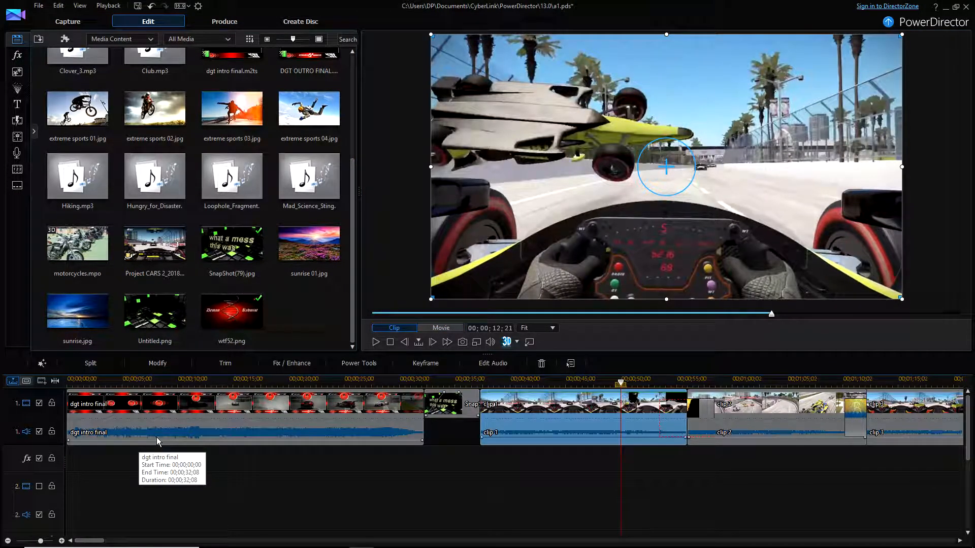
{"action": "scroll", "coordinate": [189, 259], "scroll_direction": "up", "scroll_amount": 3}
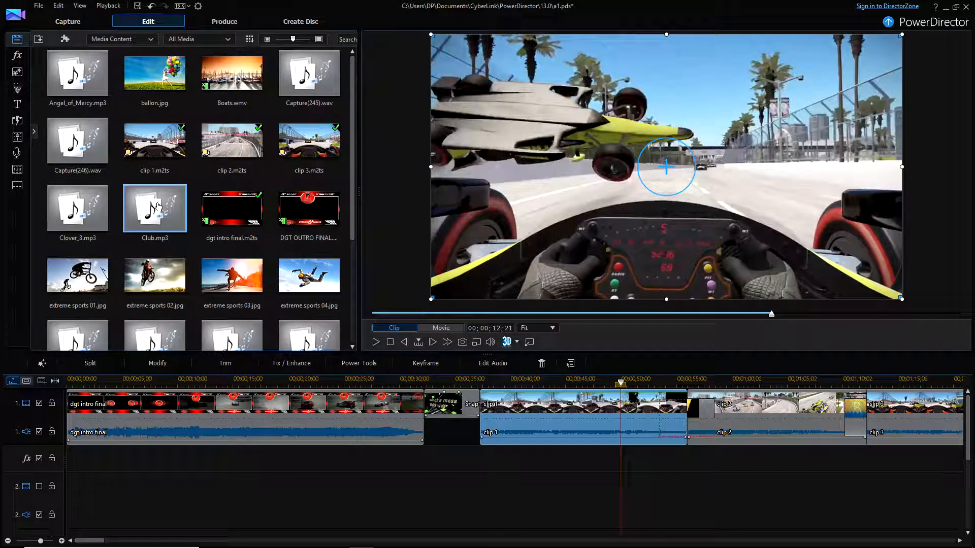
{"action": "left_click_drag", "start_coordinate": [157, 205], "coordinate": [429, 519]}
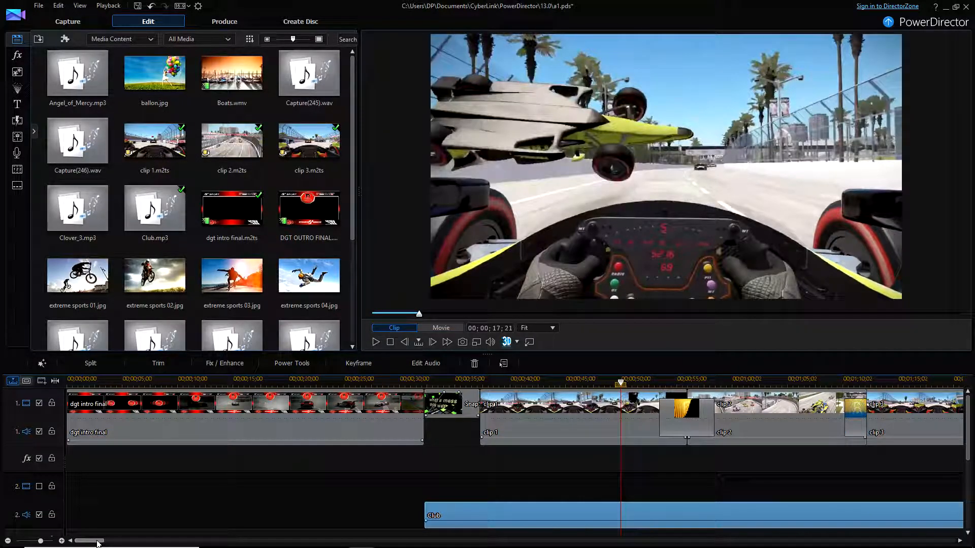
{"action": "left_click_drag", "start_coordinate": [98, 542], "coordinate": [105, 542]}
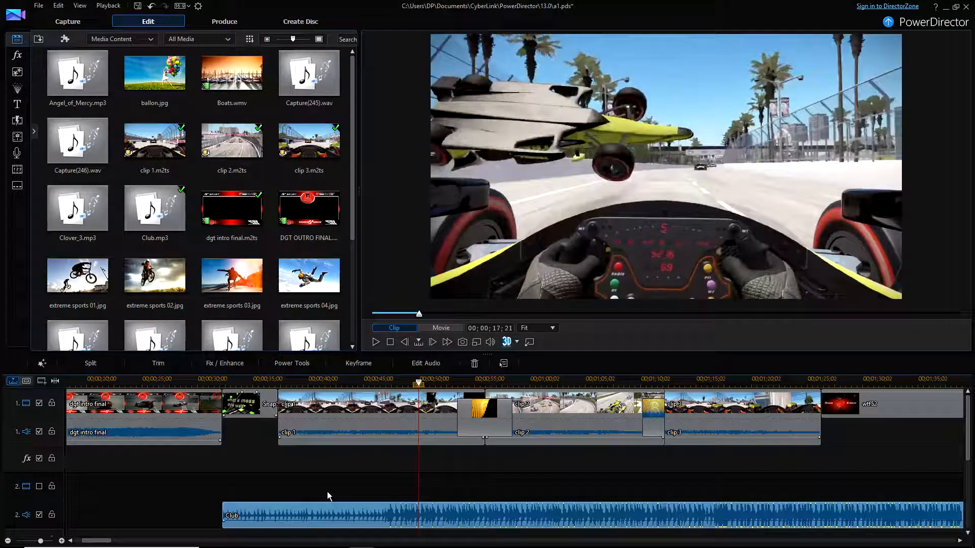
Place Hungry_for_Disaster on audio track 2 directly after the end of Club.
{"action": "left_click_drag", "start_coordinate": [102, 540], "coordinate": [184, 541]}
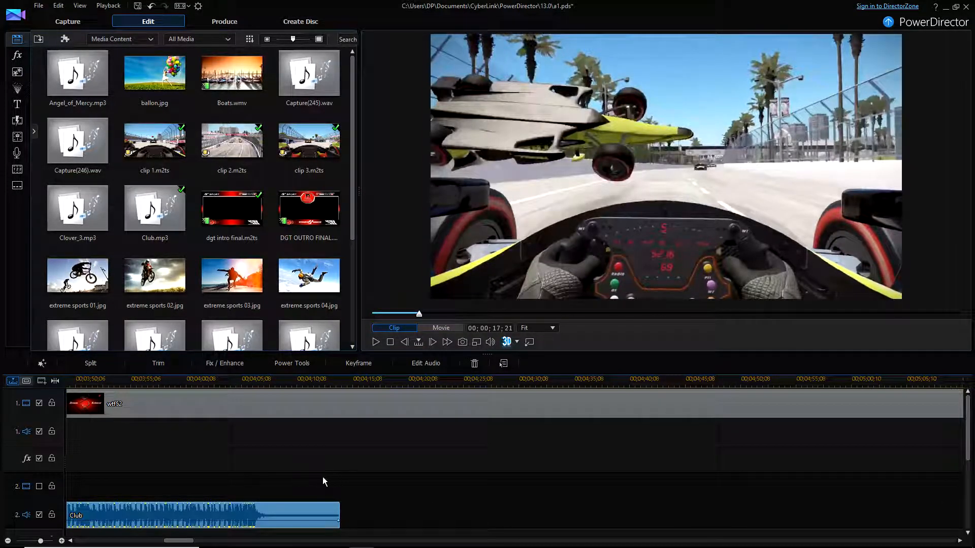
{"action": "left_click_drag", "start_coordinate": [484, 354], "coordinate": [481, 309]}
{"action": "scroll", "coordinate": [259, 209], "scroll_direction": "down", "scroll_amount": 2}
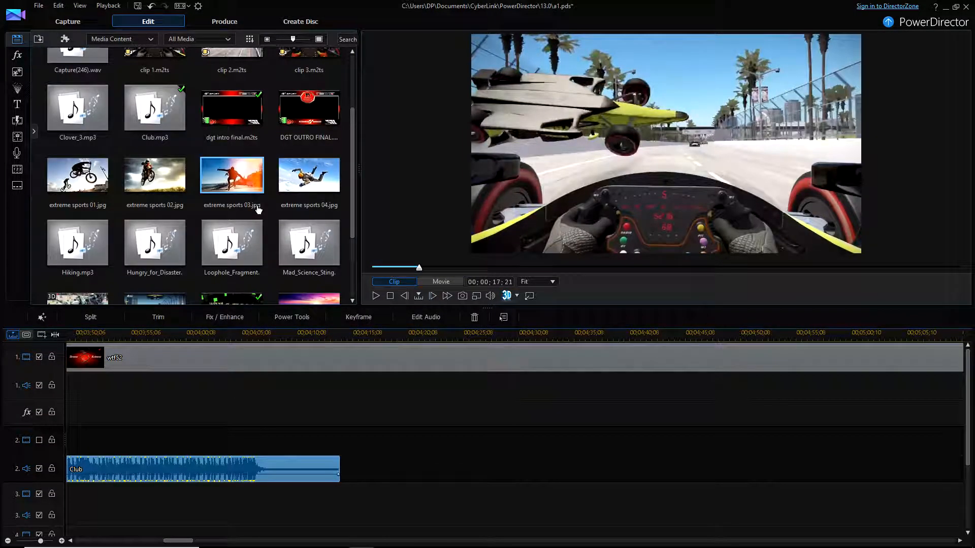
{"action": "left_click", "coordinate": [154, 243]}
{"action": "left_click_drag", "start_coordinate": [156, 243], "coordinate": [346, 461]}
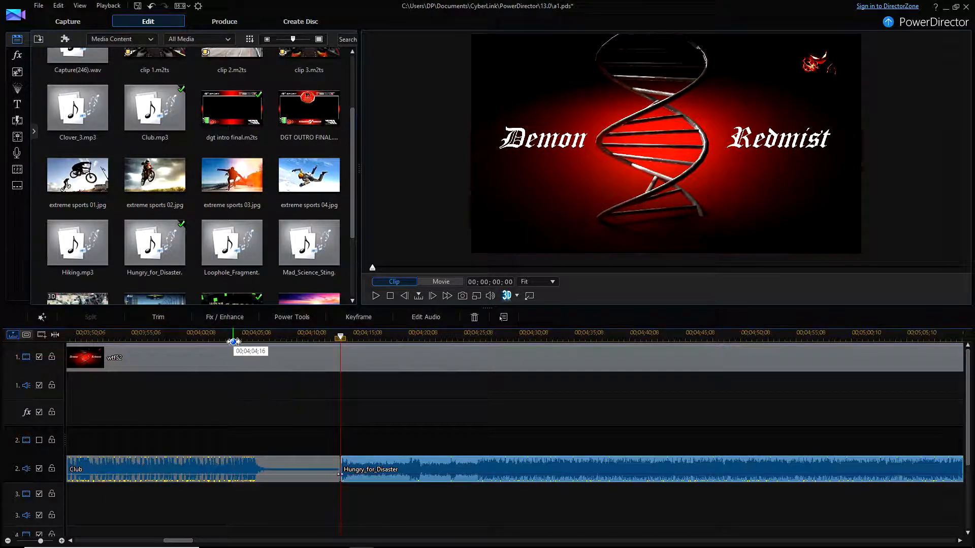
Play back the join between Club and Hungry_for_Disaster, starting at about 00;04;04.
{"action": "left_click", "coordinate": [234, 341]}
{"action": "left_click", "coordinate": [376, 299]}
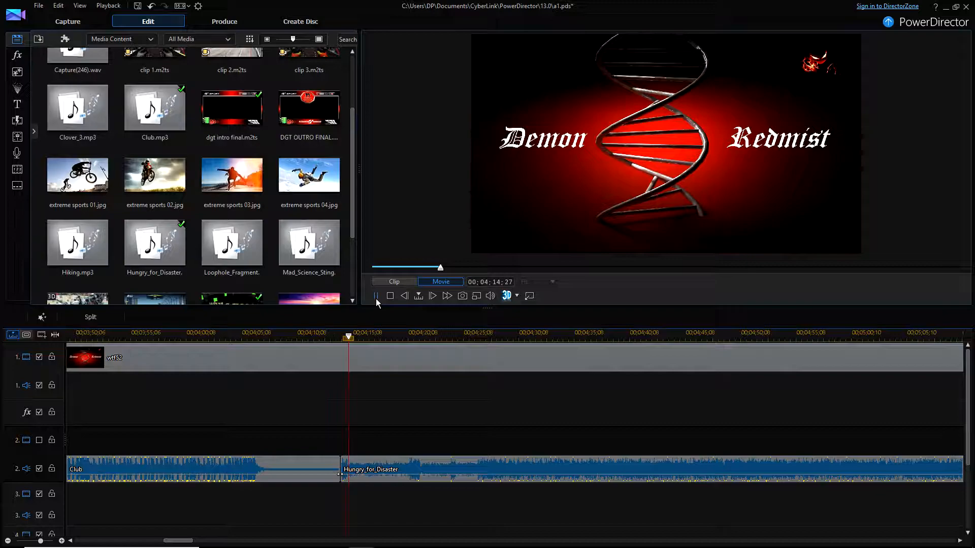
{"action": "left_click", "coordinate": [375, 297]}
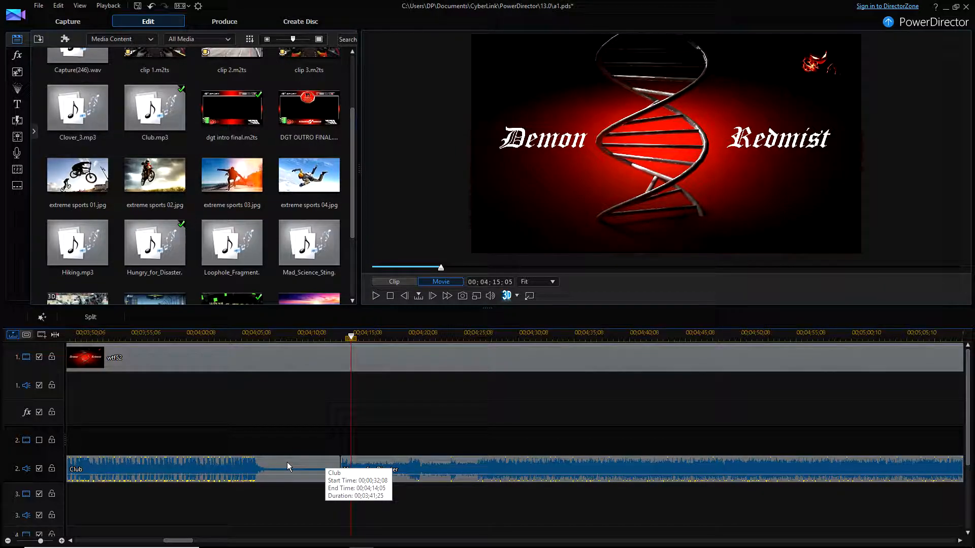
Split Club where its loud section ends, at about 00;04;07, and remove the quiet tail, leaving the gap.
{"action": "left_click_drag", "start_coordinate": [333, 343], "coordinate": [266, 341]}
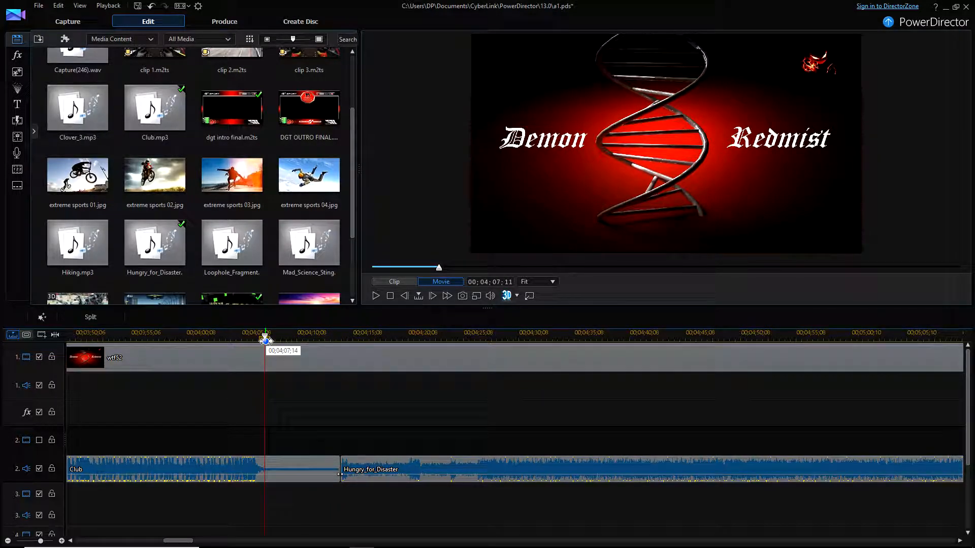
{"action": "left_click", "coordinate": [282, 467]}
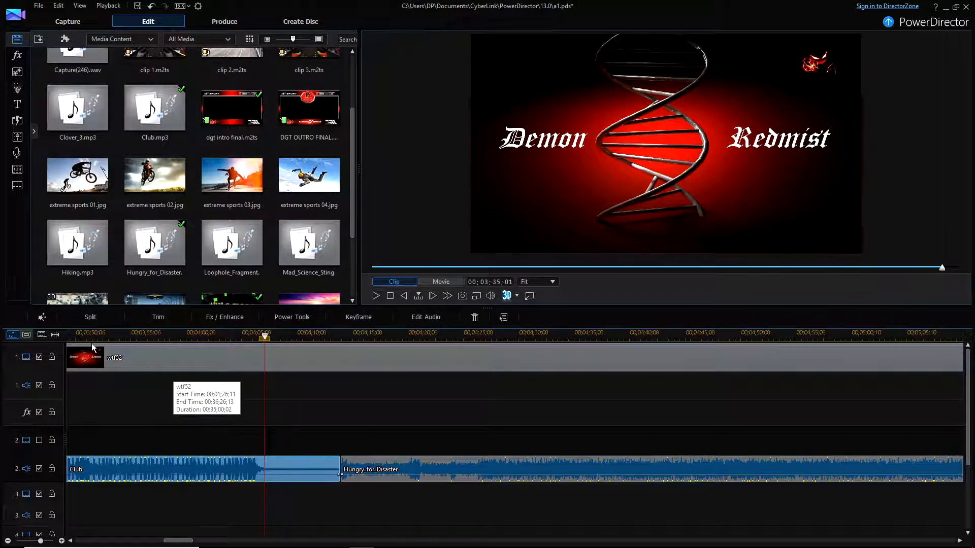
{"action": "left_click", "coordinate": [89, 318]}
{"action": "right_click", "coordinate": [286, 461]}
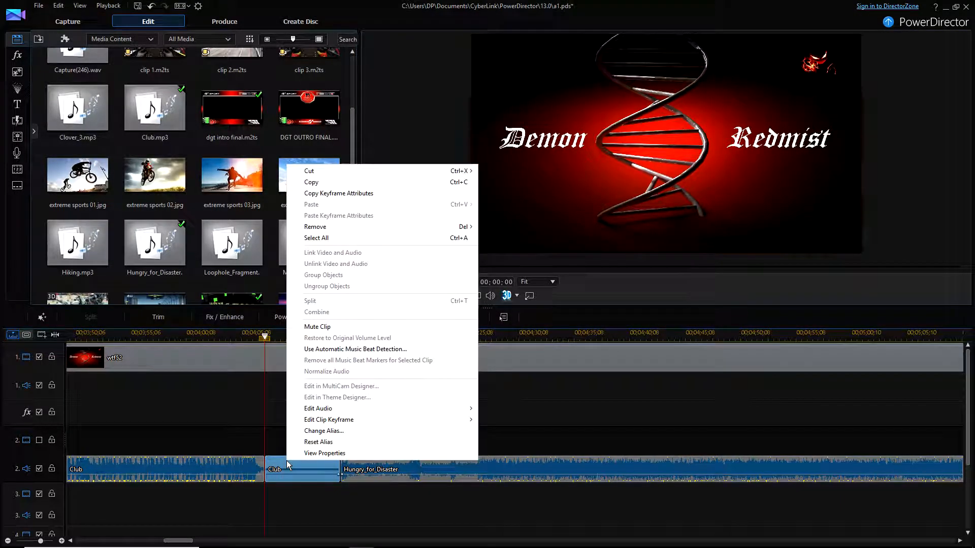
{"action": "mouse_move", "coordinate": [343, 227]}
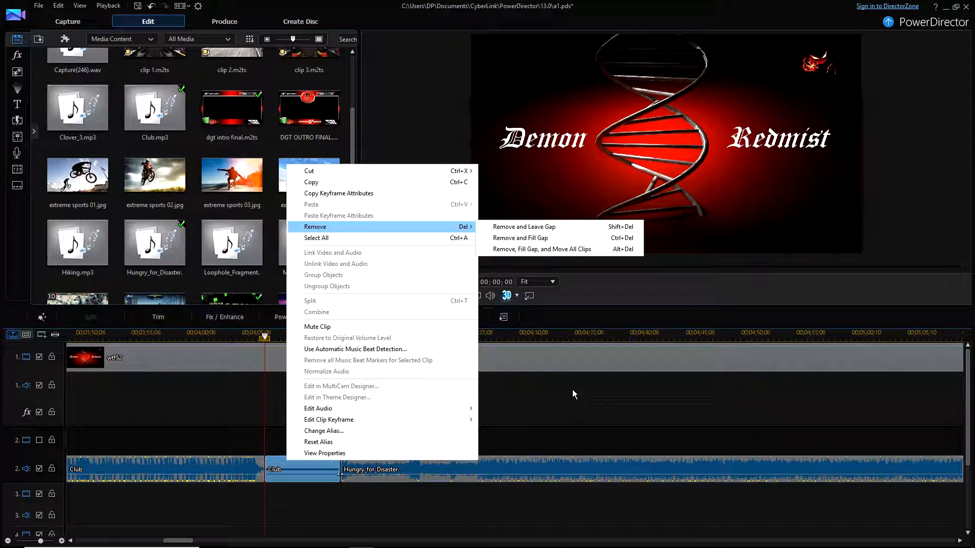
{"action": "left_click", "coordinate": [518, 227]}
Move Hungry_for_Disaster up against the shortened Club on audio track 2 and play back the join.
{"action": "left_click_drag", "start_coordinate": [372, 467], "coordinate": [298, 467]}
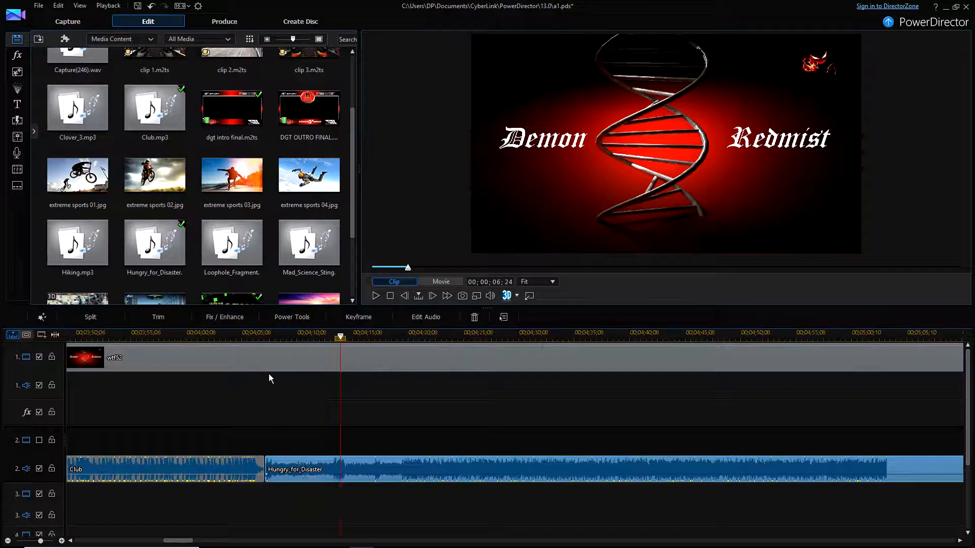
{"action": "left_click", "coordinate": [253, 336]}
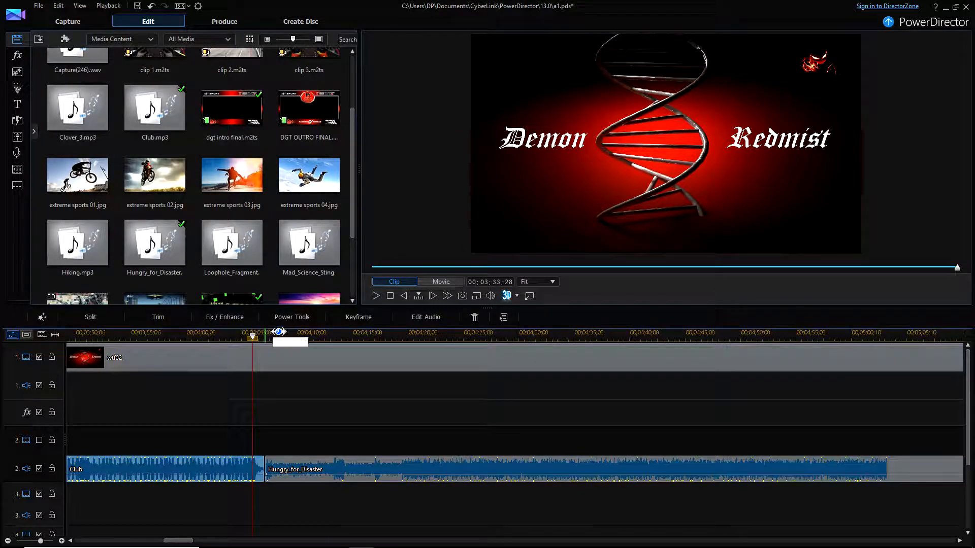
{"action": "left_click", "coordinate": [375, 296]}
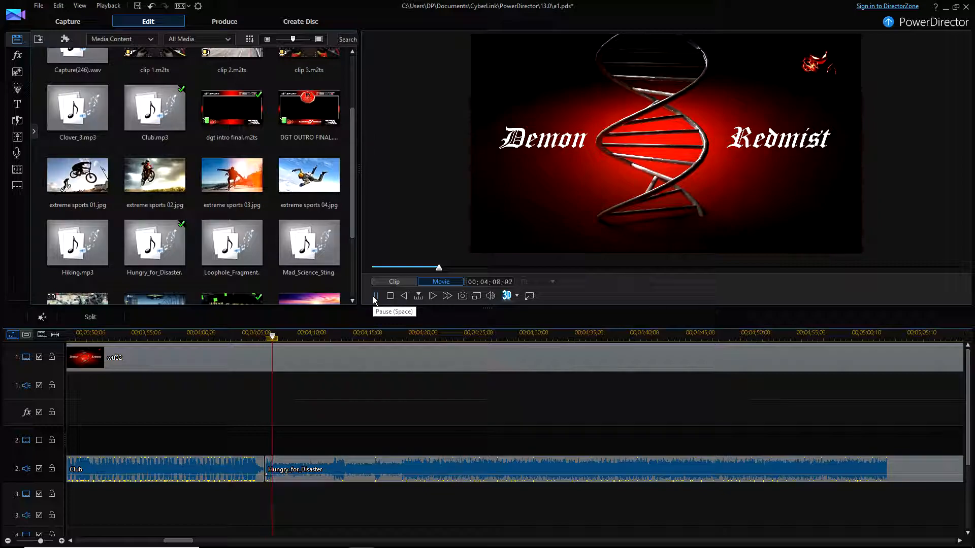
{"action": "left_click", "coordinate": [375, 296]}
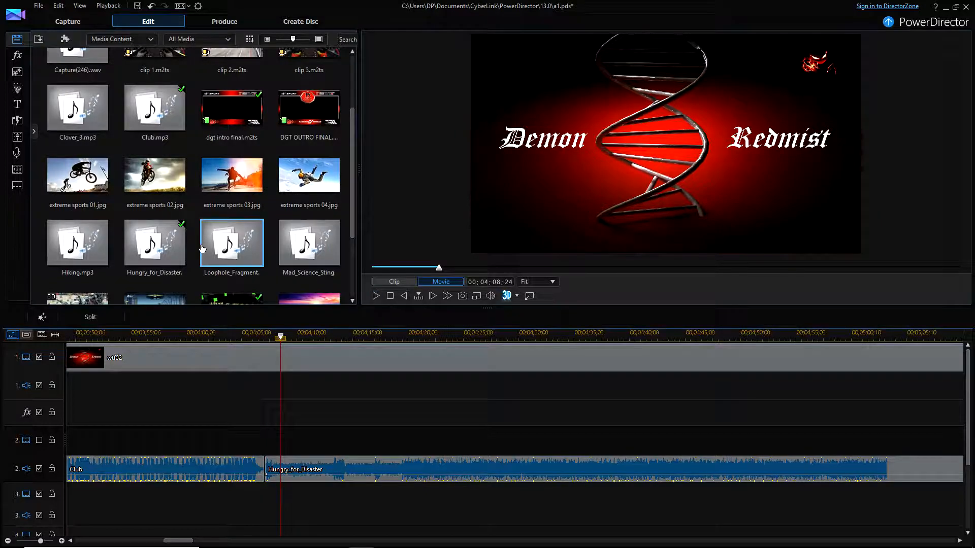
Undo the Hungry_for_Disaster move, the removal of Club's tail and the split.
{"action": "left_click", "coordinate": [152, 6]}
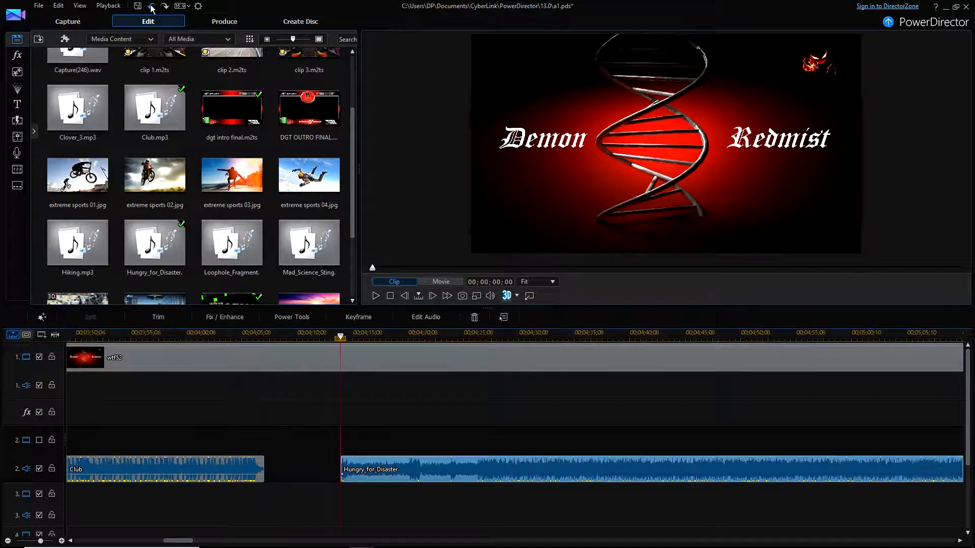
{"action": "left_click", "coordinate": [151, 7]}
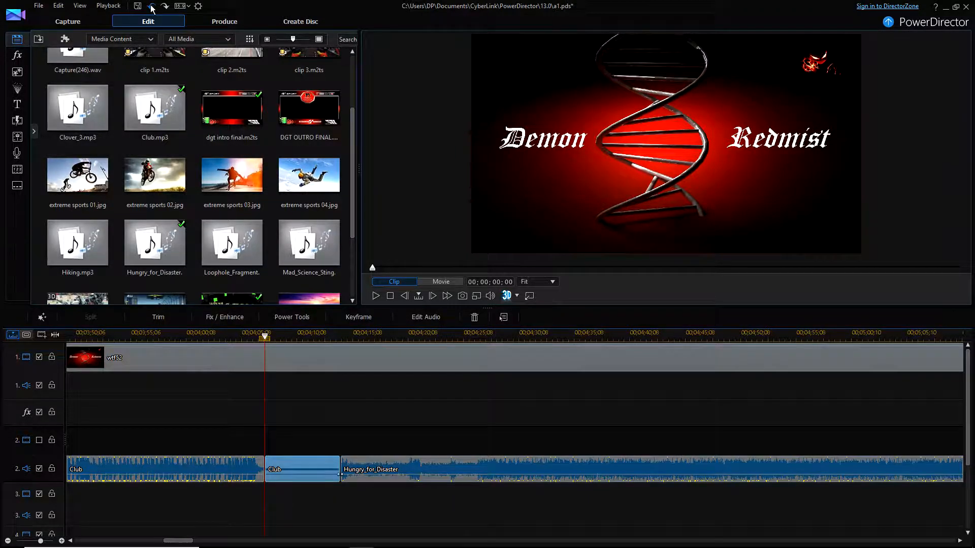
Move Hungry_for_Disaster over the end of Club, starting at about 00;04;03, and join the two with a crossfade.
{"action": "left_click", "coordinate": [394, 464]}
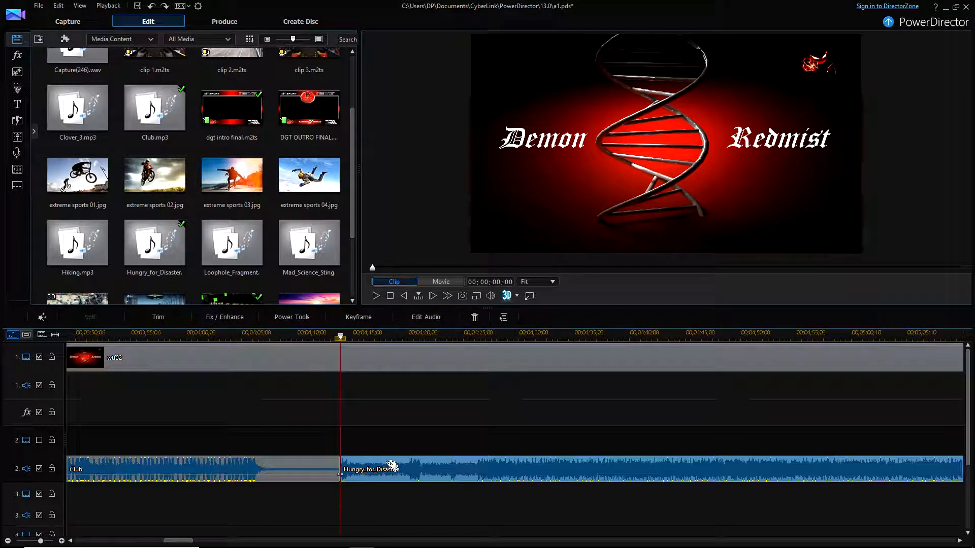
{"action": "left_click_drag", "start_coordinate": [396, 464], "coordinate": [272, 471]}
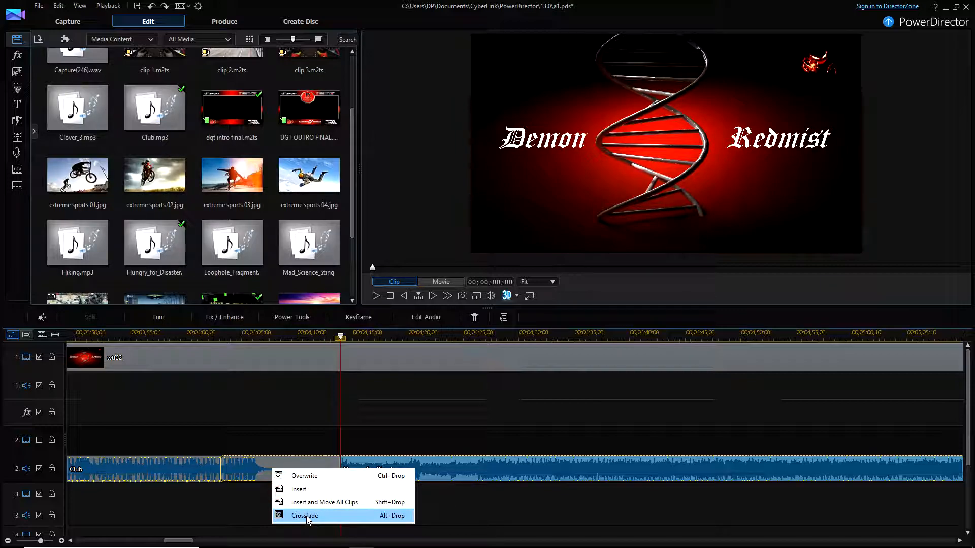
{"action": "left_click", "coordinate": [306, 516]}
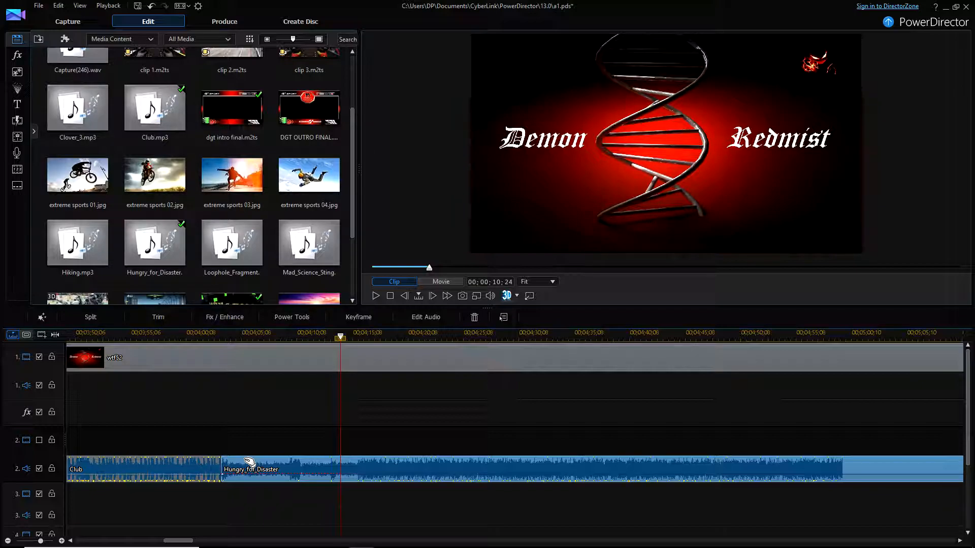
Play back the crossfade between Club and Hungry_for_Disaster from about 00;04;02.
{"action": "left_click", "coordinate": [206, 337]}
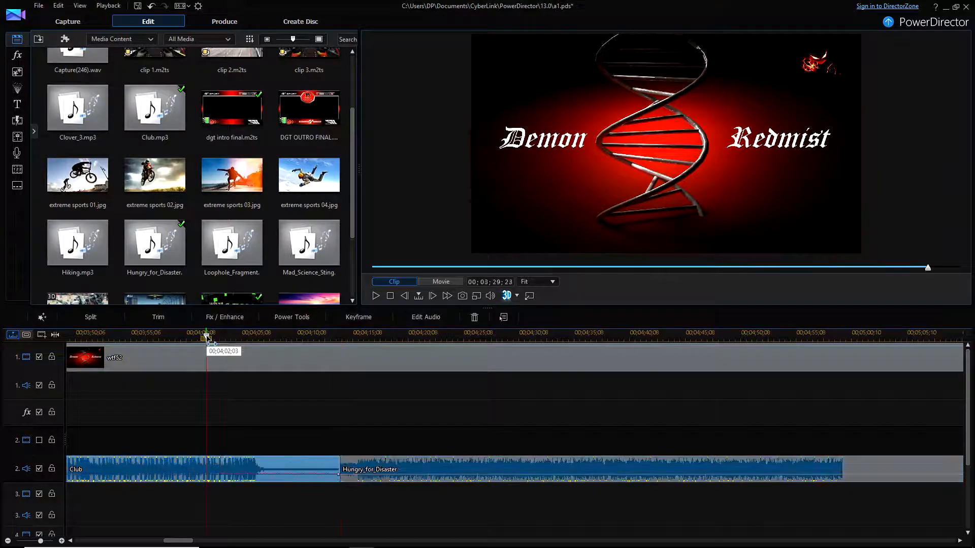
{"action": "left_click", "coordinate": [376, 296]}
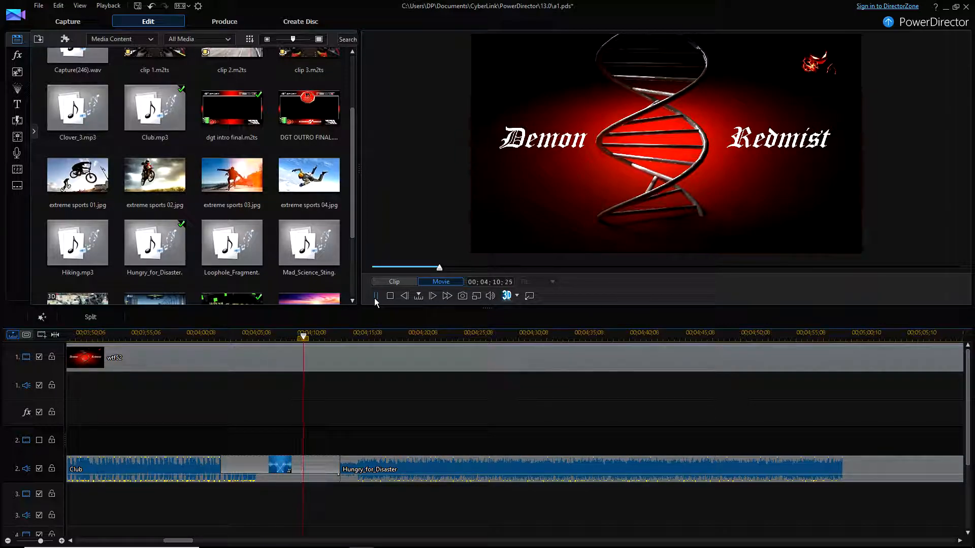
{"action": "left_click", "coordinate": [375, 297]}
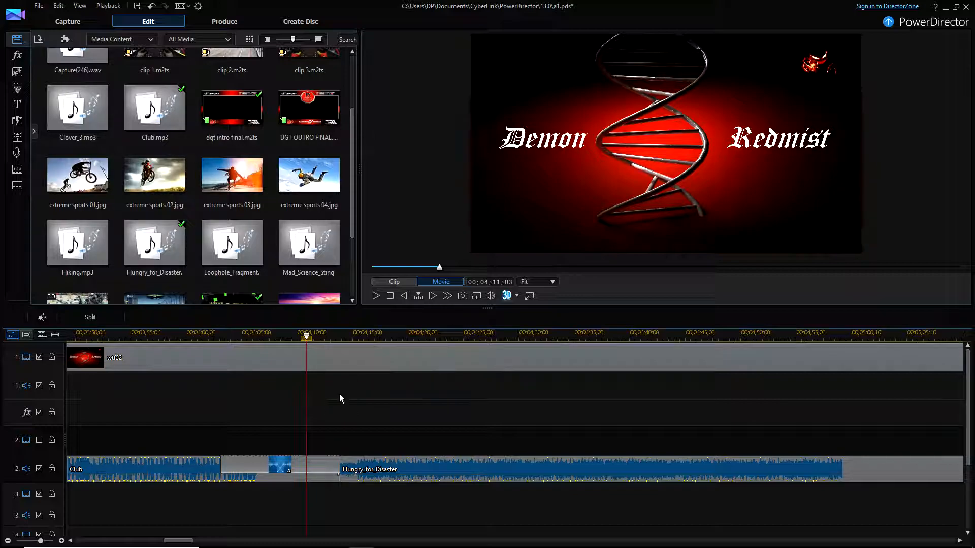
Set the duration of the crossfade between Club and Hungry_for_Disaster to 00;00;05;24.
{"action": "left_click", "coordinate": [281, 465]}
{"action": "right_click", "coordinate": [283, 468]}
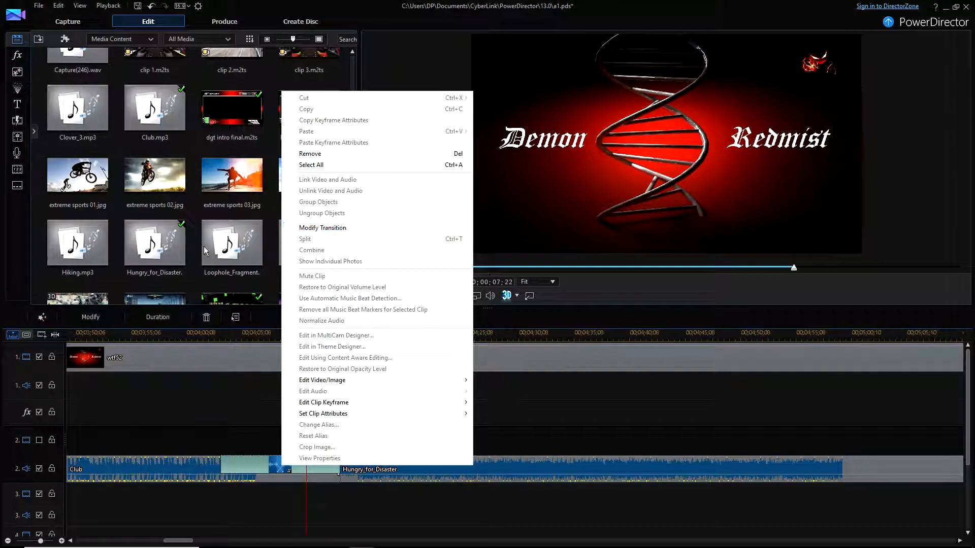
{"action": "left_click", "coordinate": [95, 318]}
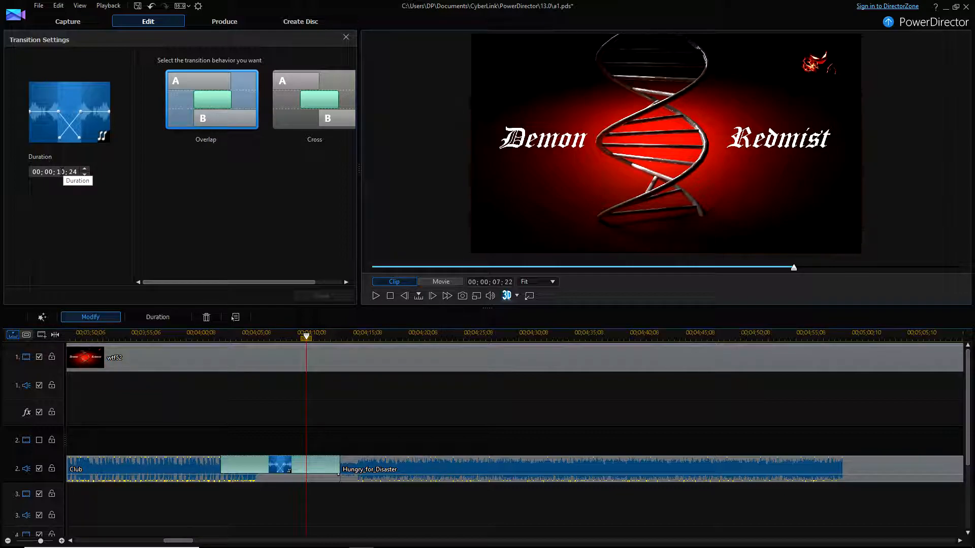
{"action": "type", "text": "05"}
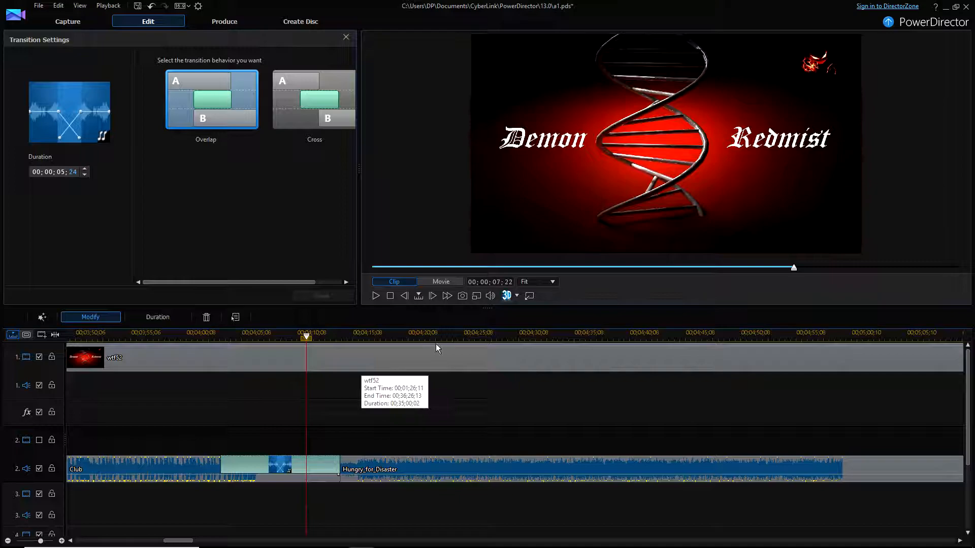
Play back the shortened crossfade between Club and Hungry_for_Disaster.
{"action": "left_click", "coordinate": [212, 333]}
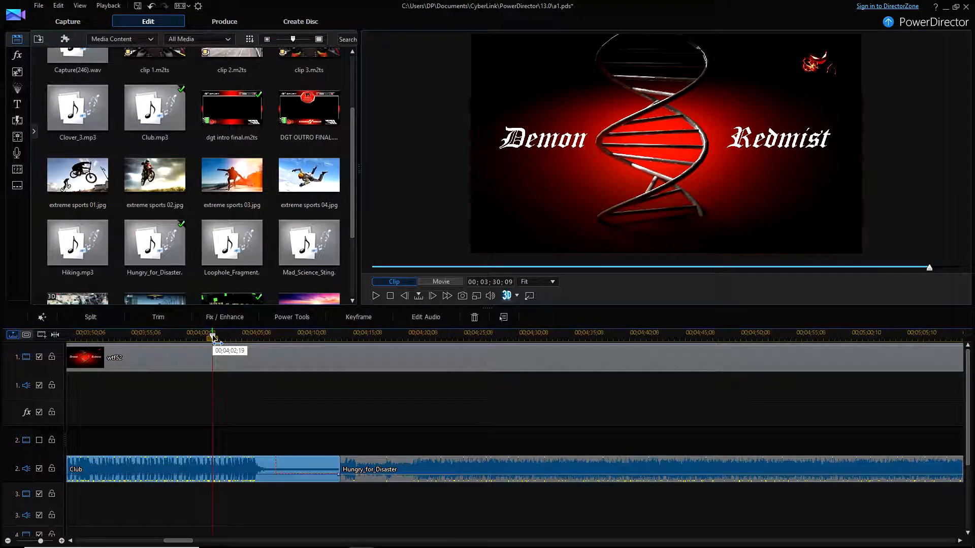
{"action": "left_click", "coordinate": [376, 296]}
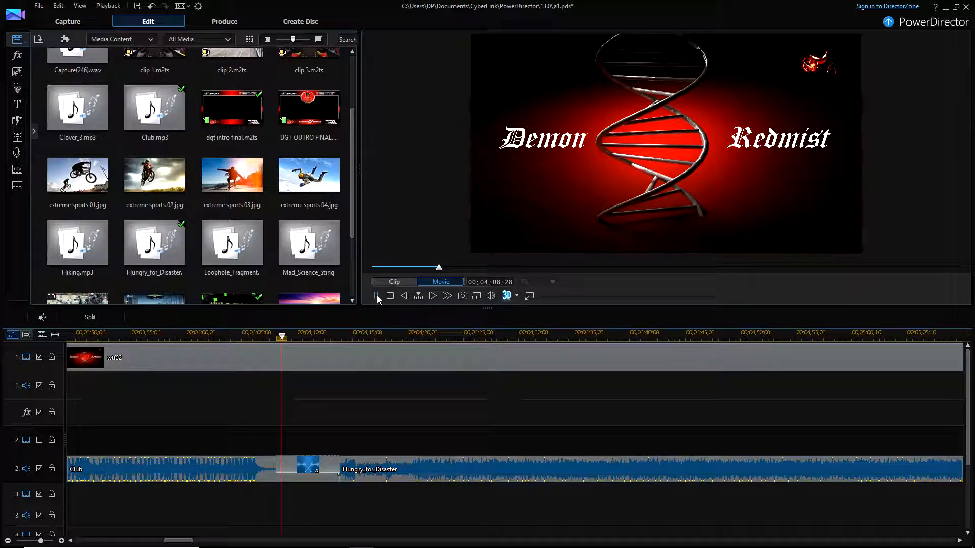
{"action": "left_click", "coordinate": [377, 295]}
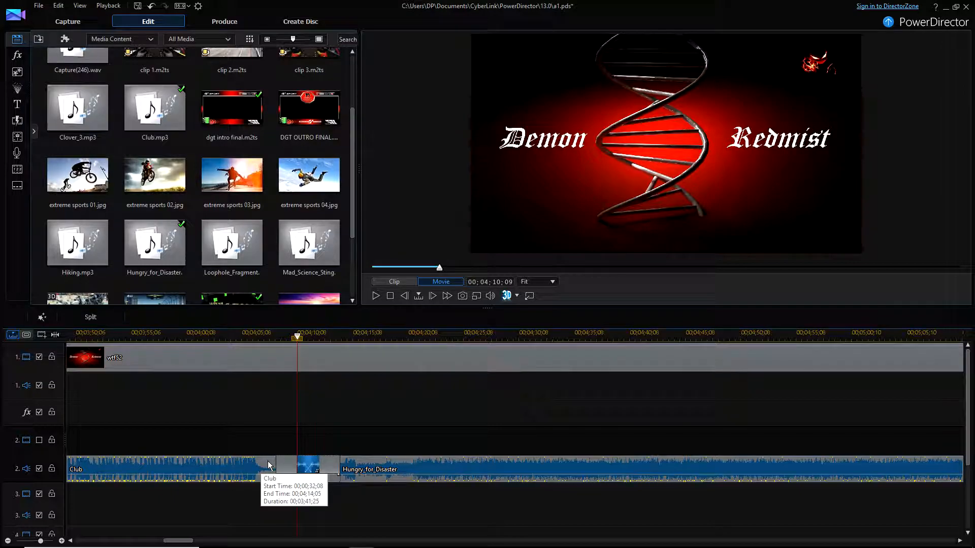
Undo the crossfade duration change and check the transition's settings without altering them.
{"action": "left_click", "coordinate": [151, 6]}
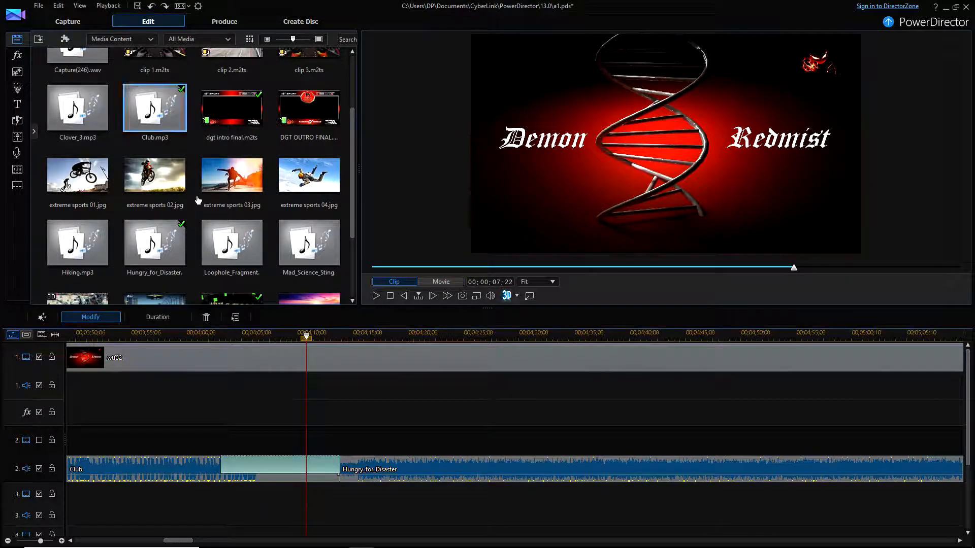
{"action": "left_click", "coordinate": [90, 316]}
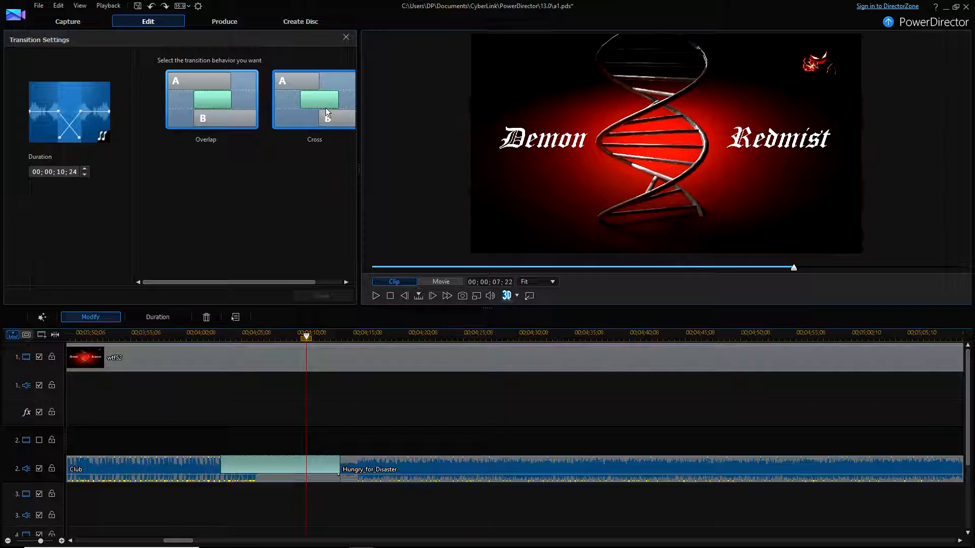
{"action": "left_click", "coordinate": [346, 38]}
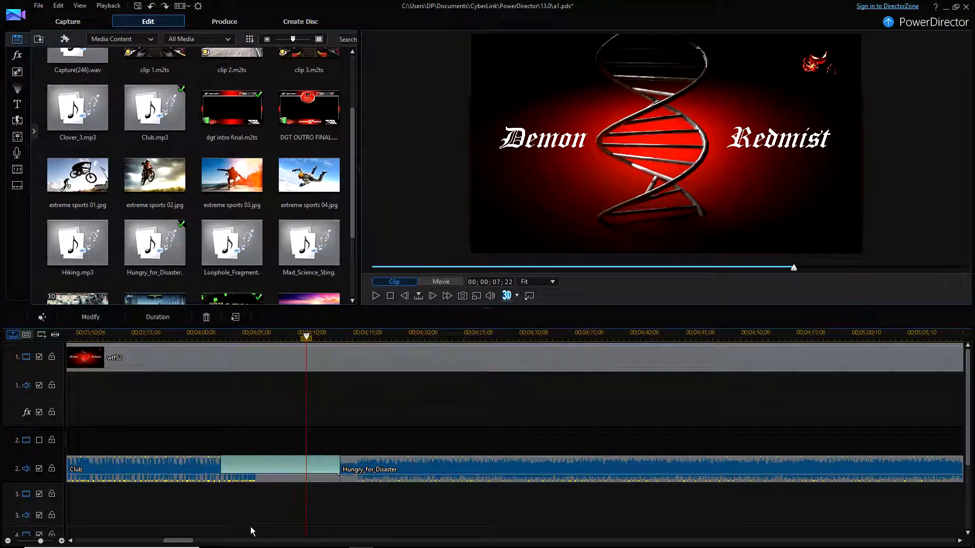
Add Loophole_Fragment to audio track 2 at the end of Hungry_for_Disaster, joined with a crossfade.
{"action": "scroll", "coordinate": [280, 474], "scroll_direction": "down", "scroll_amount": 2}
{"action": "scroll", "coordinate": [280, 473], "scroll_direction": "down", "scroll_amount": 2}
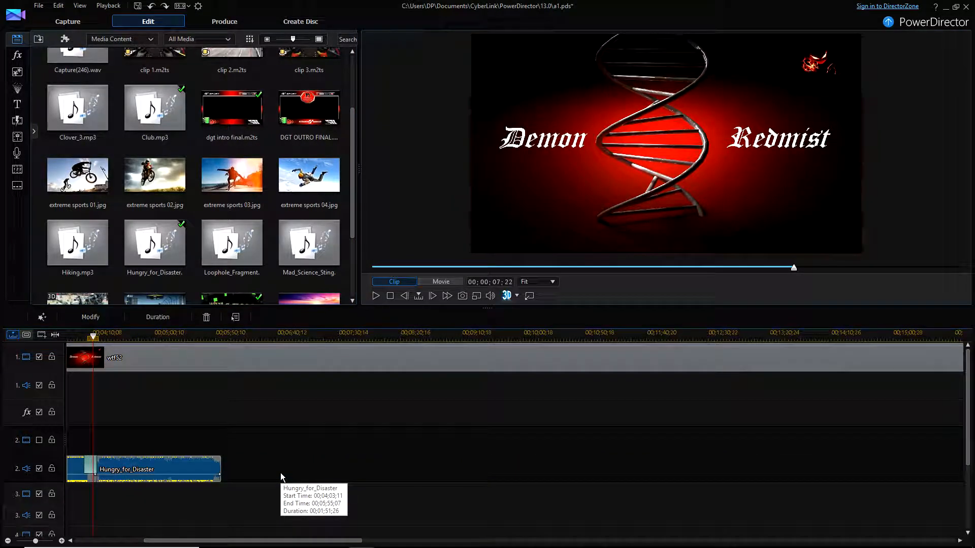
{"action": "left_click_drag", "start_coordinate": [280, 541], "coordinate": [210, 542]}
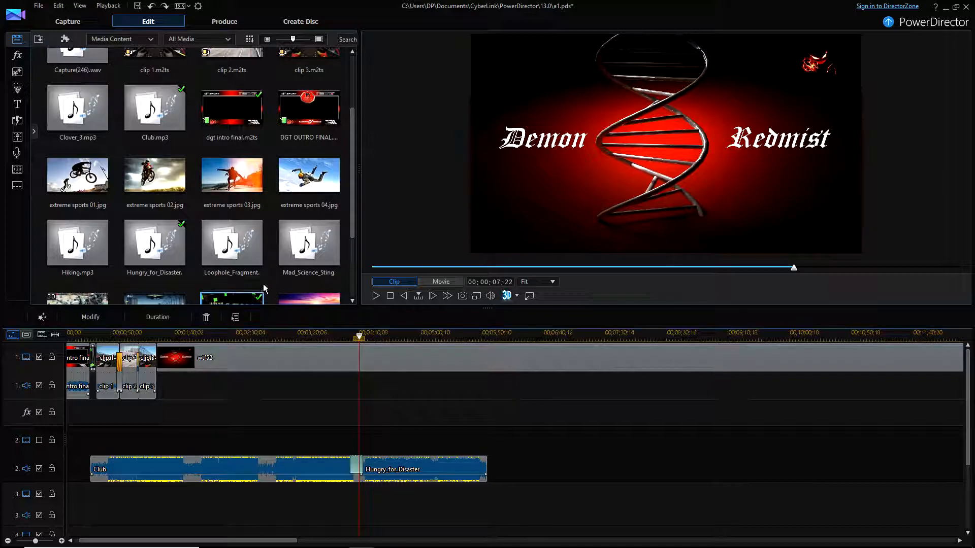
{"action": "left_click_drag", "start_coordinate": [236, 251], "coordinate": [483, 470]}
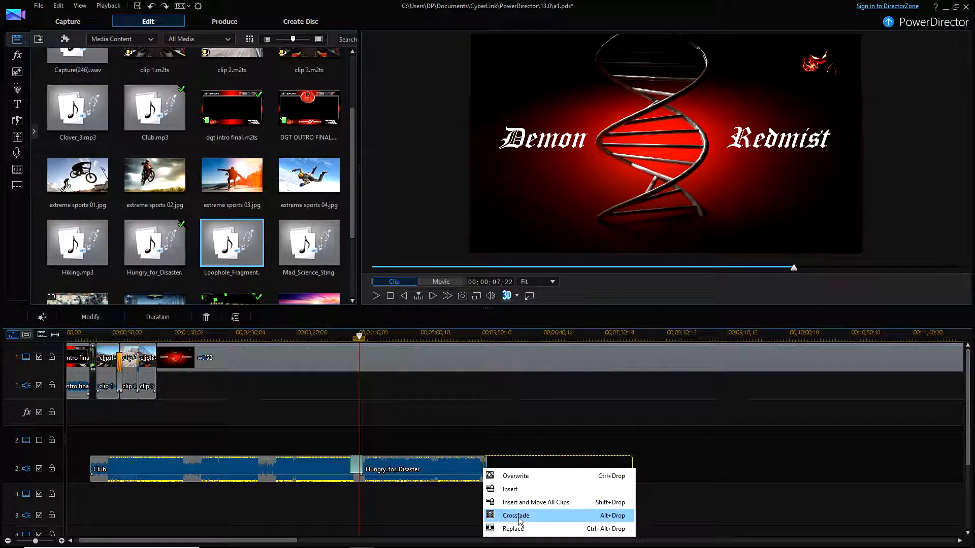
{"action": "left_click", "coordinate": [519, 517]}
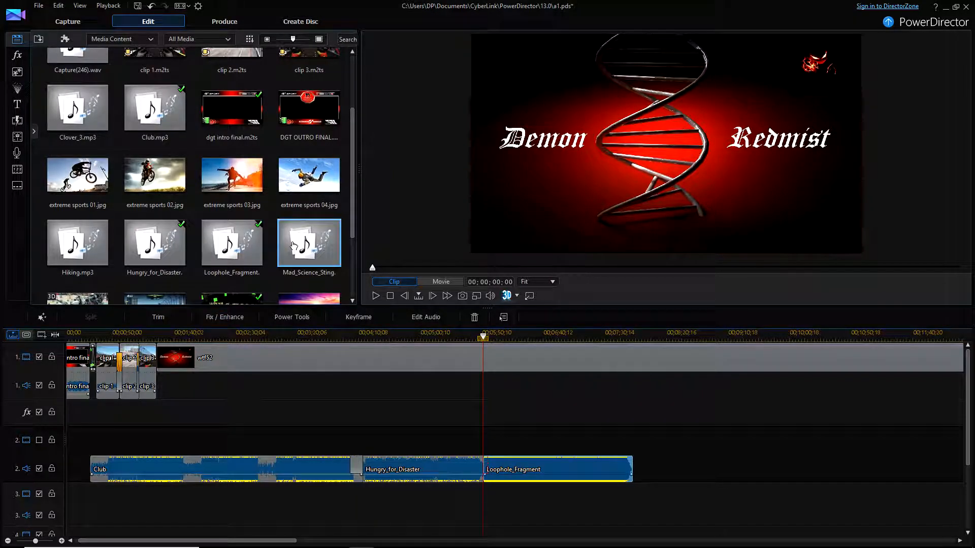
Try placing Hiking.mp3 over the middle of Loophole_Fragment on audio track 2, joined with a crossfade.
{"action": "left_click_drag", "start_coordinate": [298, 245], "coordinate": [318, 249]}
{"action": "left_click_drag", "start_coordinate": [82, 249], "coordinate": [569, 475]}
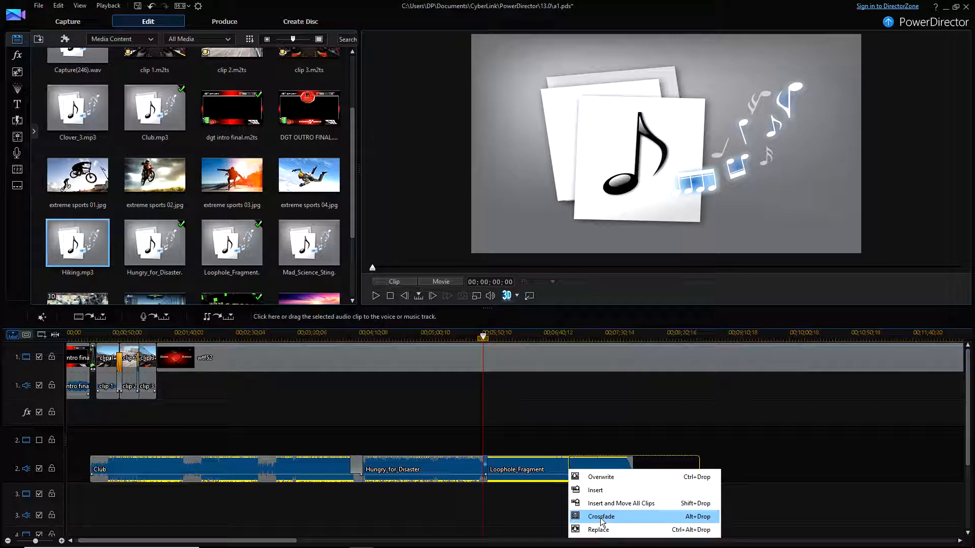
{"action": "left_click", "coordinate": [600, 517]}
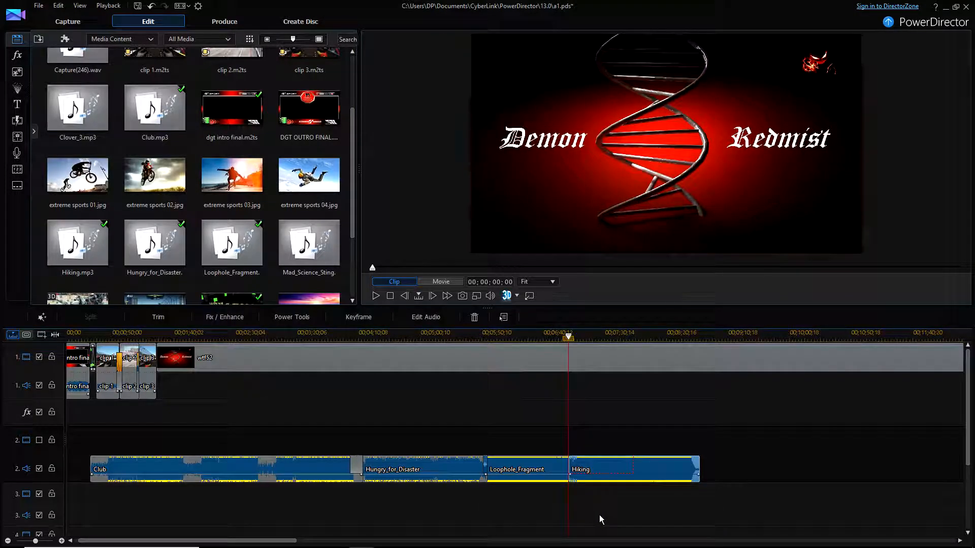
Play back the start of the crossfade between Loophole_Fragment and Hiking, and undo the addition of Hiking.
{"action": "left_click", "coordinate": [376, 295]}
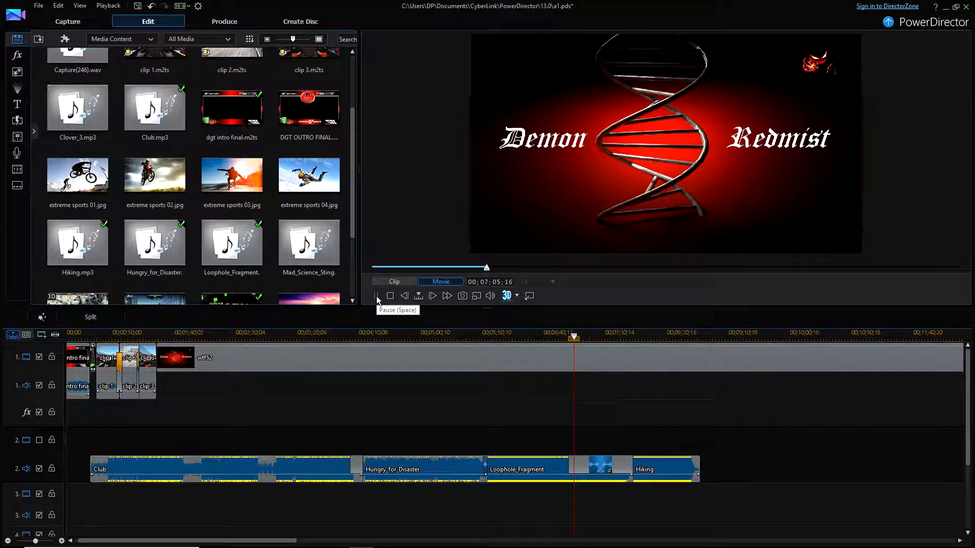
{"action": "left_click", "coordinate": [376, 296]}
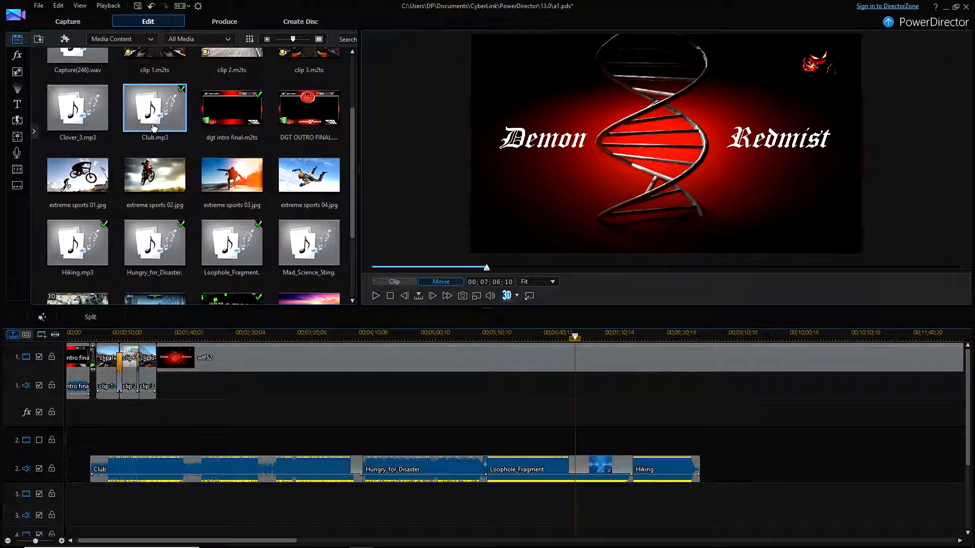
{"action": "left_click", "coordinate": [151, 6]}
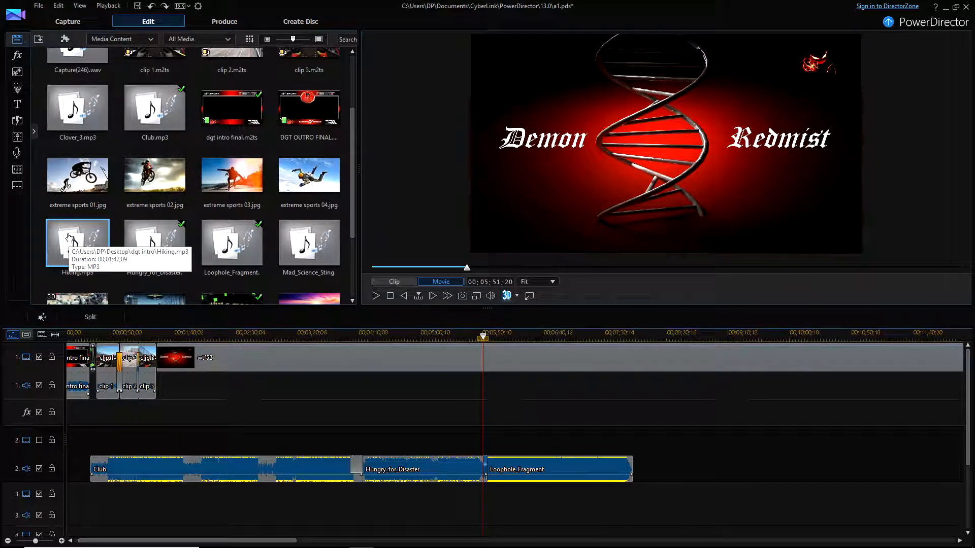
Add Hiking.mp3 to audio track 3 starting under clip 1, and Clover_3.mp3 to audio track 4 near the end of clip 3.
{"action": "left_click_drag", "start_coordinate": [71, 239], "coordinate": [119, 516]}
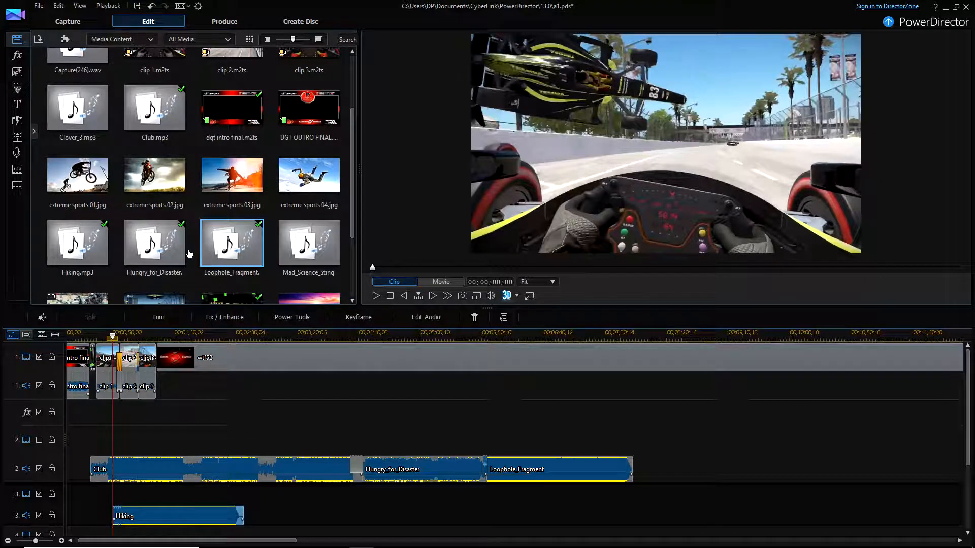
{"action": "left_click_drag", "start_coordinate": [90, 130], "coordinate": [159, 507]}
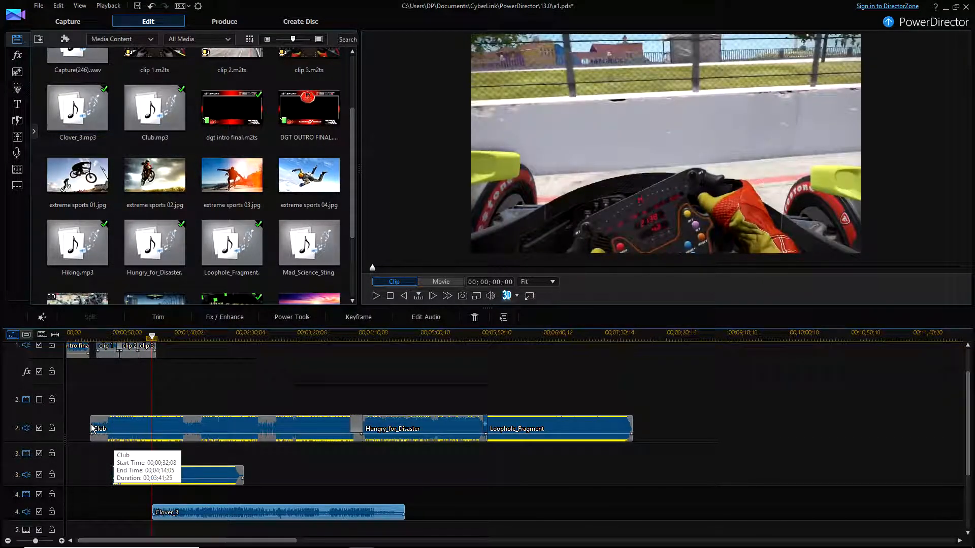